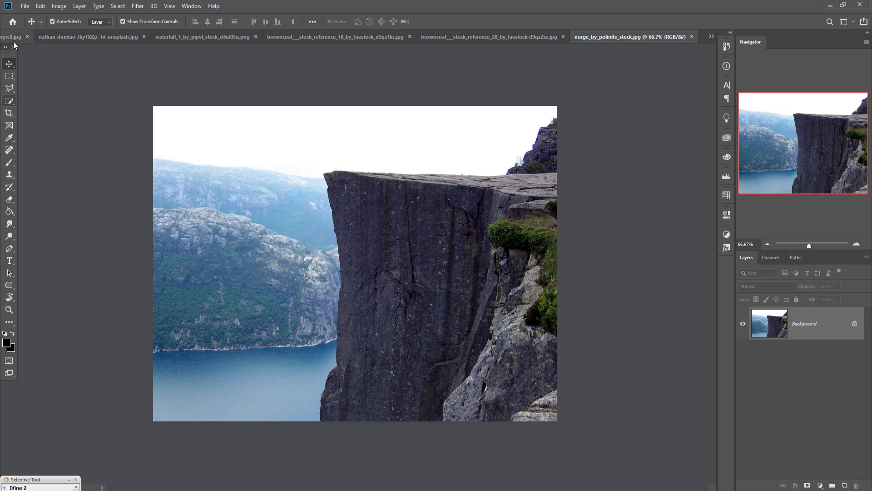
Step: Create a new blank document from the recent 1280 x 720 px preset at 300 ppi
{"action": "left_click", "coordinate": [24, 6]}
{"action": "left_click", "coordinate": [34, 17]}
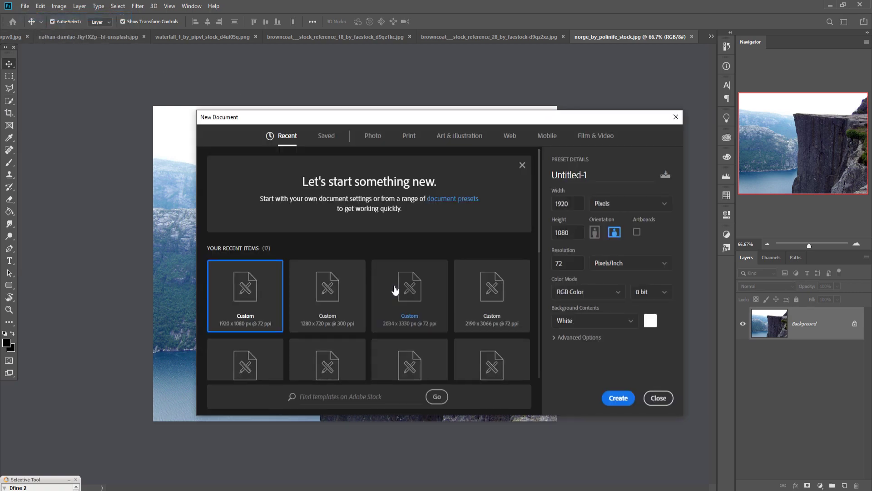
{"action": "left_click", "coordinate": [322, 292]}
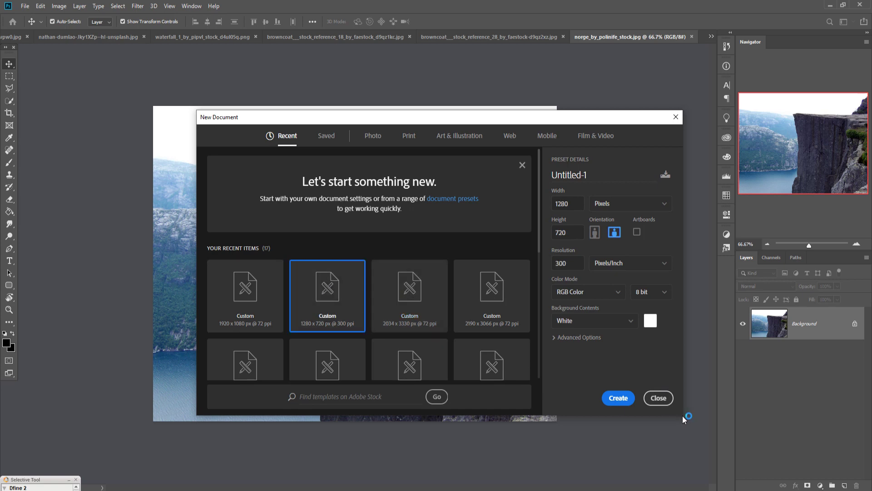
{"action": "left_click", "coordinate": [619, 398]}
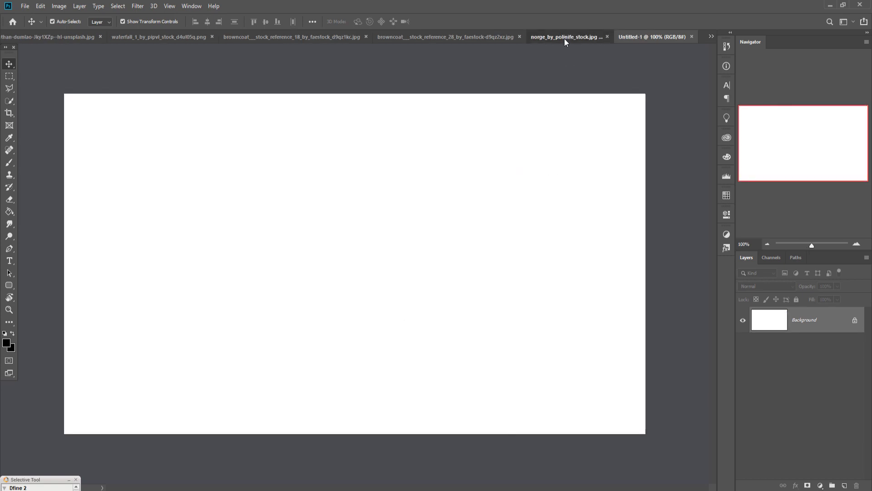
Step: Select the whole foreground cliff in norge_by_polinife_stock.jpg with the Quick Selection tool, leaving out the sky, lake and distant mountains
{"action": "left_click", "coordinate": [564, 38]}
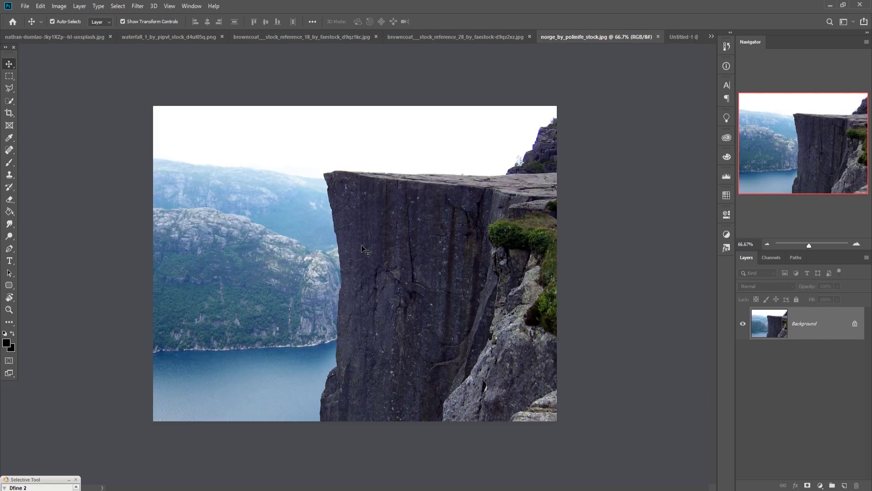
{"action": "left_click", "coordinate": [8, 102]}
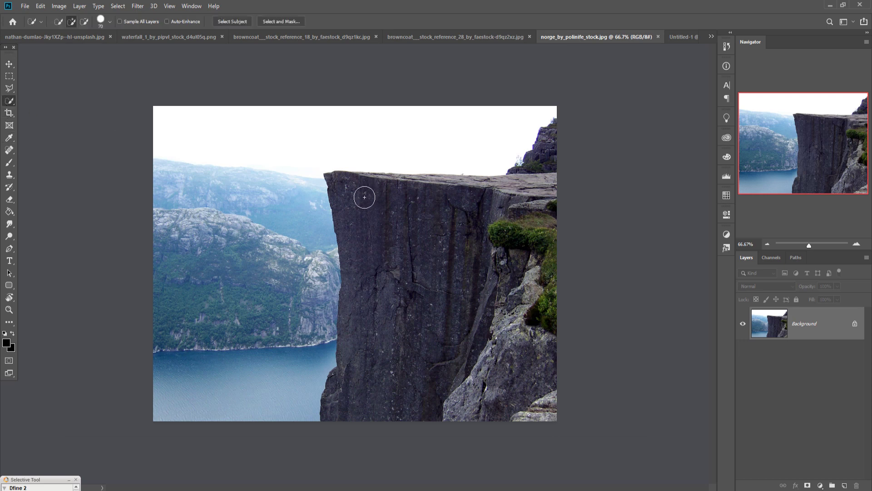
{"action": "left_click_drag", "start_coordinate": [377, 200], "coordinate": [404, 201]}
{"action": "mouse_move", "coordinate": [541, 204]}
{"action": "left_mouse_down"}
{"action": "mouse_move", "coordinate": [553, 232]}
{"action": "mouse_move", "coordinate": [547, 311]}
{"action": "left_mouse_up"}
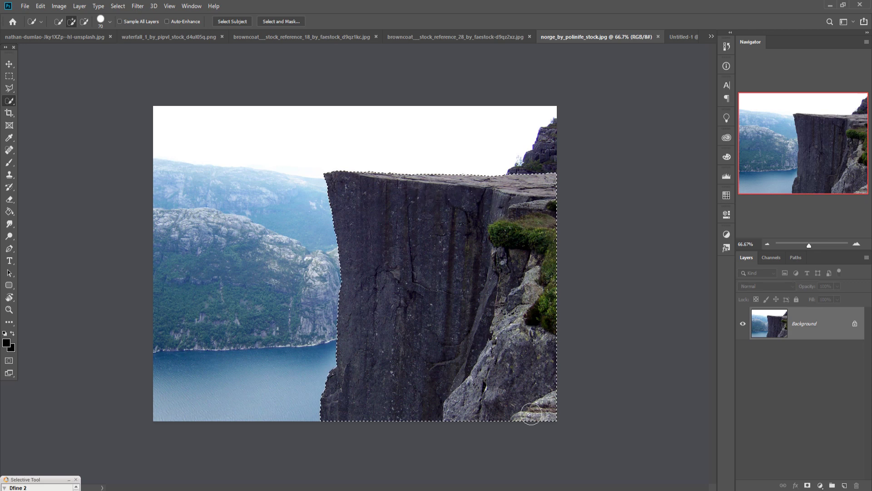
{"action": "left_click", "coordinate": [84, 22]}
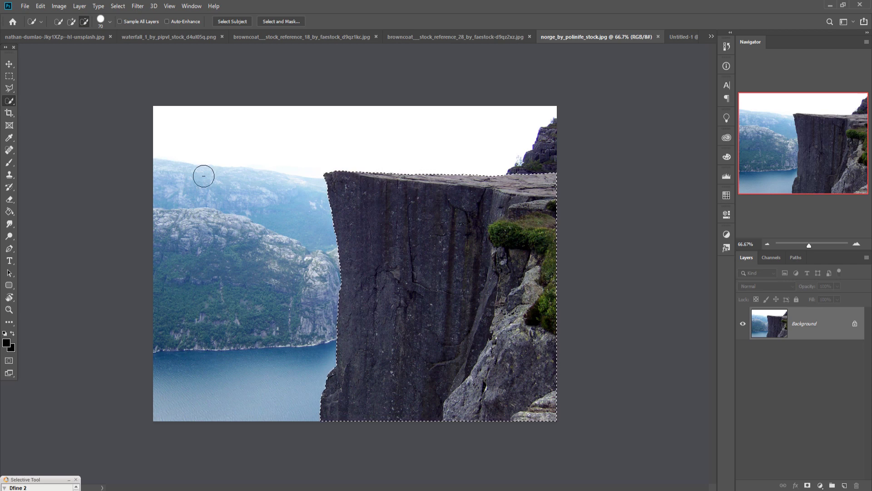
Step: Copy the selected cliff into the Untitled-1 document as a new layer and put the source image away
{"action": "key", "text": "v"}
{"action": "left_click_drag", "start_coordinate": [604, 35], "coordinate": [598, 46]}
{"action": "left_click_drag", "start_coordinate": [745, 191], "coordinate": [421, 209]}
{"action": "left_click_drag", "start_coordinate": [824, 51], "coordinate": [474, 102]}
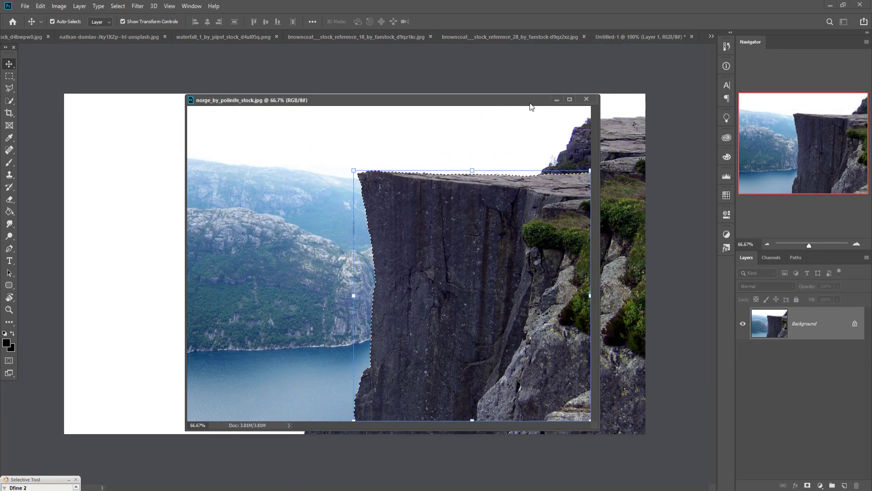
{"action": "left_click", "coordinate": [554, 101]}
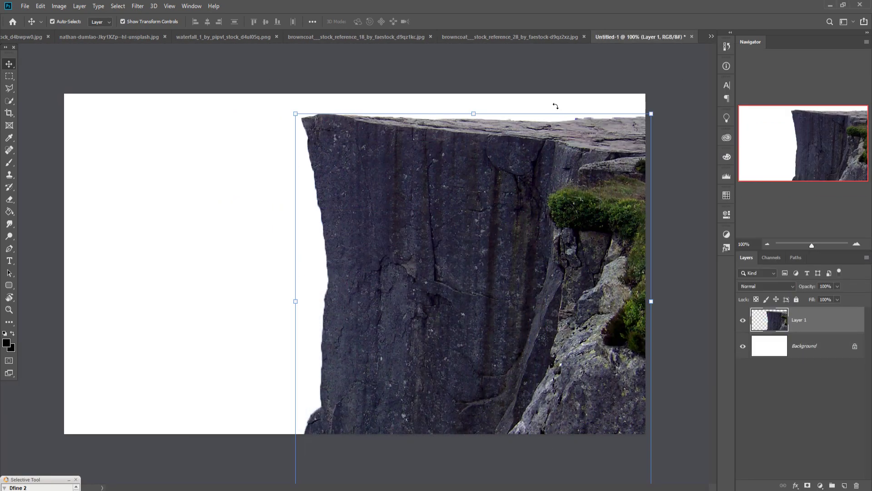
Step: Flip the cliff layer horizontally
{"action": "left_click", "coordinate": [40, 7]}
{"action": "mouse_move", "coordinate": [57, 222]}
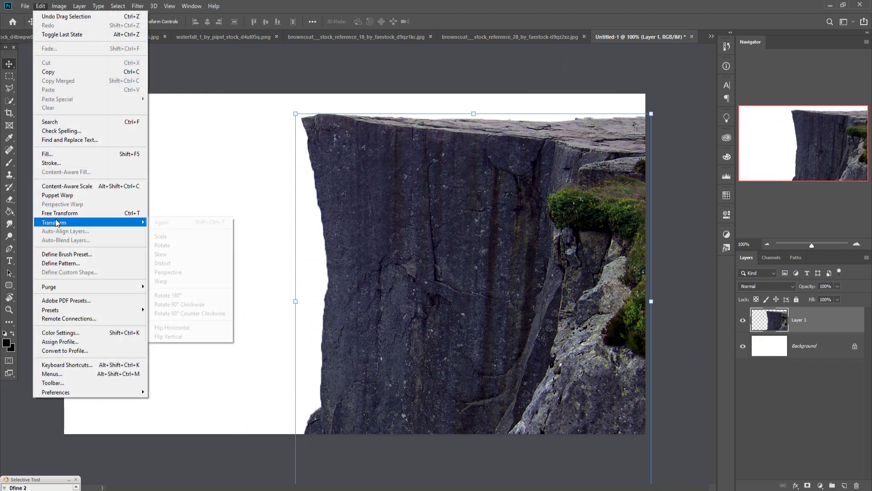
{"action": "left_click", "coordinate": [169, 328]}
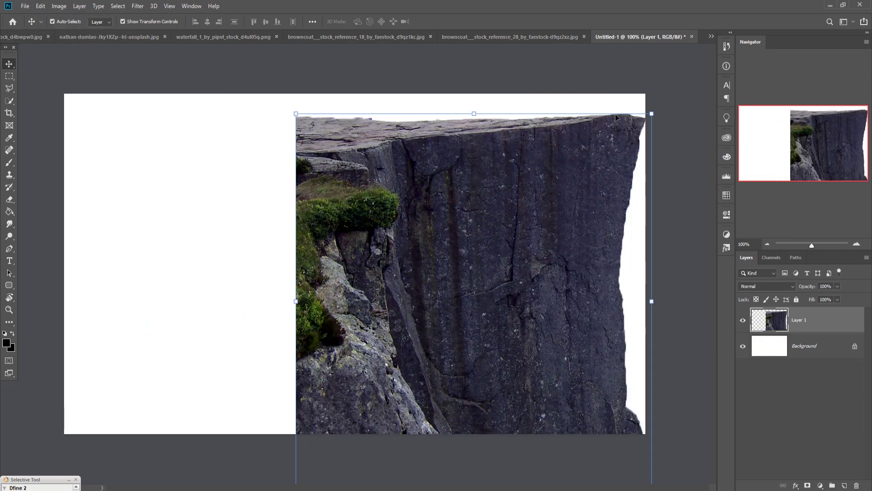
Step: Scale the cliff layer to about 67.5% and place it in the lower-left corner of the canvas
{"action": "left_click_drag", "start_coordinate": [476, 117], "coordinate": [475, 238]}
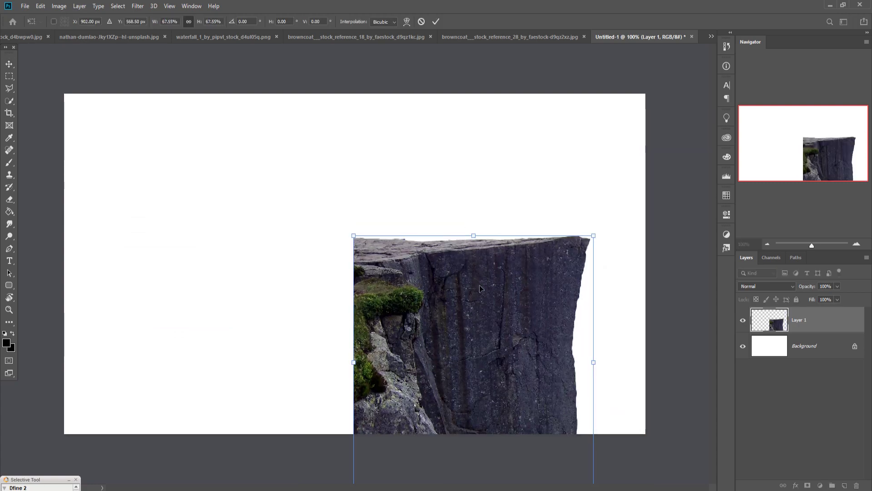
{"action": "left_click_drag", "start_coordinate": [479, 285], "coordinate": [185, 276]}
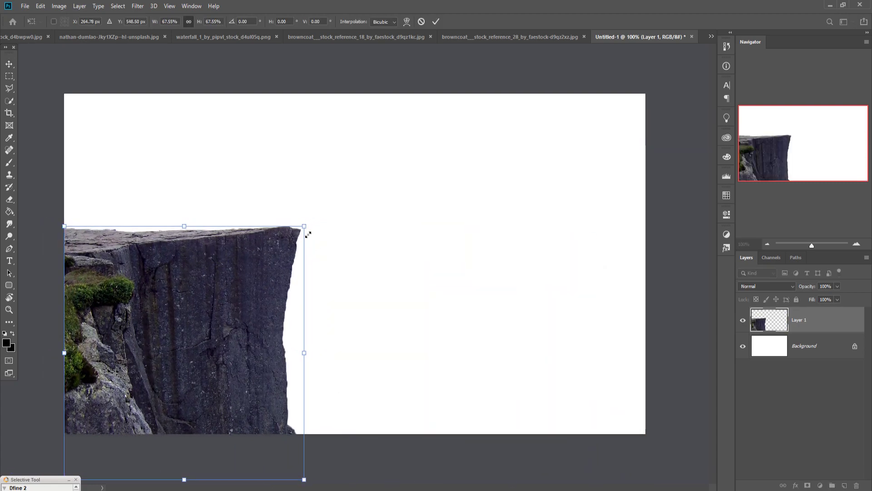
{"action": "left_click_drag", "start_coordinate": [252, 272], "coordinate": [251, 330]}
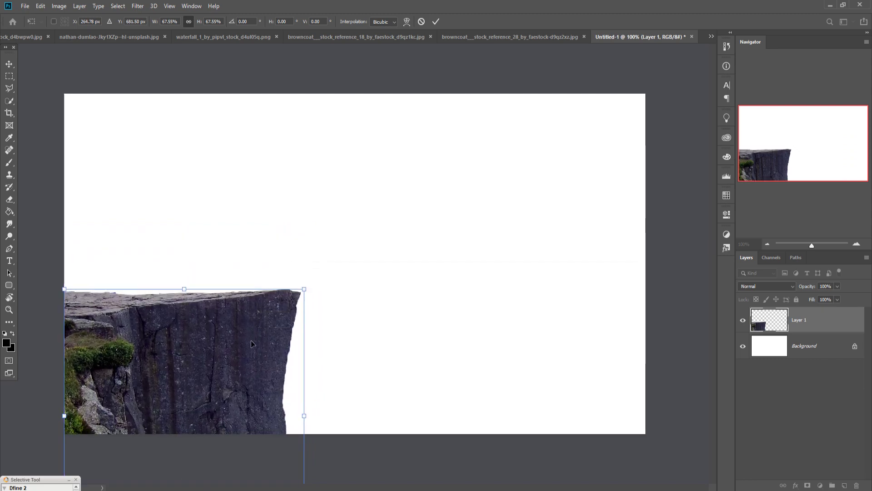
{"action": "left_click", "coordinate": [435, 21]}
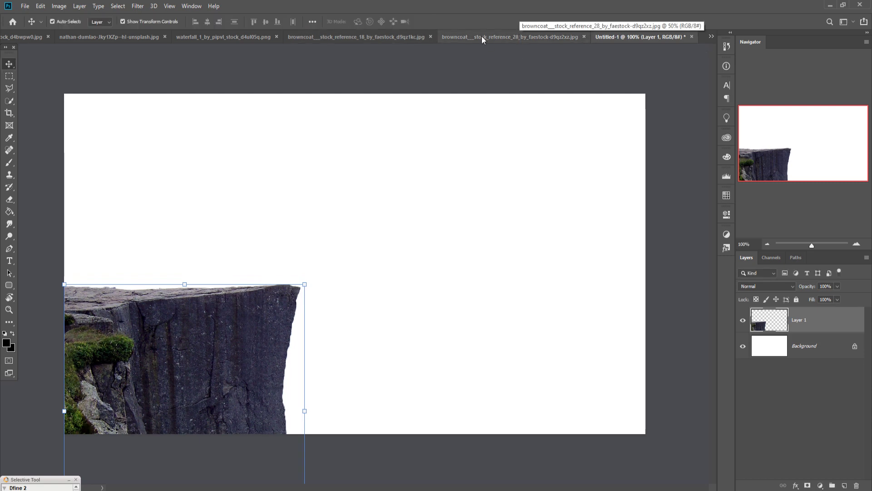
Step: Copy the waterfall_1_by_pipvl_stock image into Untitled-1, close its source, and move the new layer below the cliff layer
{"action": "left_click", "coordinate": [201, 36]}
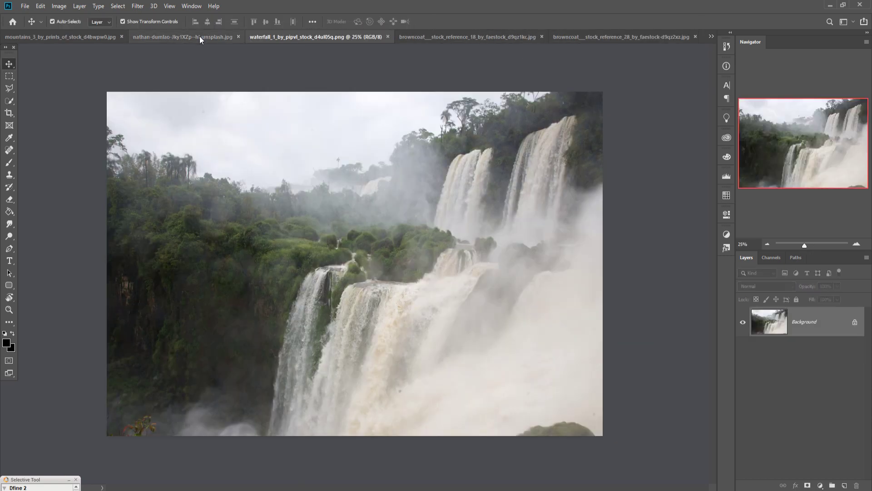
{"action": "left_click_drag", "start_coordinate": [299, 37], "coordinate": [393, 77]}
{"action": "left_click_drag", "start_coordinate": [671, 219], "coordinate": [324, 296]}
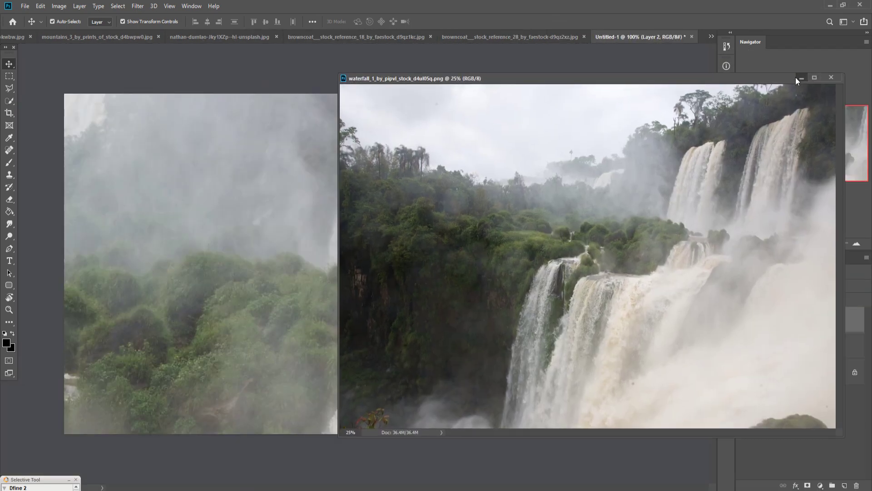
{"action": "left_click", "coordinate": [832, 78]}
{"action": "left_click_drag", "start_coordinate": [815, 330], "coordinate": [816, 359]}
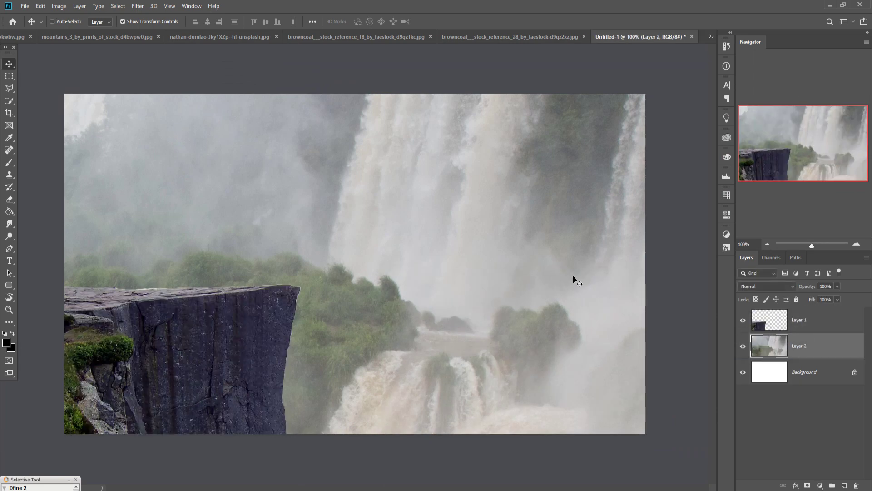
Step: Scale the waterfall layer to about 36% and position it to cover the canvas, with the falls to the right of the cliff
{"action": "key", "text": "ctrl+0"}
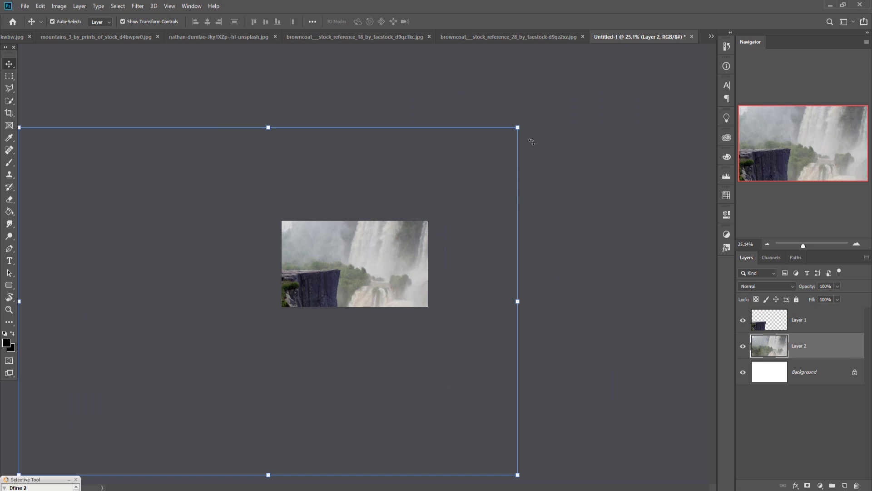
{"action": "left_click_drag", "start_coordinate": [521, 135], "coordinate": [471, 245]}
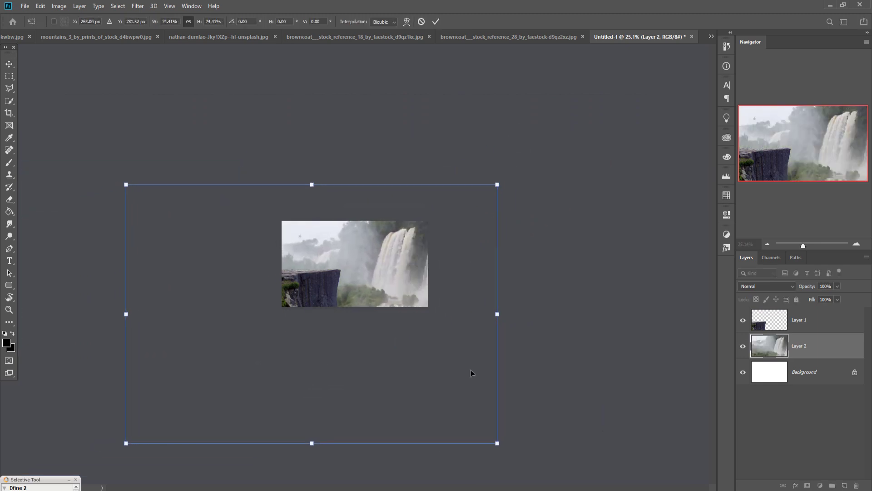
{"action": "left_click_drag", "start_coordinate": [504, 449], "coordinate": [431, 396]}
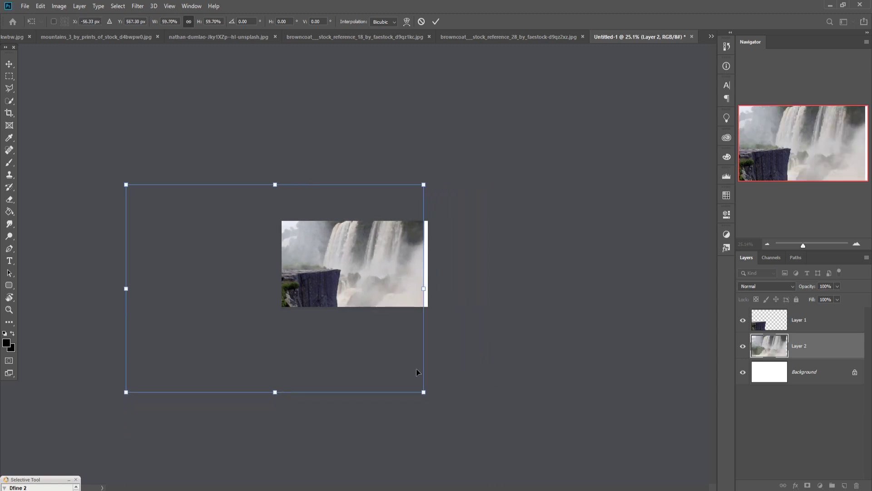
{"action": "left_click_drag", "start_coordinate": [410, 359], "coordinate": [437, 364]}
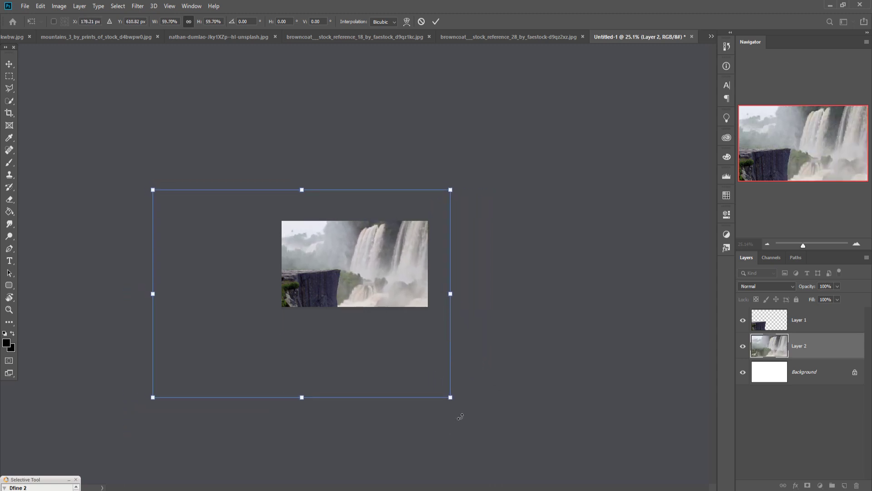
{"action": "left_click_drag", "start_coordinate": [454, 401], "coordinate": [431, 325]}
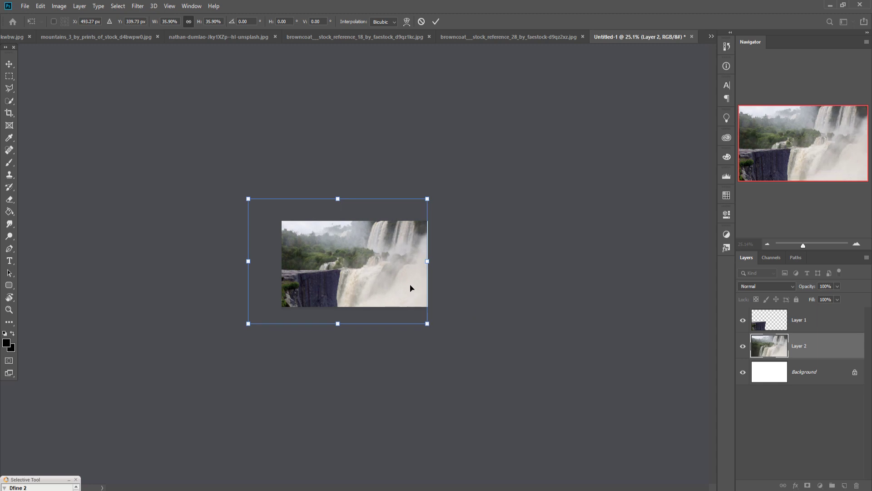
{"action": "left_click_drag", "start_coordinate": [413, 286], "coordinate": [420, 293]}
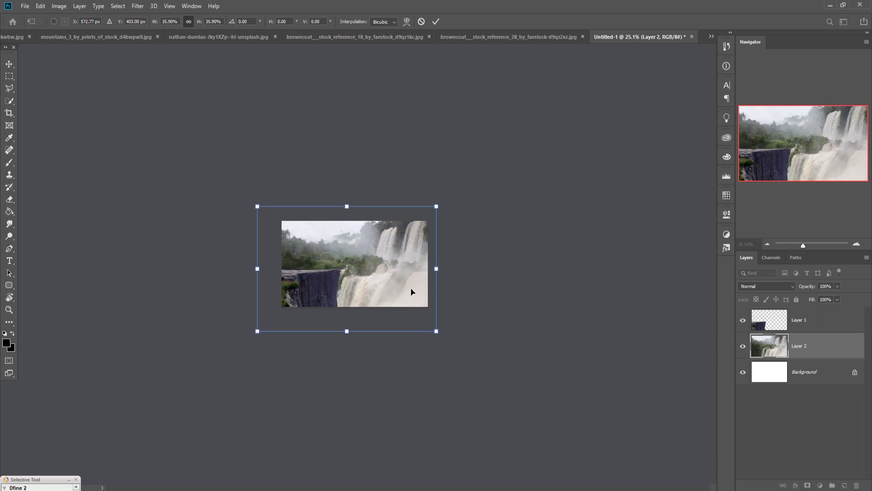
{"action": "left_click", "coordinate": [437, 22]}
{"action": "key", "text": "ctrl+plus"}
{"action": "key", "text": "ctrl+plus"}
{"action": "key", "text": "ctrl+plus"}
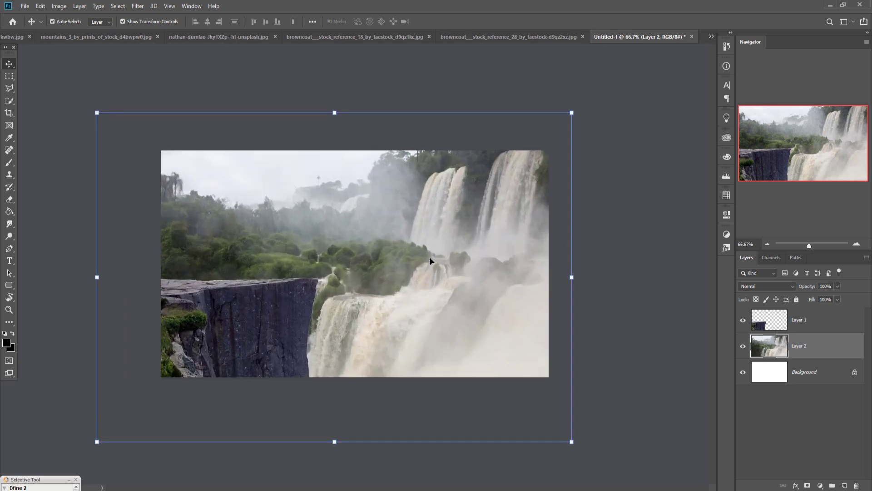
{"action": "key", "text": "ctrl+plus"}
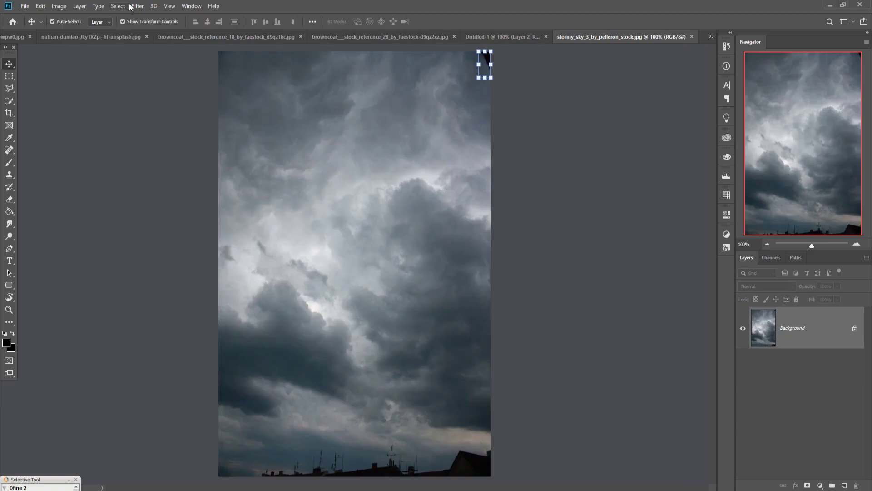
Step: Fill the selected dark upper-right corner of the stormy sky image using Content-Aware, and deselect it
{"action": "left_click", "coordinate": [131, 7]}
{"action": "mouse_move", "coordinate": [120, 6]}
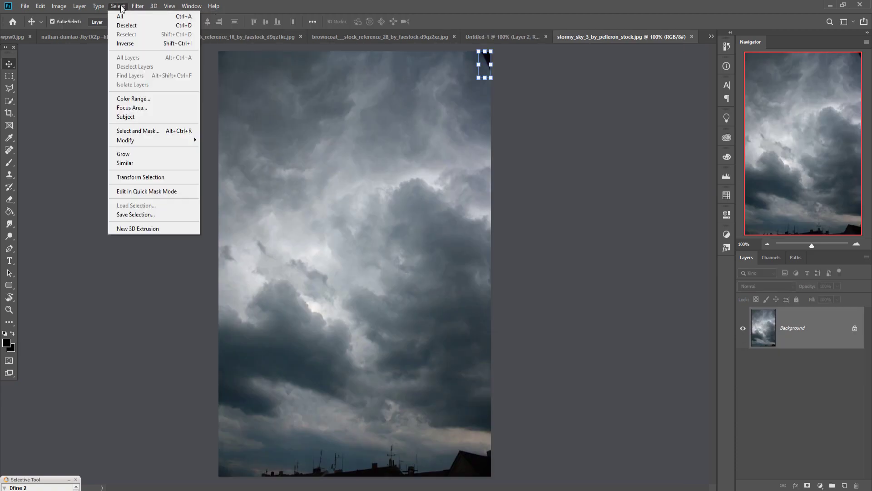
{"action": "mouse_move", "coordinate": [40, 9]}
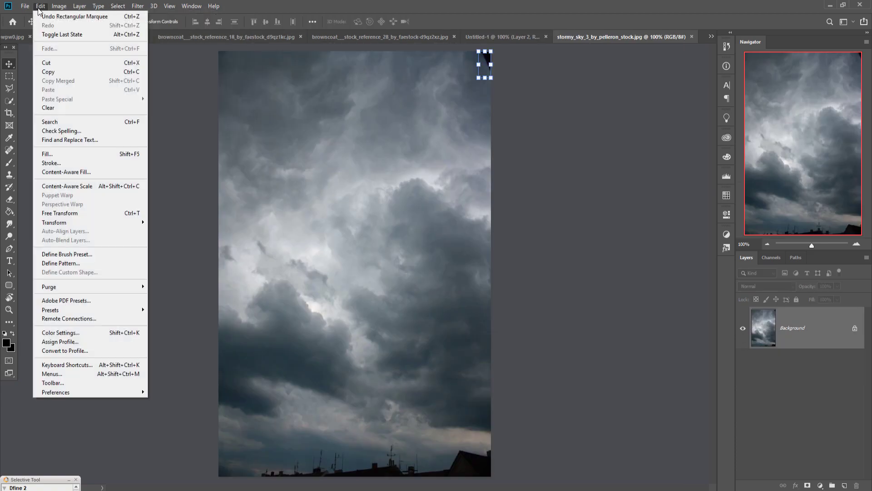
{"action": "left_click", "coordinate": [47, 153]}
{"action": "left_click", "coordinate": [469, 133]}
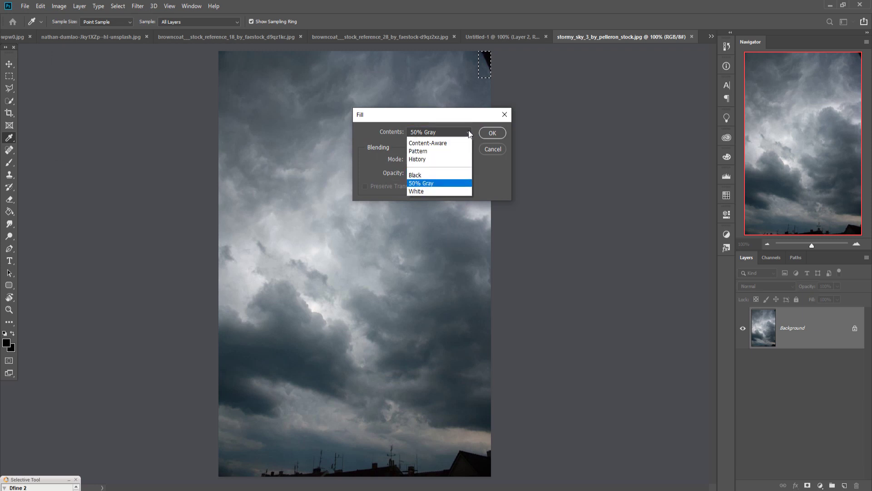
{"action": "left_click", "coordinate": [447, 173]}
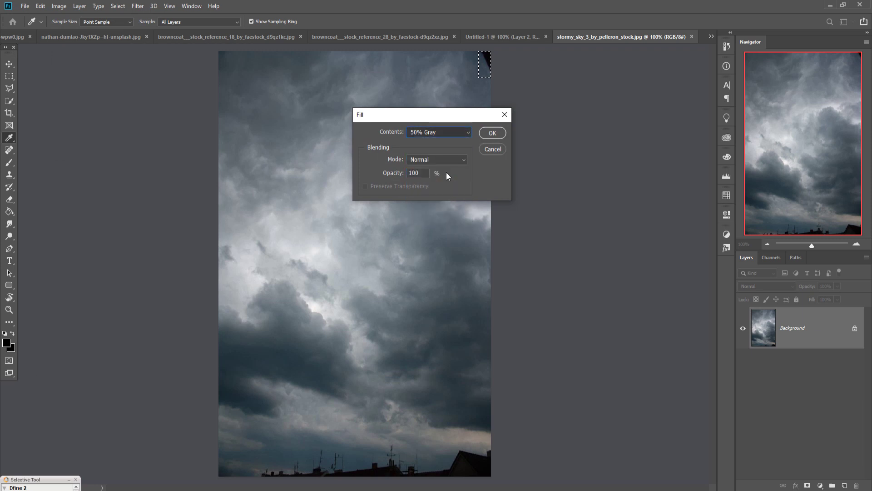
{"action": "left_click", "coordinate": [492, 133]}
{"action": "key", "text": "v"}
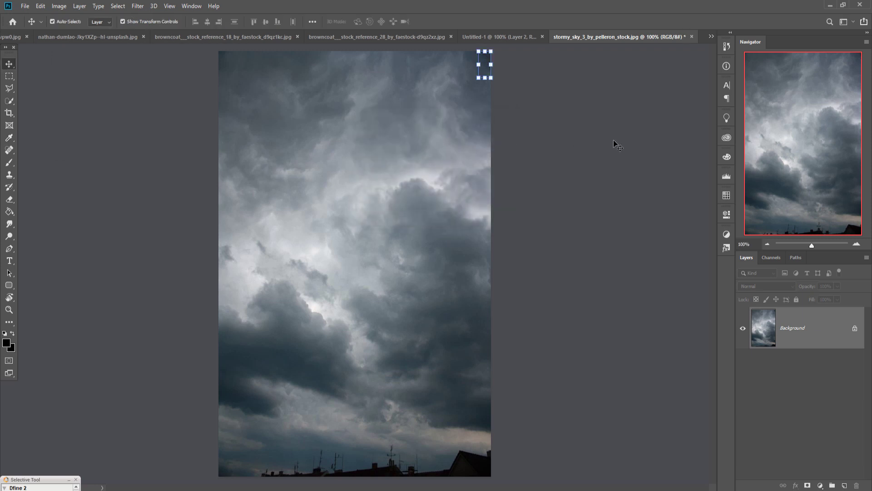
{"action": "left_click", "coordinate": [118, 6]}
{"action": "left_click", "coordinate": [123, 25]}
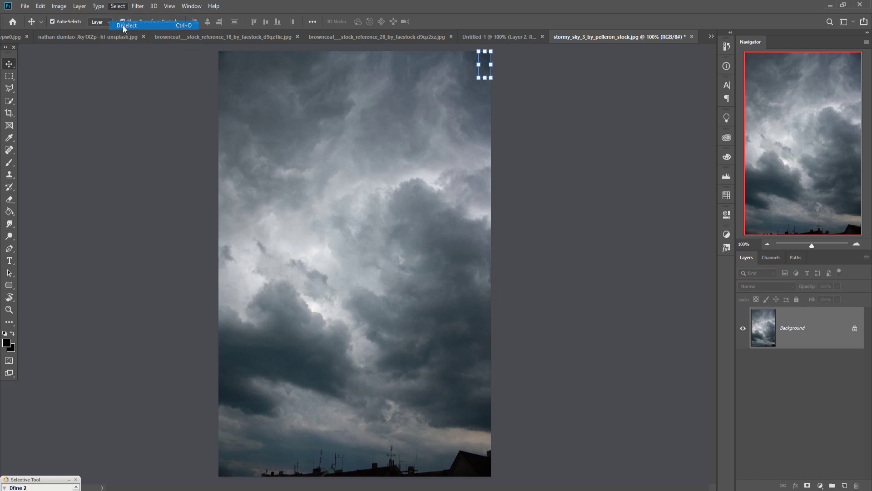
Step: Select the upper part of the stormy sky with a full-width rectangular marquee and copy it into Untitled-1 over the waterfall
{"action": "left_click", "coordinate": [9, 76]}
{"action": "left_click_drag", "start_coordinate": [218, 52], "coordinate": [526, 249]}
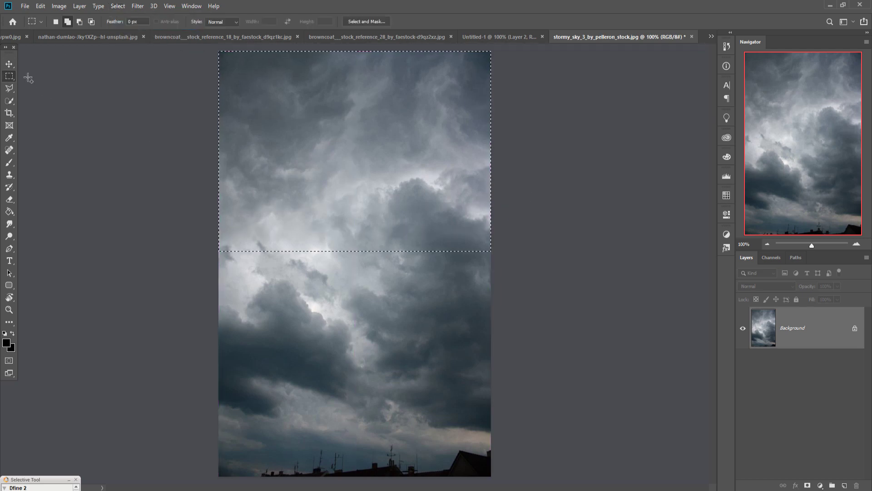
{"action": "key", "text": "v"}
{"action": "left_click_drag", "start_coordinate": [590, 54], "coordinate": [590, 55]}
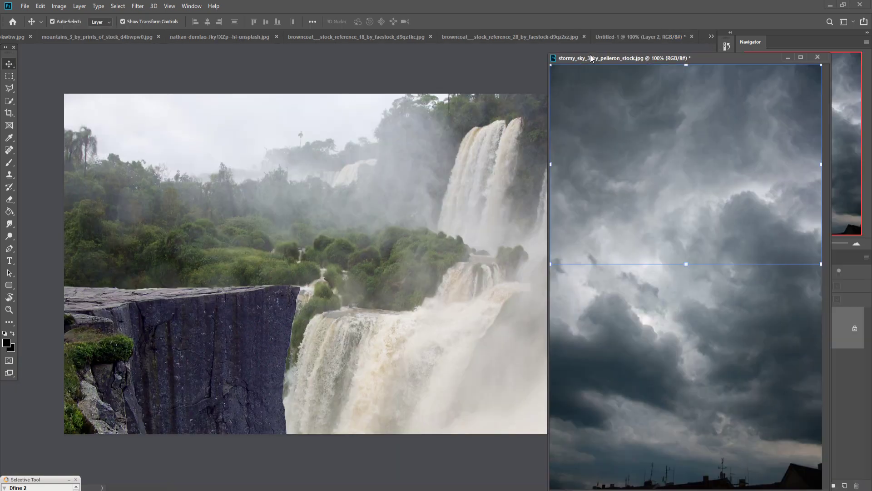
{"action": "left_click_drag", "start_coordinate": [664, 140], "coordinate": [432, 140]}
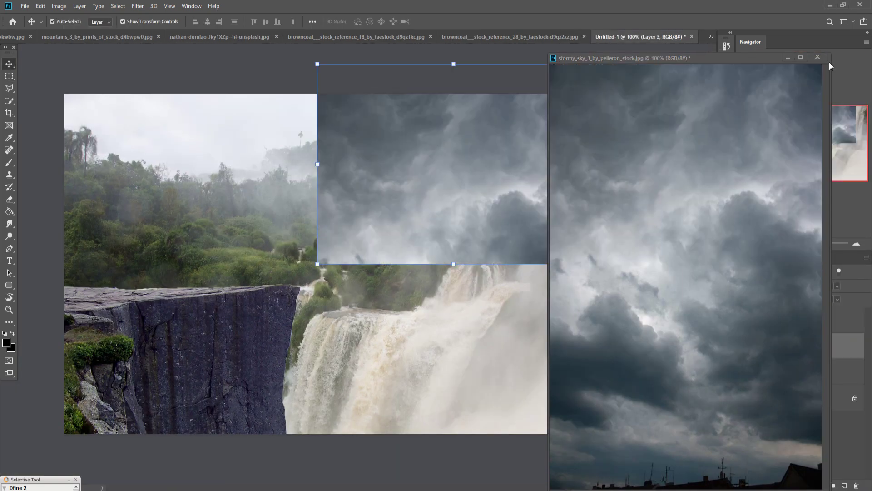
Step: Minimize the stormy sky source, then enlarge the sky layer from the canvas's left edge, extending its lower edge behind the cliff top
{"action": "left_click", "coordinate": [789, 57]}
{"action": "left_click_drag", "start_coordinate": [512, 130], "coordinate": [260, 132]}
{"action": "left_click_drag", "start_coordinate": [341, 270], "coordinate": [490, 379]}
{"action": "left_click_drag", "start_coordinate": [469, 321], "coordinate": [453, 186]}
{"action": "left_click_drag", "start_coordinate": [490, 252], "coordinate": [563, 322]}
{"action": "left_click", "coordinate": [435, 22]}
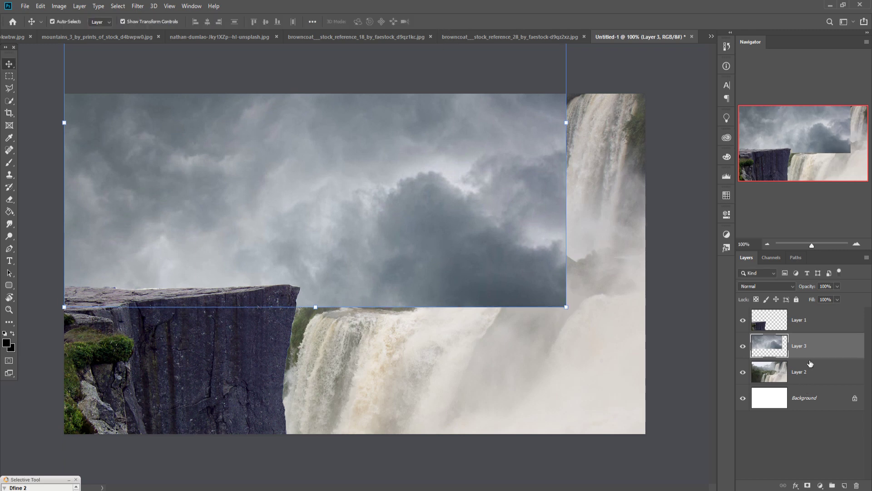
Step: Add a layer mask to the sky layer and paint it black at 100% brush opacity to reveal the waterfalls
{"action": "left_click", "coordinate": [808, 486]}
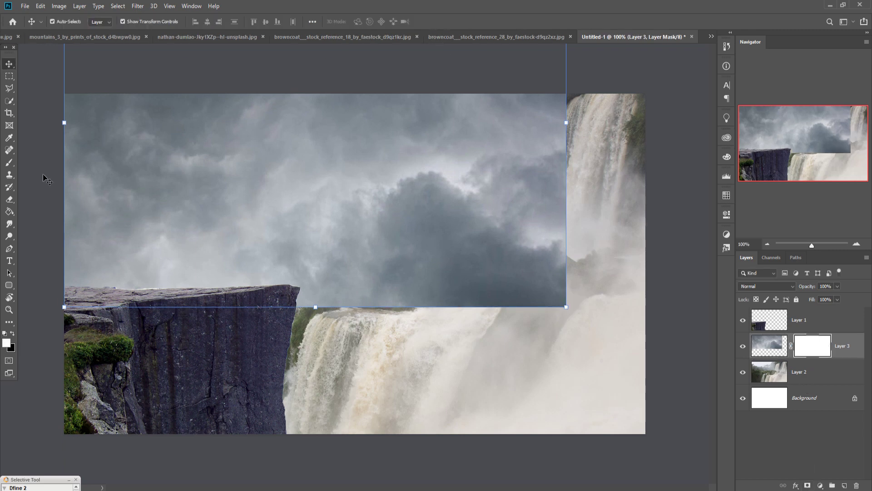
{"action": "left_click", "coordinate": [9, 162]}
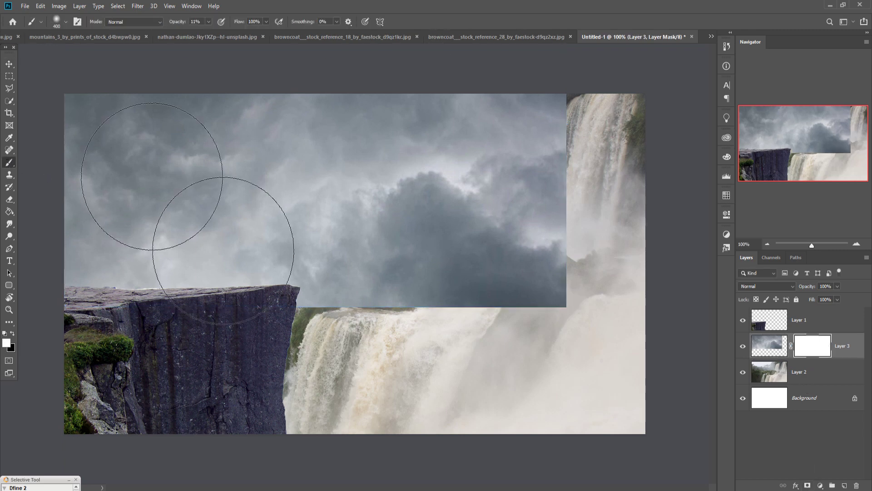
{"action": "left_click", "coordinate": [206, 26]}
{"action": "left_click_drag", "start_coordinate": [208, 34], "coordinate": [249, 34]}
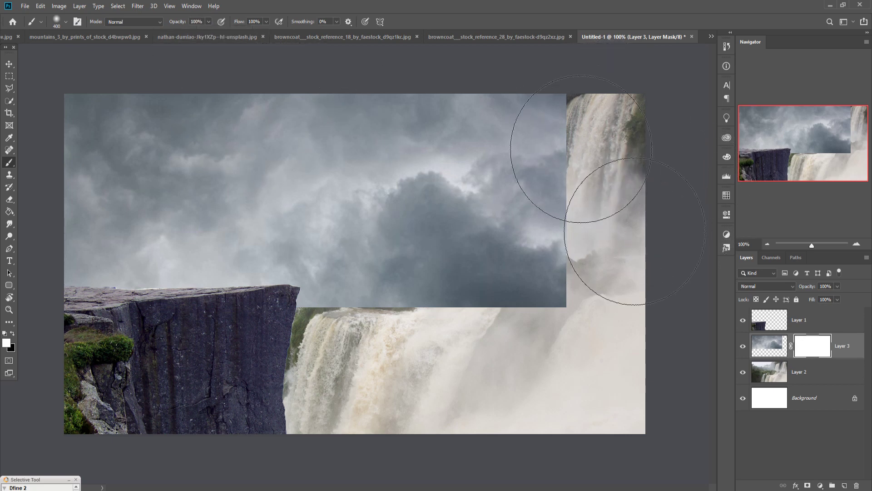
{"action": "mouse_move", "coordinate": [643, 127]}
{"action": "left_mouse_down"}
{"action": "mouse_move", "coordinate": [590, 140]}
{"action": "mouse_move", "coordinate": [623, 165]}
{"action": "mouse_move", "coordinate": [614, 264]}
{"action": "mouse_move", "coordinate": [584, 264]}
{"action": "mouse_move", "coordinate": [584, 321]}
{"action": "mouse_move", "coordinate": [390, 350]}
{"action": "mouse_move", "coordinate": [377, 378]}
{"action": "mouse_move", "coordinate": [360, 317]}
{"action": "mouse_move", "coordinate": [467, 350]}
{"action": "mouse_move", "coordinate": [565, 302]}
{"action": "mouse_move", "coordinate": [456, 293]}
{"action": "mouse_move", "coordinate": [613, 302]}
{"action": "left_mouse_up"}
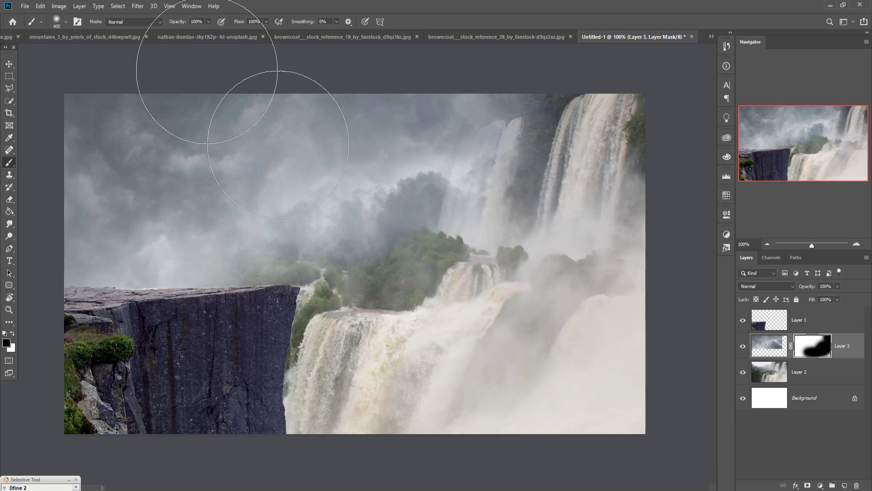
Step: Lower the brush opacity to 11% and softly mask the lower sky to blend it into the trees and mist
{"action": "left_click", "coordinate": [209, 21]}
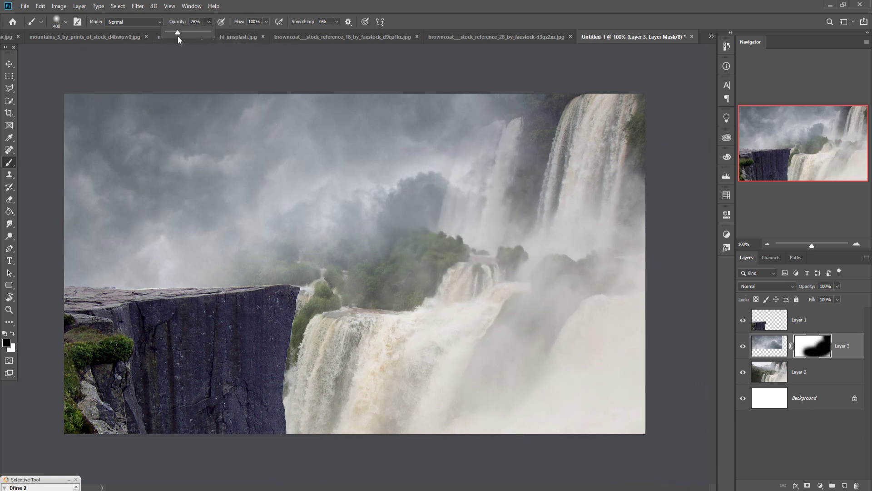
{"action": "left_click_drag", "start_coordinate": [172, 38], "coordinate": [171, 37]}
{"action": "mouse_move", "coordinate": [519, 191]}
{"action": "left_mouse_down"}
{"action": "mouse_move", "coordinate": [471, 167]}
{"action": "mouse_move", "coordinate": [482, 157]}
{"action": "mouse_move", "coordinate": [338, 204]}
{"action": "mouse_move", "coordinate": [393, 195]}
{"action": "mouse_move", "coordinate": [404, 210]}
{"action": "mouse_move", "coordinate": [399, 179]}
{"action": "mouse_move", "coordinate": [379, 171]}
{"action": "mouse_move", "coordinate": [247, 245]}
{"action": "mouse_move", "coordinate": [177, 195]}
{"action": "mouse_move", "coordinate": [127, 186]}
{"action": "mouse_move", "coordinate": [139, 236]}
{"action": "mouse_move", "coordinate": [383, 253]}
{"action": "mouse_move", "coordinate": [370, 282]}
{"action": "mouse_move", "coordinate": [361, 253]}
{"action": "mouse_move", "coordinate": [438, 251]}
{"action": "mouse_move", "coordinate": [438, 369]}
{"action": "mouse_move", "coordinate": [162, 309]}
{"action": "mouse_move", "coordinate": [153, 278]}
{"action": "mouse_move", "coordinate": [406, 273]}
{"action": "mouse_move", "coordinate": [552, 179]}
{"action": "mouse_move", "coordinate": [459, 269]}
{"action": "mouse_move", "coordinate": [482, 275]}
{"action": "mouse_move", "coordinate": [549, 152]}
{"action": "mouse_move", "coordinate": [443, 288]}
{"action": "mouse_move", "coordinate": [388, 303]}
{"action": "left_mouse_up"}
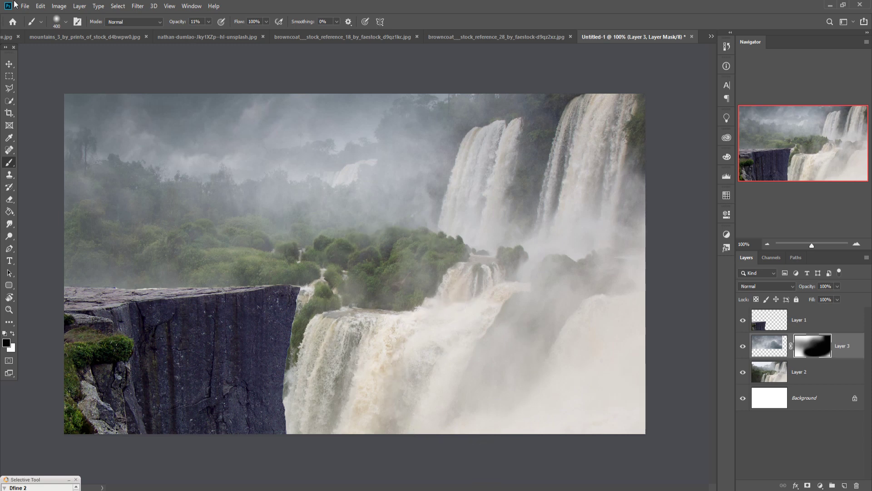
Step: Darken the waterfall layer with the Camera Raw filter by setting Exposure to -0.40
{"action": "left_click", "coordinate": [9, 64]}
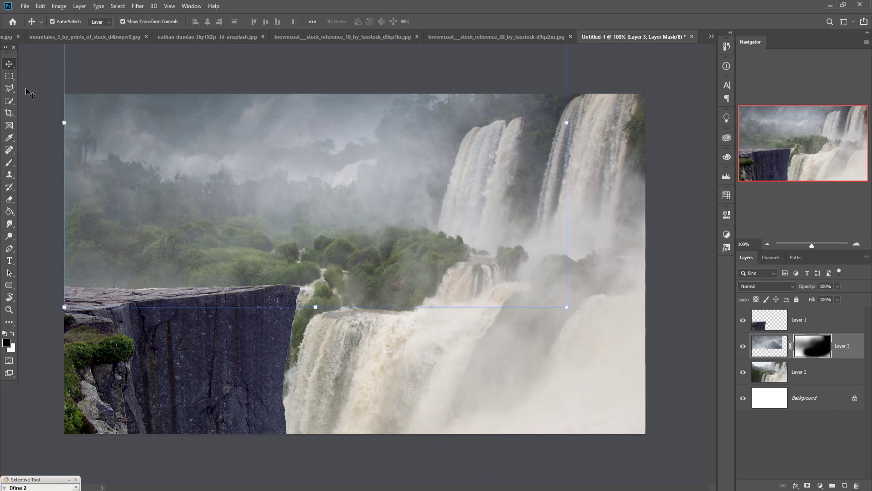
{"action": "left_click", "coordinate": [809, 380]}
{"action": "left_click", "coordinate": [138, 6]}
{"action": "left_click", "coordinate": [141, 64]}
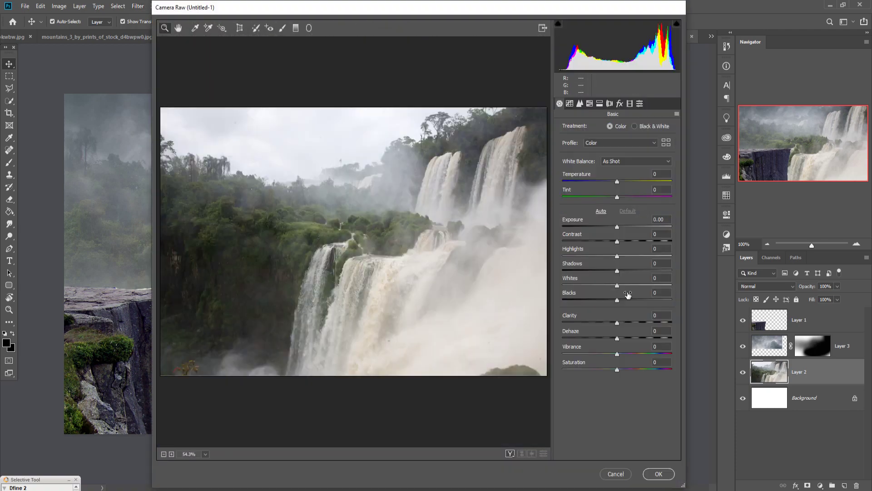
{"action": "left_click_drag", "start_coordinate": [618, 228], "coordinate": [614, 230]}
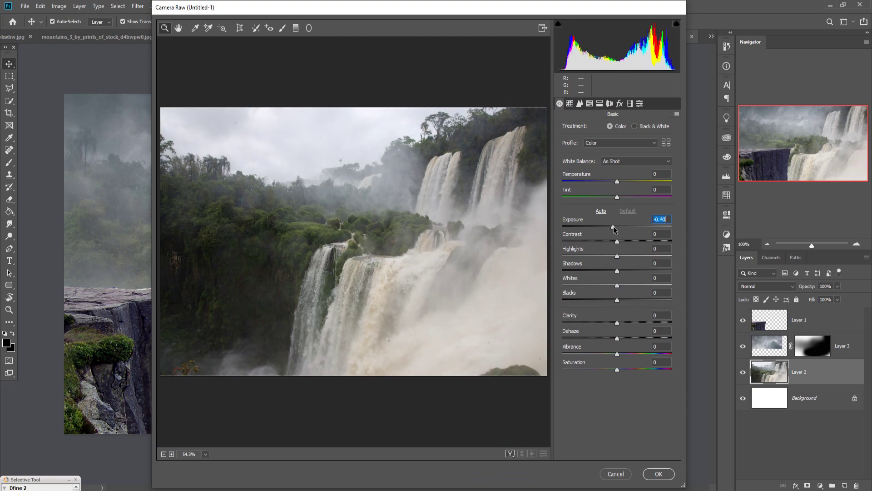
{"action": "left_click", "coordinate": [664, 478]}
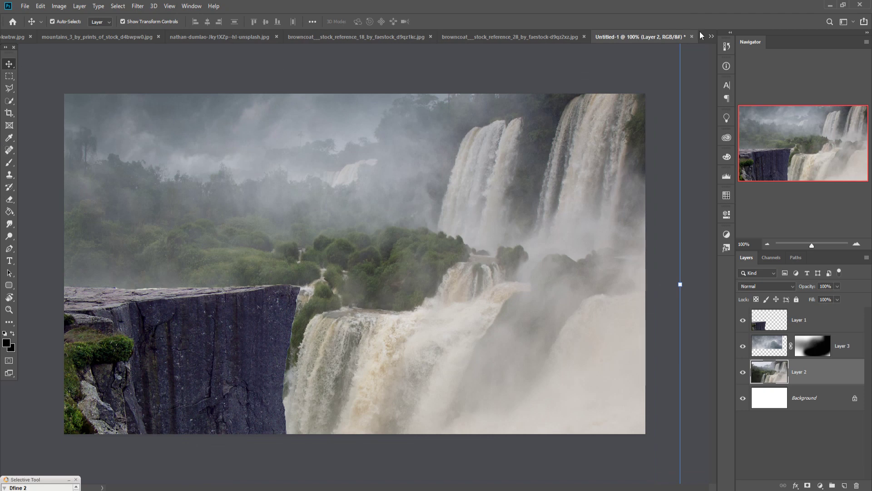
Step: Switch to the open photo of a couple standing in a white canvas tent
{"action": "left_click", "coordinate": [712, 36]}
{"action": "left_click", "coordinate": [678, 40]}
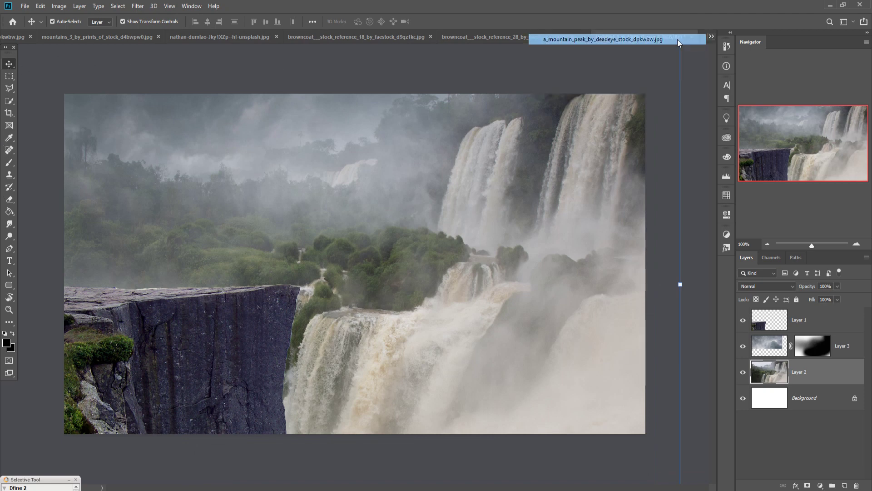
{"action": "left_click", "coordinate": [711, 36]}
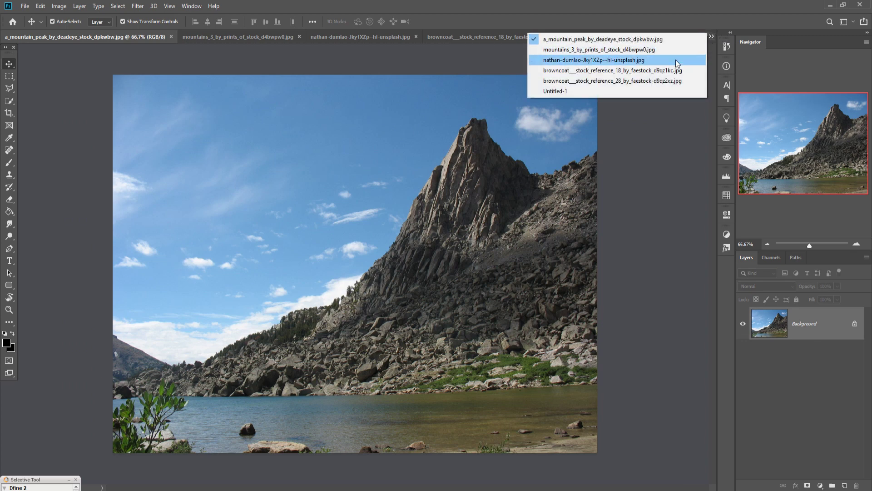
{"action": "left_click", "coordinate": [674, 61]}
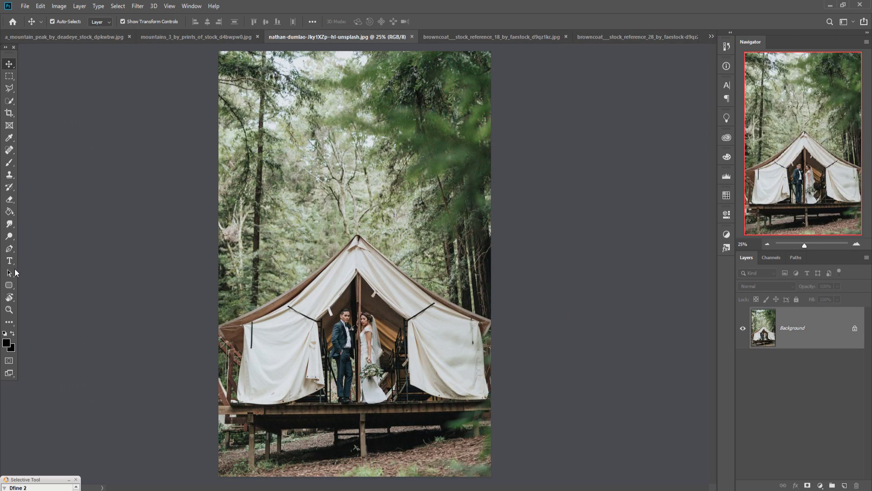
Step: Start a Pen tool path along the underside of the tent's wooden deck, from the central post to the deck's left end
{"action": "key", "text": "p"}
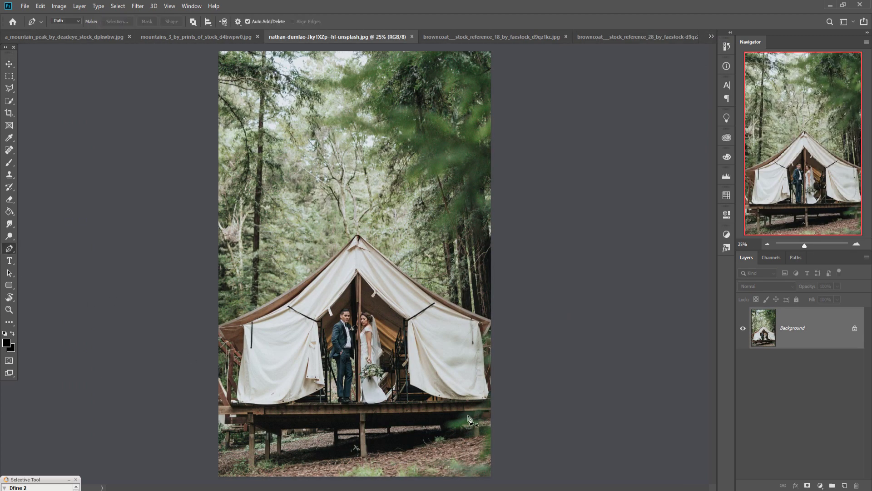
{"action": "key", "text": "ctrl+plus"}
{"action": "key", "text": "ctrl+plus"}
{"action": "key", "text": "ctrl+plus"}
{"action": "key", "text": "ctrl+plus"}
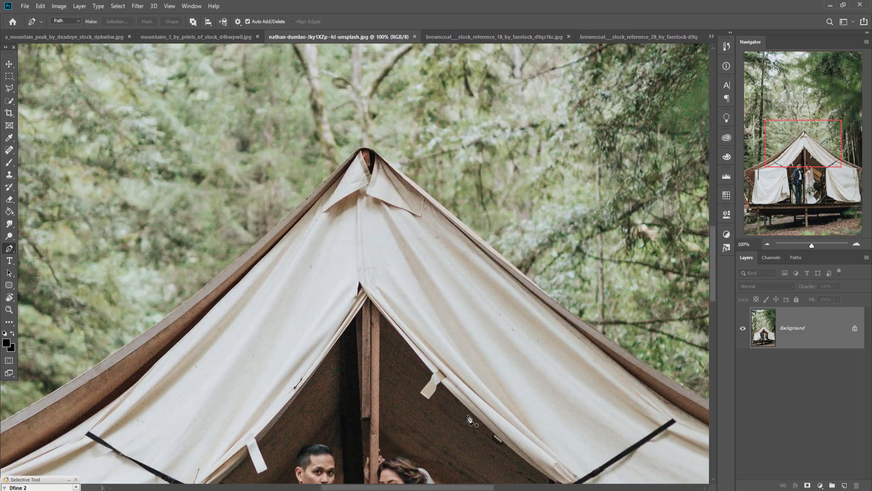
{"action": "left_click_drag", "start_coordinate": [487, 428], "coordinate": [541, 73]}
{"action": "left_click_drag", "start_coordinate": [427, 396], "coordinate": [521, 298]}
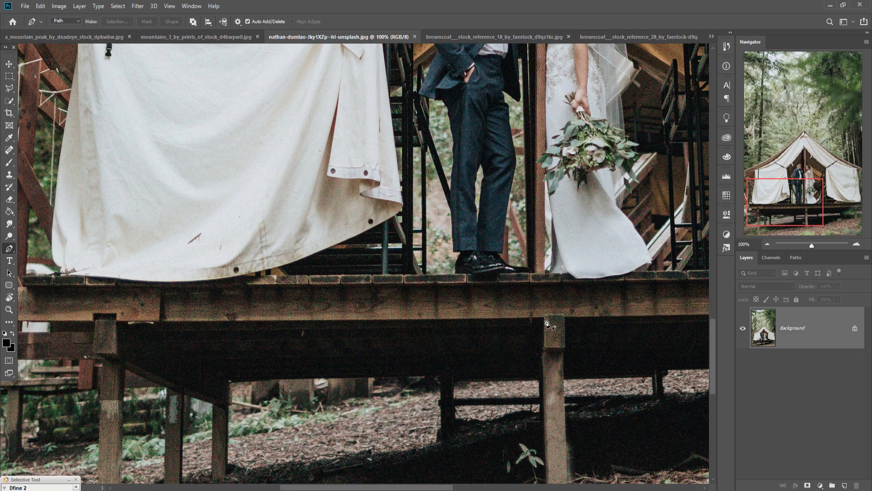
{"action": "left_click", "coordinate": [119, 321]}
{"action": "left_click_drag", "start_coordinate": [119, 320], "coordinate": [277, 362]}
{"action": "left_click", "coordinate": [179, 361]}
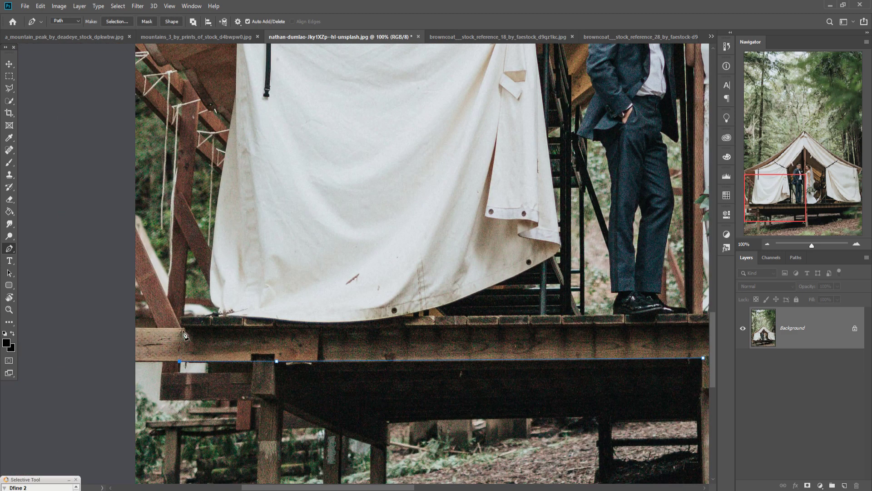
Step: Continue the path up the tent's left canvas edge and along the left roof slope to the peak
{"action": "left_click_drag", "start_coordinate": [250, 221], "coordinate": [251, 328]}
{"action": "left_click", "coordinate": [227, 270]}
{"action": "left_click_drag", "start_coordinate": [153, 150], "coordinate": [157, 261]}
{"action": "left_click", "coordinate": [409, 90]}
{"action": "left_click_drag", "start_coordinate": [423, 91], "coordinate": [280, 290]}
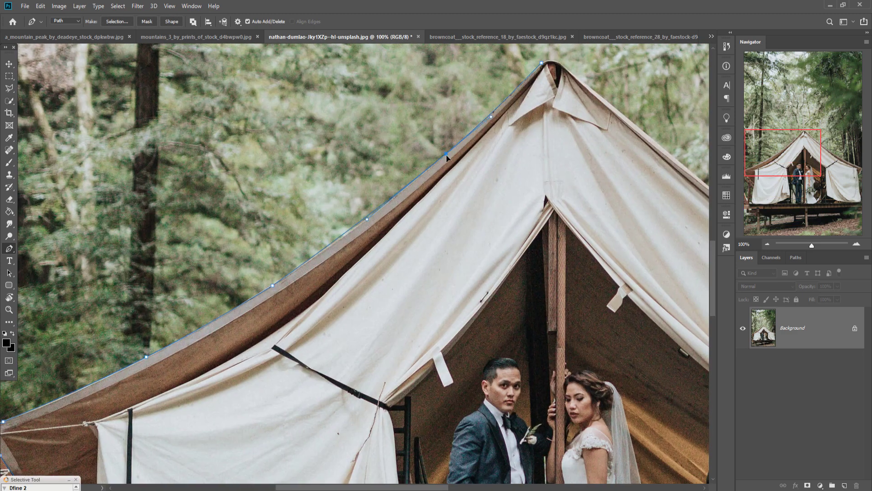
{"action": "left_click", "coordinate": [390, 198]}
{"action": "left_click", "coordinate": [536, 66]}
Step: Trace the right roof slope and right canvas edge down to the deck, and close the path at its starting point
{"action": "left_click_drag", "start_coordinate": [545, 91], "coordinate": [372, 158]}
{"action": "left_click", "coordinate": [559, 284]}
{"action": "left_click_drag", "start_coordinate": [563, 291], "coordinate": [327, 215]}
{"action": "left_click_drag", "start_coordinate": [545, 337], "coordinate": [277, 250]}
{"action": "left_click", "coordinate": [372, 455]}
{"action": "left_click_drag", "start_coordinate": [375, 463], "coordinate": [375, 212]}
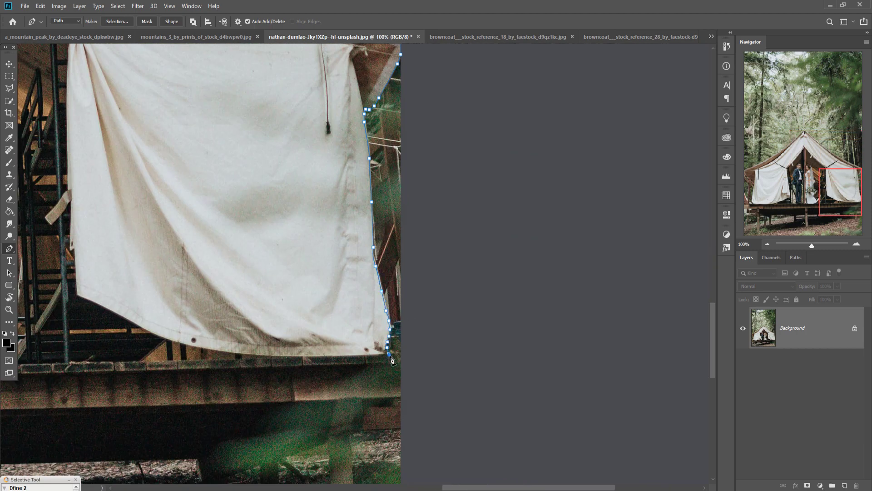
{"action": "left_click", "coordinate": [400, 398]}
{"action": "left_click_drag", "start_coordinate": [182, 391], "coordinate": [409, 393]}
{"action": "left_click", "coordinate": [107, 413]}
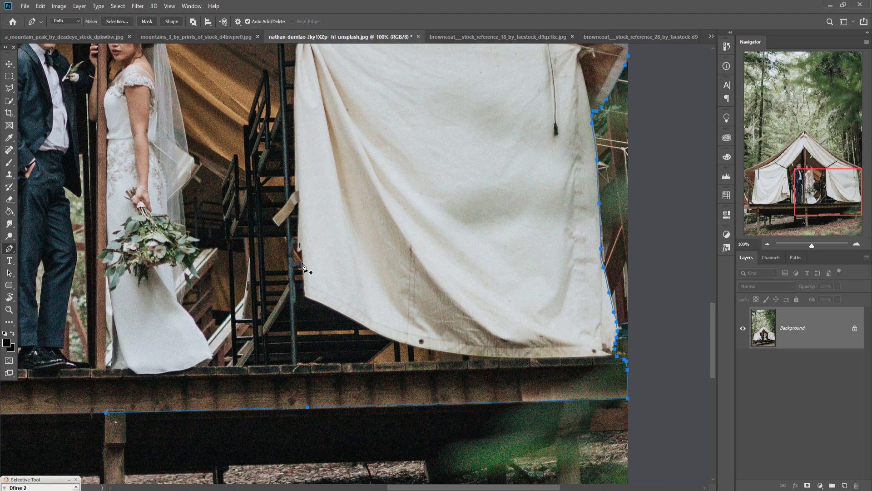
Step: Convert the closed path around the tent and deck into a selection
{"action": "key", "text": "ctrl+0"}
{"action": "right_click", "coordinate": [359, 318]}
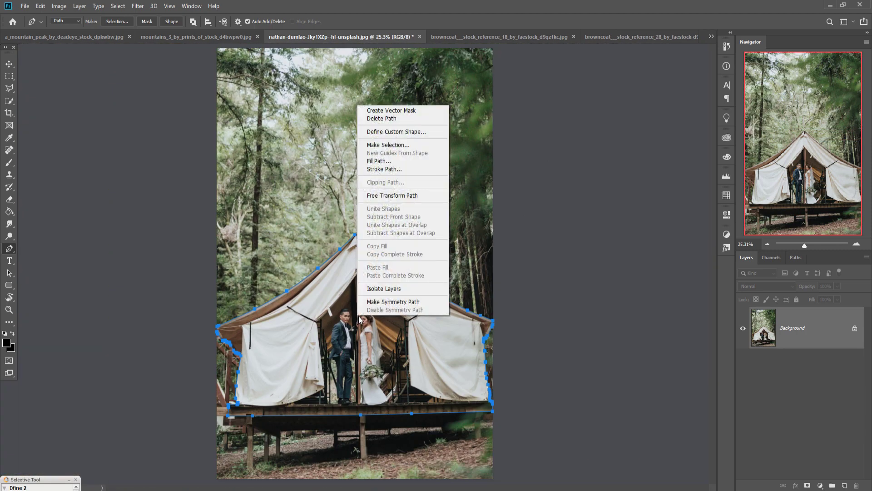
{"action": "left_click", "coordinate": [379, 146]}
{"action": "left_click", "coordinate": [476, 146]}
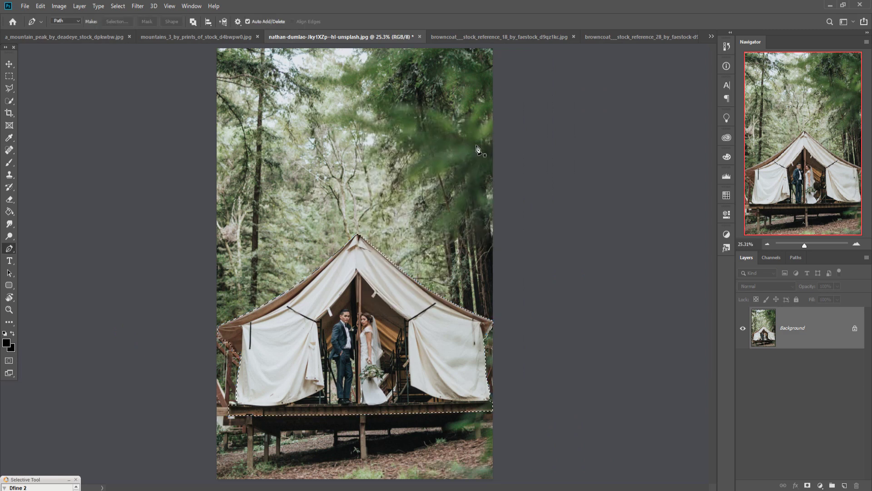
Step: Copy the selected tent, paste it onto a new layer, and hide the Background layer
{"action": "left_click", "coordinate": [10, 65]}
{"action": "left_click", "coordinate": [40, 6]}
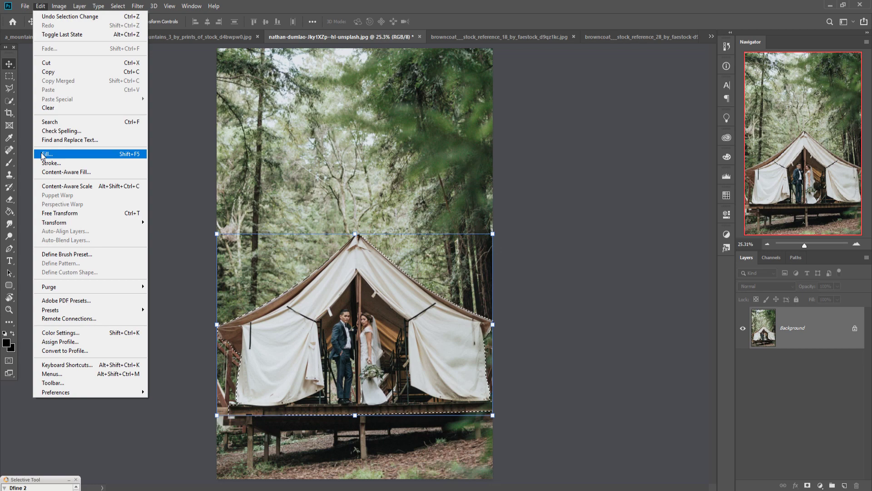
{"action": "left_click", "coordinate": [48, 72]}
{"action": "left_click", "coordinate": [40, 6]}
{"action": "left_click", "coordinate": [47, 91]}
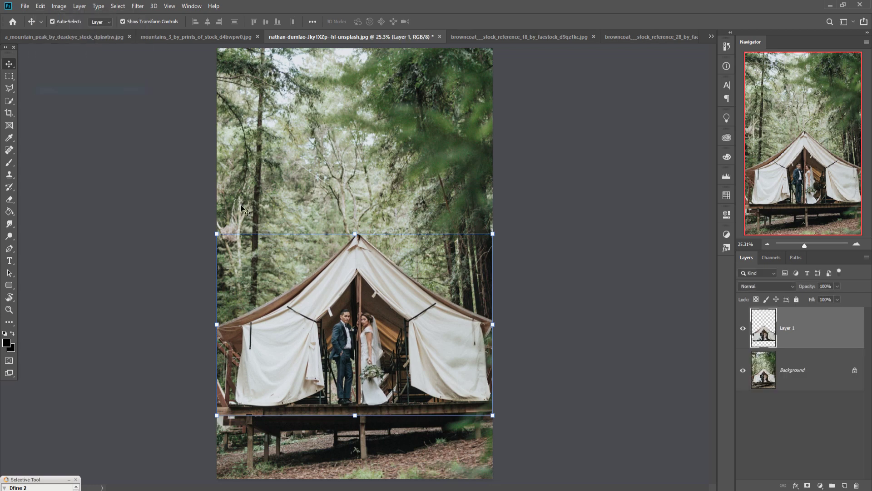
{"action": "left_click", "coordinate": [744, 370]}
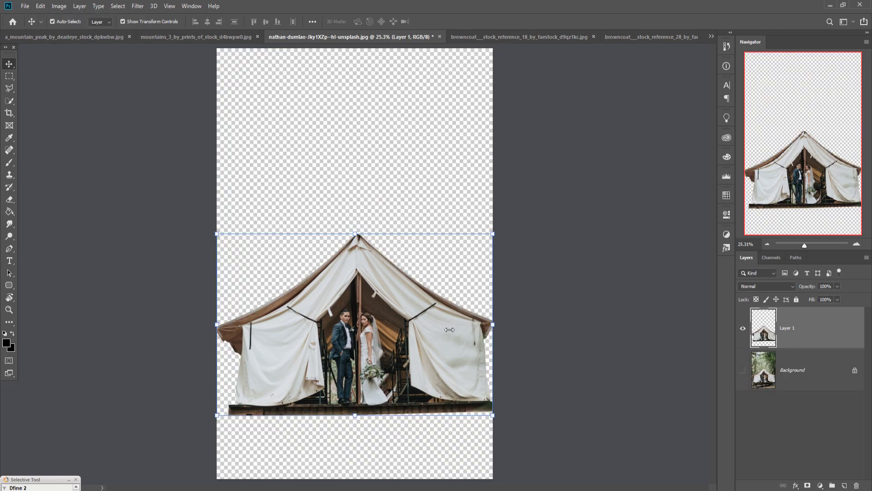
Step: Trace a closed Pen tool path around the tent's front opening, following the curtain edges and the top of the deck
{"action": "left_click", "coordinate": [9, 249]}
{"action": "key", "text": "ctrl+plus"}
{"action": "key", "text": "ctrl+plus"}
{"action": "key", "text": "ctrl+plus"}
{"action": "key", "text": "ctrl+plus"}
{"action": "key", "text": "ctrl+plus"}
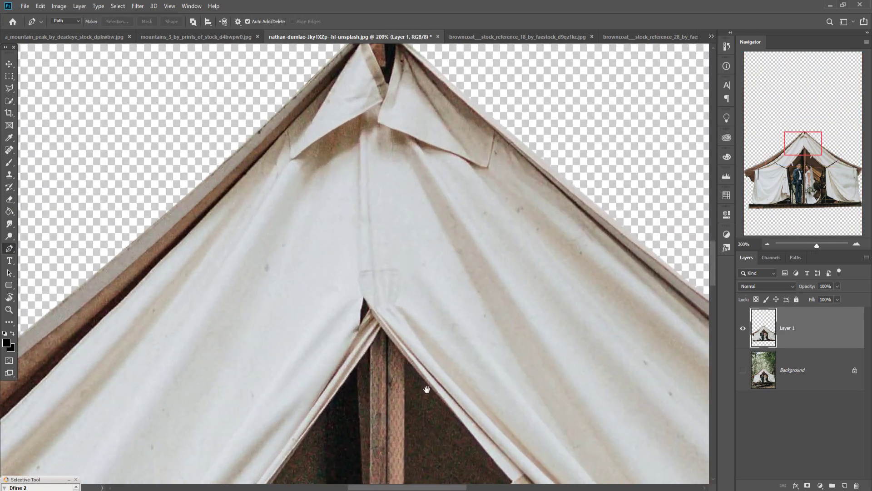
{"action": "left_click_drag", "start_coordinate": [427, 390], "coordinate": [427, 150]}
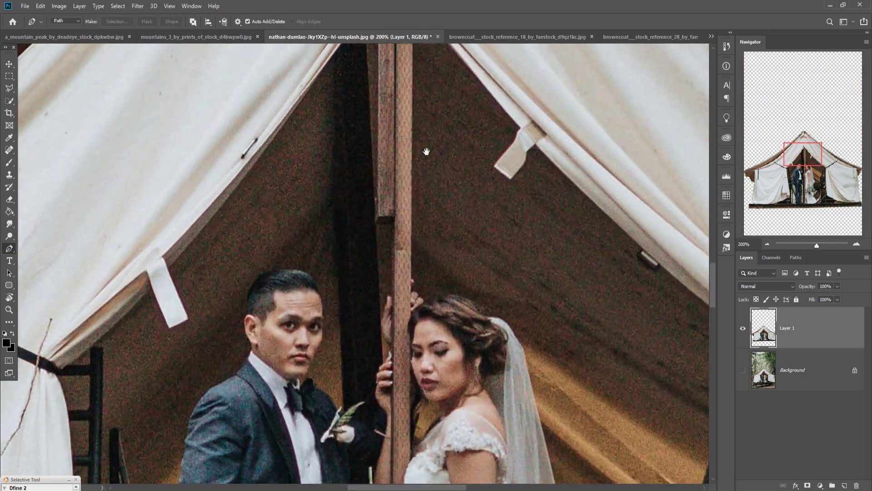
{"action": "left_click_drag", "start_coordinate": [416, 363], "coordinate": [416, 109]}
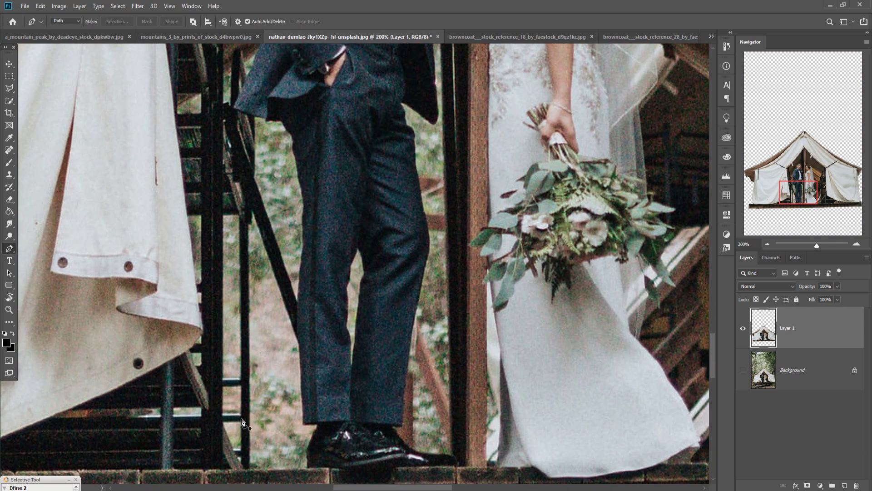
{"action": "key", "text": "ctrl+minus"}
{"action": "key", "text": "ctrl+minus"}
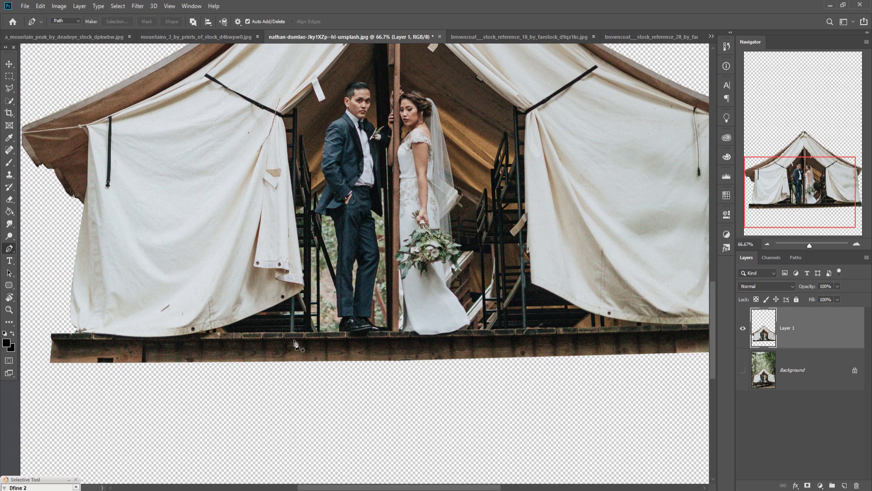
{"action": "left_click", "coordinate": [197, 332]}
{"action": "left_click", "coordinate": [241, 321]}
{"action": "left_click", "coordinate": [274, 304]}
{"action": "left_click", "coordinate": [304, 281]}
{"action": "left_click_drag", "start_coordinate": [291, 136], "coordinate": [302, 232]}
{"action": "left_click", "coordinate": [402, 80]}
{"action": "left_click", "coordinate": [208, 427]}
Step: Convert the path around the tent's front opening into a selection, delete everything inside it from Layer 1, and deselect
{"action": "right_click", "coordinate": [427, 77]}
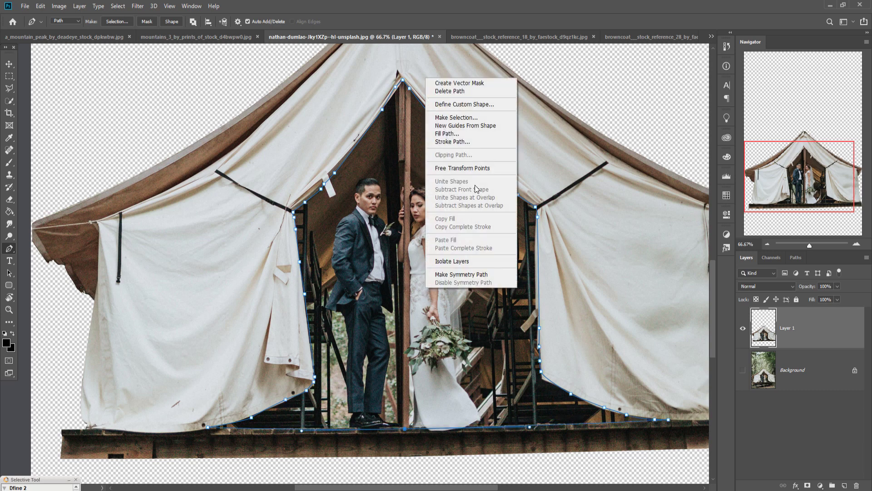
{"action": "left_click", "coordinate": [462, 121]}
{"action": "left_click", "coordinate": [480, 146]}
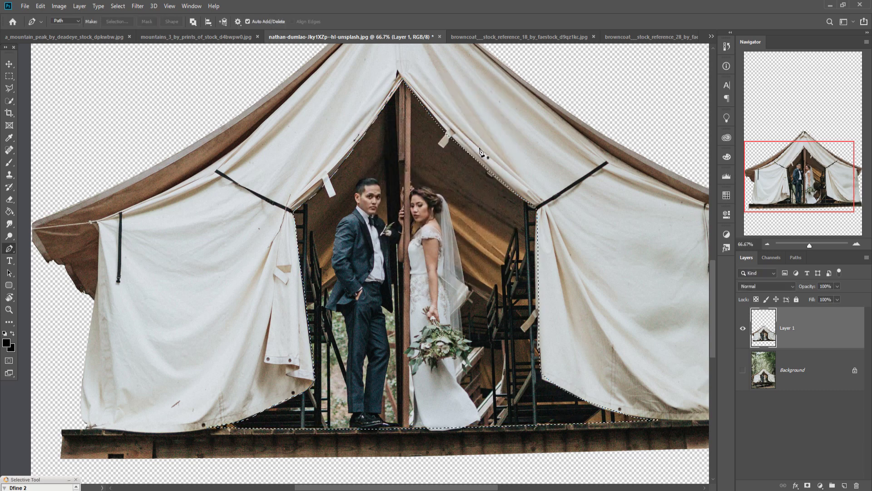
{"action": "key", "text": "Delete"}
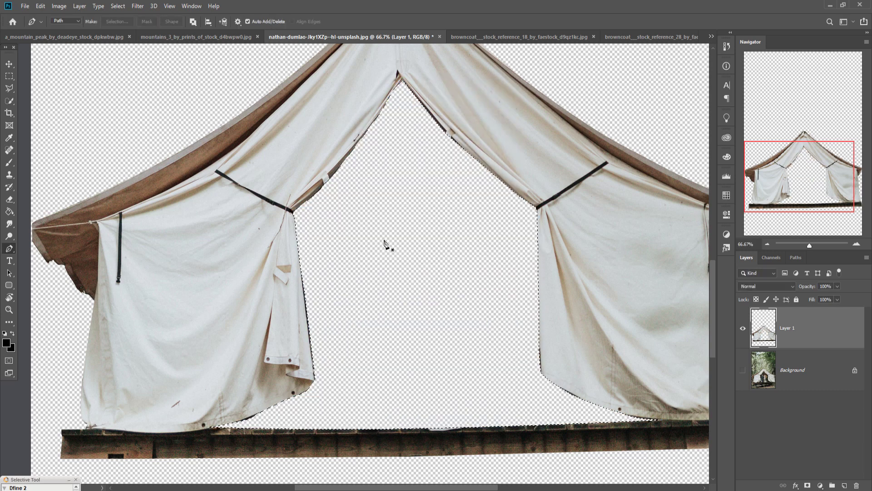
{"action": "left_click", "coordinate": [7, 67]}
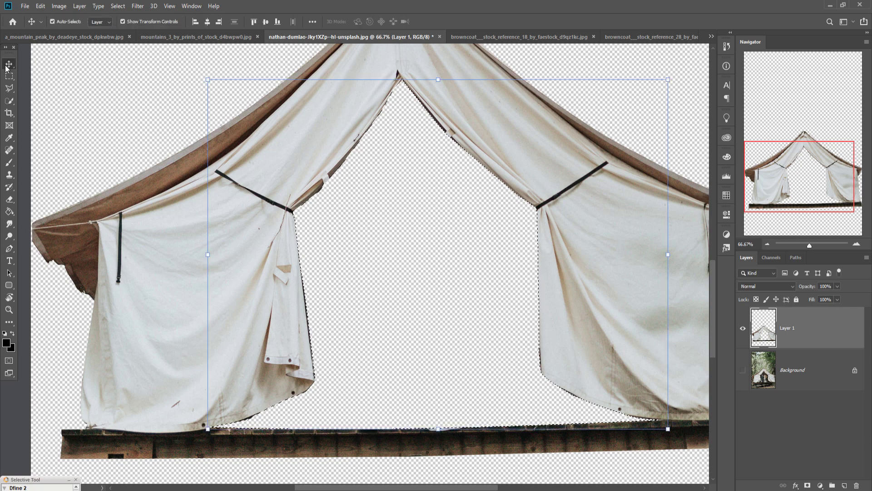
{"action": "left_click", "coordinate": [117, 6]}
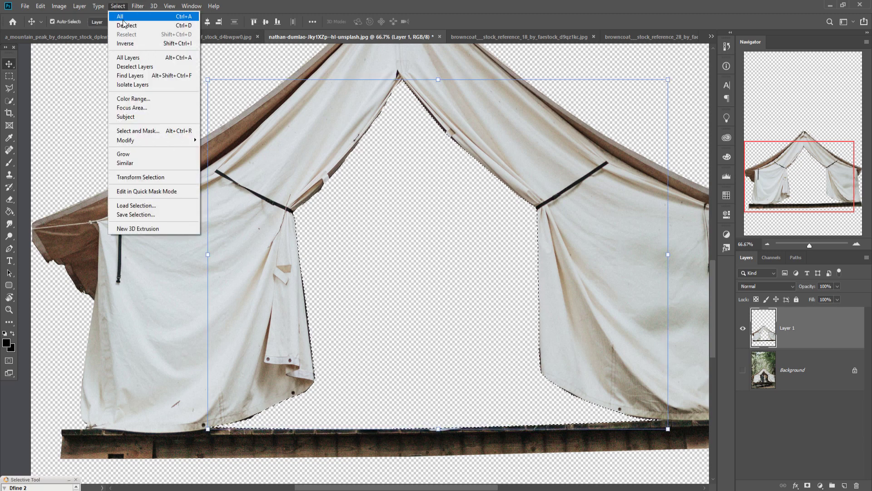
{"action": "left_click", "coordinate": [123, 25]}
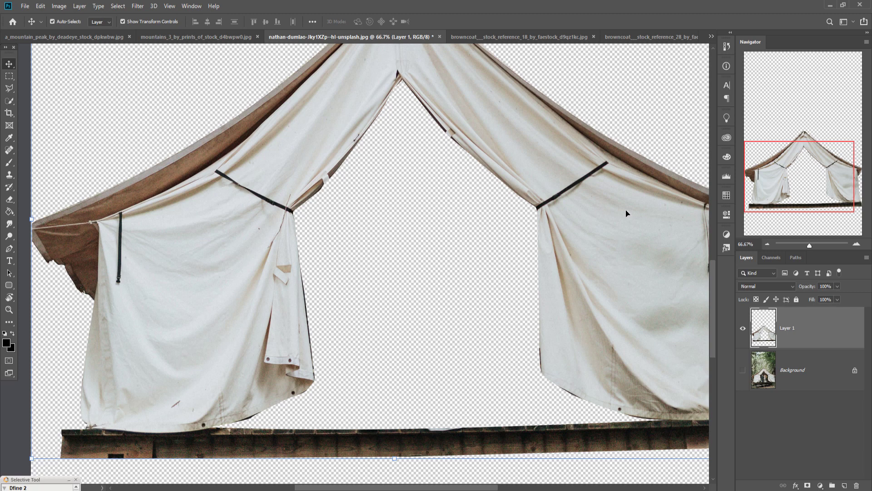
Step: Copy the cut-out tent layer into the Untitled-1 composite and minimize the tent photo's window
{"action": "key", "text": "ctrl+minus"}
{"action": "key", "text": "ctrl+minus"}
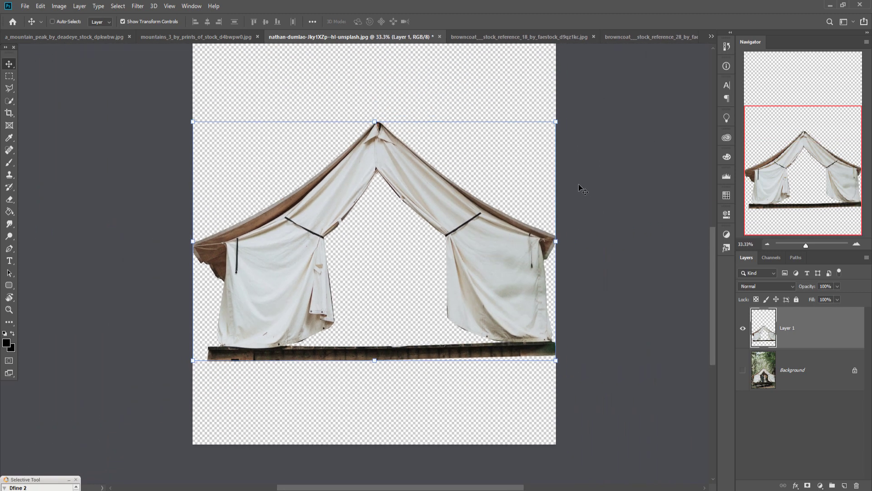
{"action": "key", "text": "ctrl+minus"}
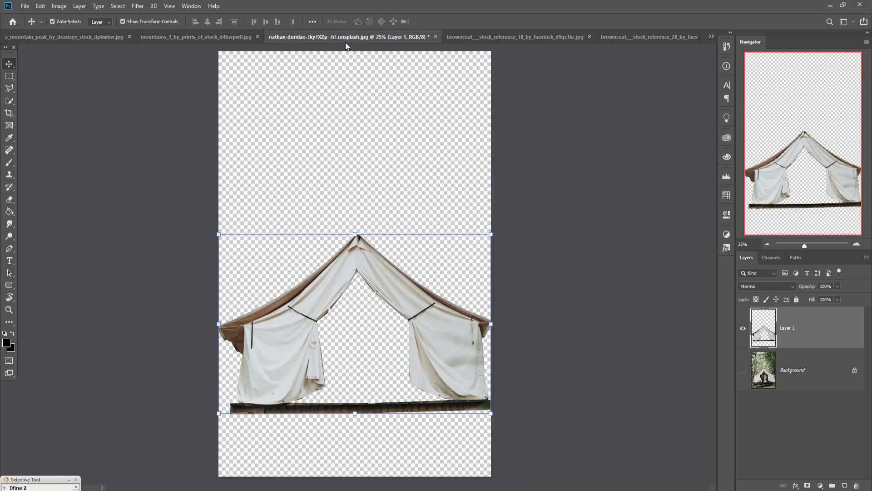
{"action": "left_click_drag", "start_coordinate": [346, 44], "coordinate": [347, 48]}
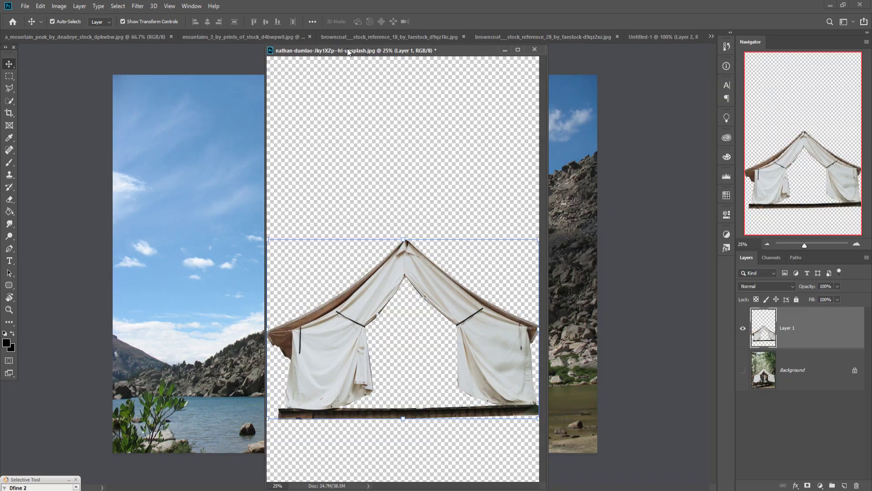
{"action": "left_click", "coordinate": [634, 36]}
{"action": "left_click_drag", "start_coordinate": [404, 314], "coordinate": [232, 205]}
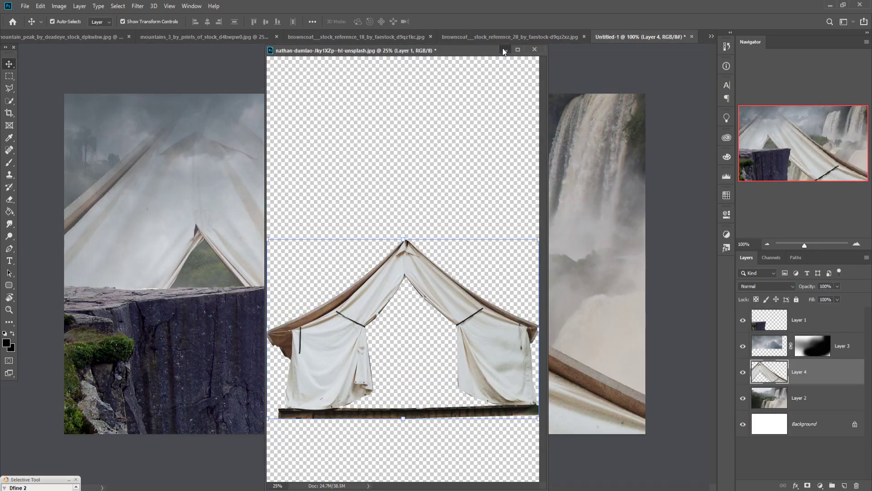
{"action": "left_click", "coordinate": [505, 50]}
Step: Scale the tent down to about 15% and place it on the flat top of the cliff
{"action": "left_click_drag", "start_coordinate": [198, 92], "coordinate": [279, 369]}
{"action": "left_click_drag", "start_coordinate": [300, 383], "coordinate": [141, 205]}
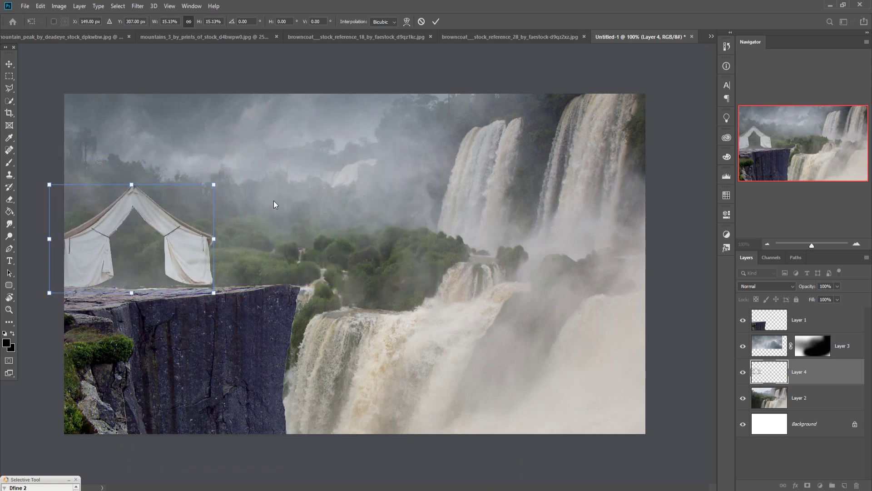
{"action": "left_click", "coordinate": [437, 22]}
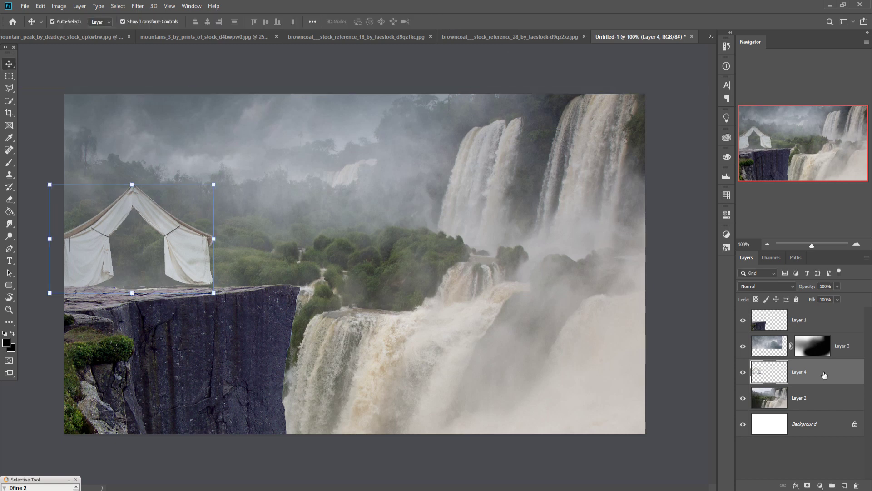
Step: Reorder the tent layer to sit between Layer 1 and Layer 3, and scale the tent to about 97%
{"action": "left_click_drag", "start_coordinate": [824, 375], "coordinate": [826, 406]}
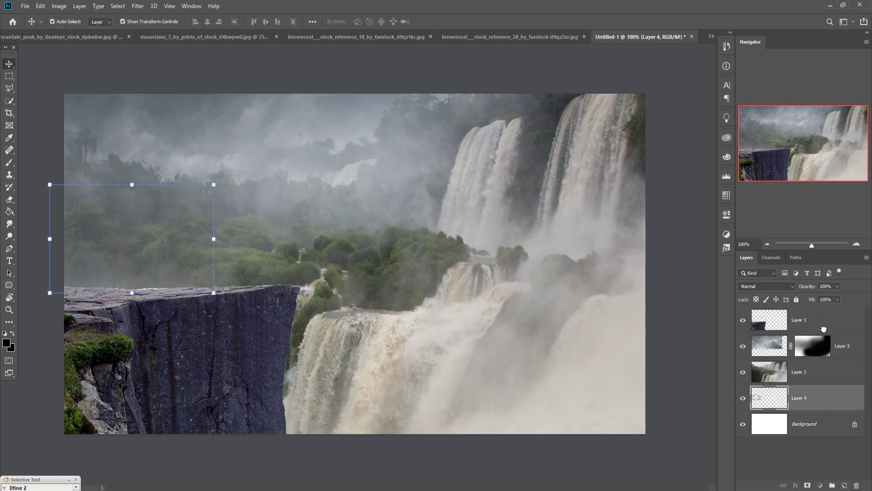
{"action": "left_click_drag", "start_coordinate": [824, 329], "coordinate": [824, 332]}
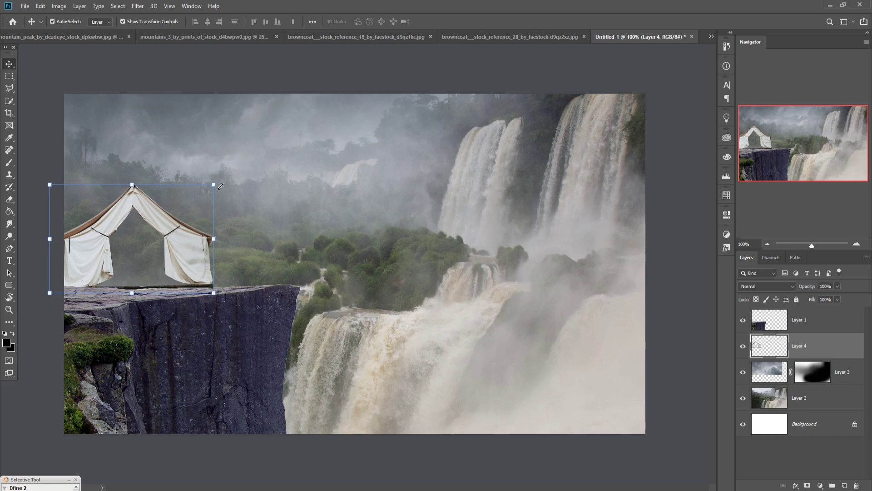
{"action": "left_click_drag", "start_coordinate": [221, 187], "coordinate": [209, 187]}
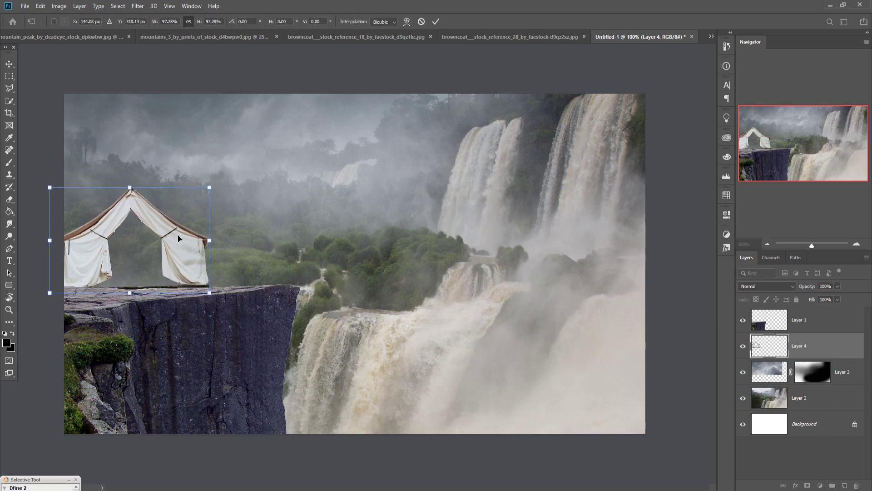
{"action": "left_click", "coordinate": [436, 22]}
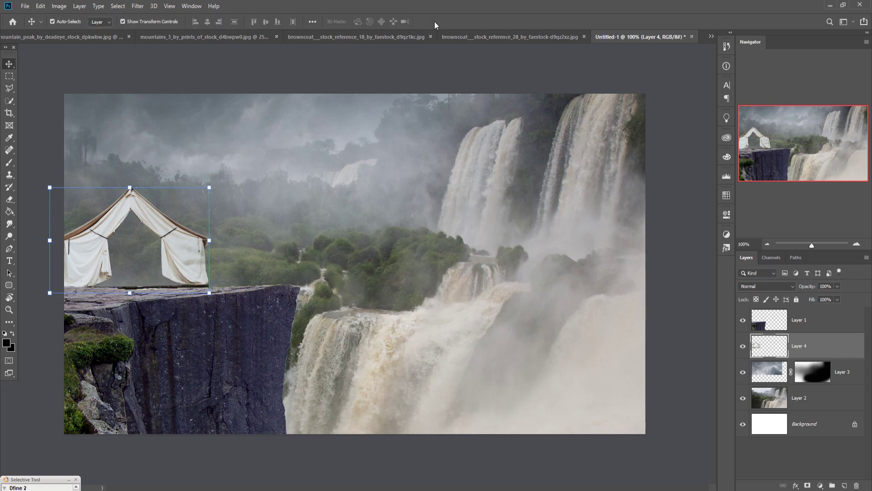
{"action": "left_click_drag", "start_coordinate": [178, 271], "coordinate": [176, 274]}
{"action": "left_click", "coordinate": [185, 271]}
Step: Create a new layer between the tent layer and Layer 3 for brush painting
{"action": "left_click", "coordinate": [9, 163]}
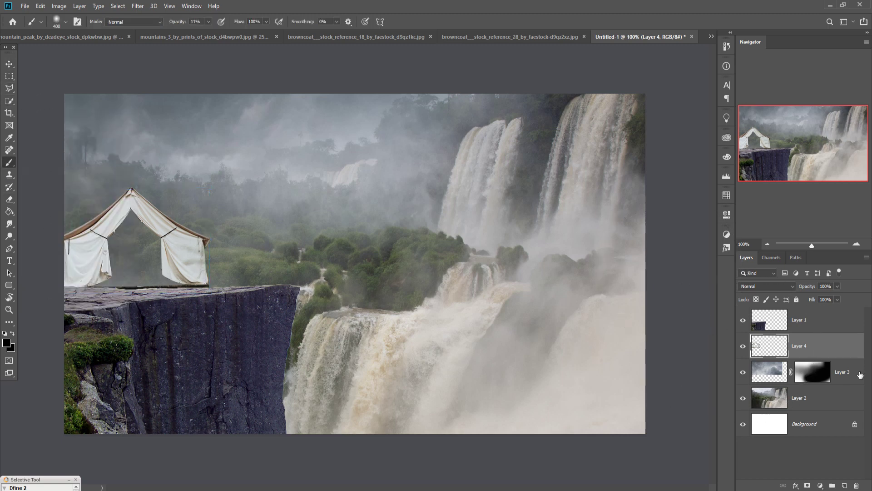
{"action": "left_click", "coordinate": [852, 374]}
{"action": "left_click", "coordinate": [844, 485]}
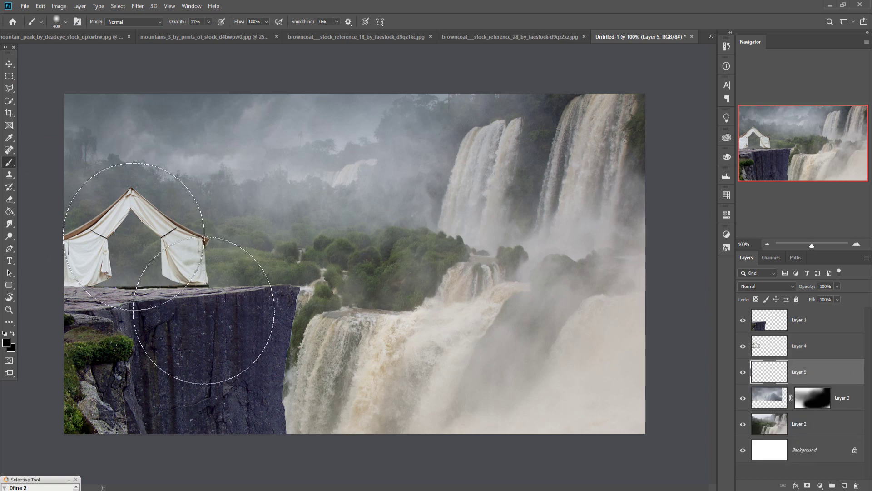
Step: Fill the tent's front opening with black using a 100 px brush at 100% opacity
{"action": "key", "text": "bracketleft"}
{"action": "key", "text": "bracketleft"}
{"action": "key", "text": "bracketleft"}
{"action": "key", "text": "bracketleft"}
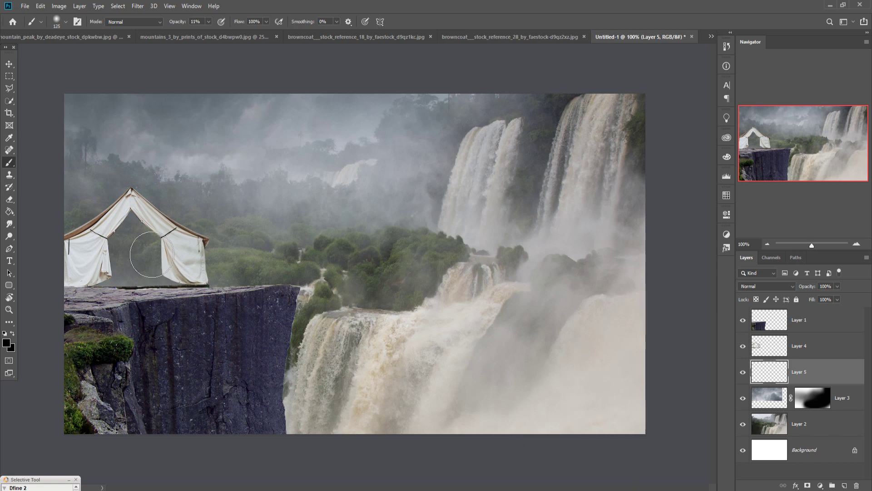
{"action": "key", "text": "bracketleft"}
{"action": "left_click", "coordinate": [209, 22]}
{"action": "mouse_move", "coordinate": [145, 243]}
{"action": "left_mouse_down"}
{"action": "mouse_move", "coordinate": [108, 292]}
{"action": "mouse_move", "coordinate": [195, 293]}
{"action": "mouse_move", "coordinate": [184, 293]}
{"action": "mouse_move", "coordinate": [192, 290]}
{"action": "mouse_move", "coordinate": [150, 250]}
{"action": "mouse_move", "coordinate": [177, 275]}
{"action": "mouse_move", "coordinate": [142, 275]}
{"action": "mouse_move", "coordinate": [185, 288]}
{"action": "left_mouse_up"}
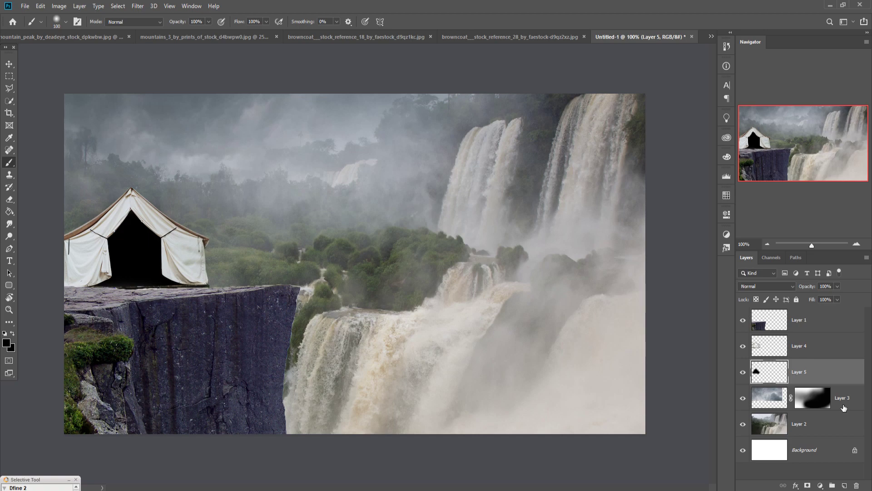
Step: Merge the black interior layer with the tent layer
{"action": "left_click", "coordinate": [820, 354], "text": "shift"}
{"action": "right_click", "coordinate": [819, 345]}
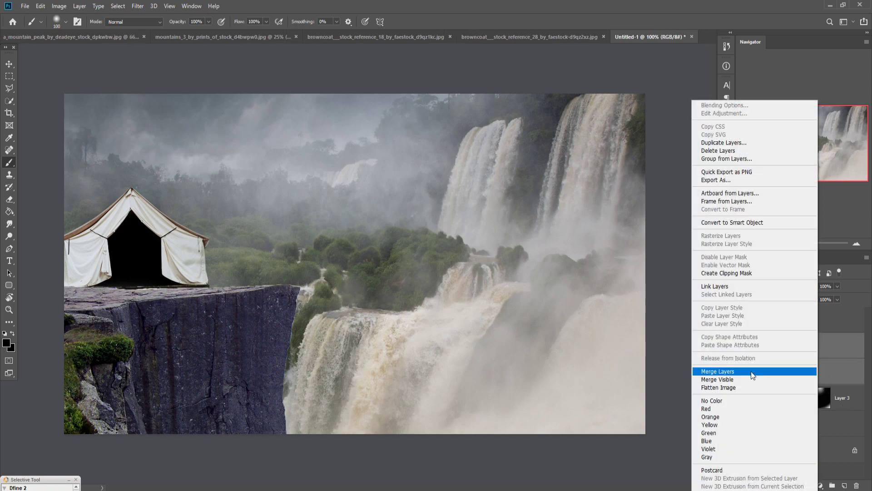
{"action": "left_click", "coordinate": [751, 372]}
Step: Rotate the merged tent by about 1.9 degrees so that its base follows the cliff's top edge
{"action": "left_click", "coordinate": [9, 64]}
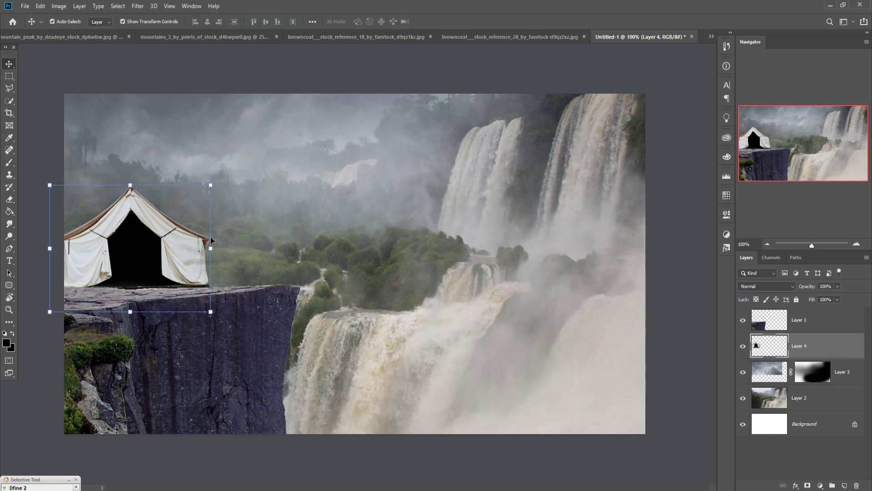
{"action": "left_click_drag", "start_coordinate": [223, 177], "coordinate": [226, 181]}
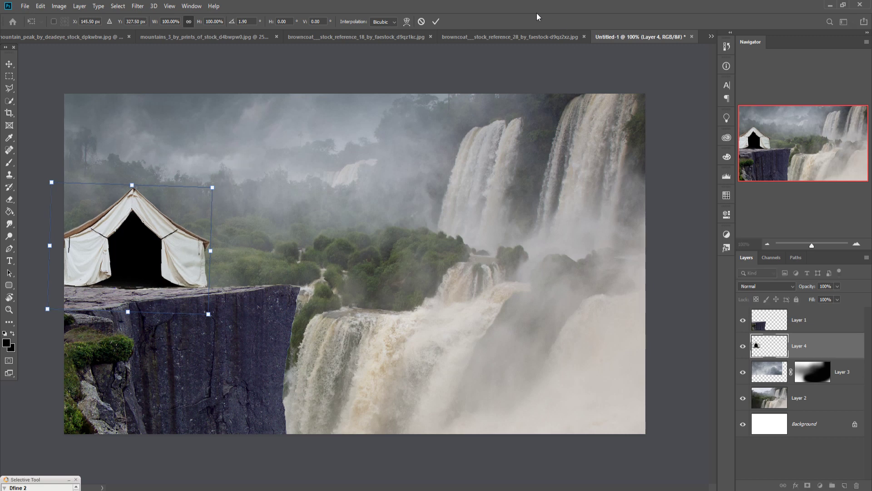
{"action": "left_click", "coordinate": [437, 21]}
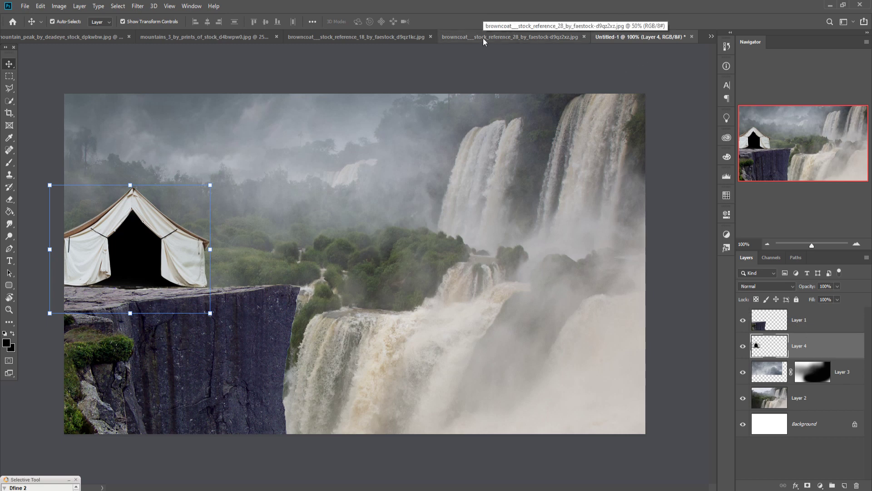
Step: Compare the two stock photos of the woman with a lantern and close the stock_reference_28 photo
{"action": "left_click", "coordinate": [370, 37]}
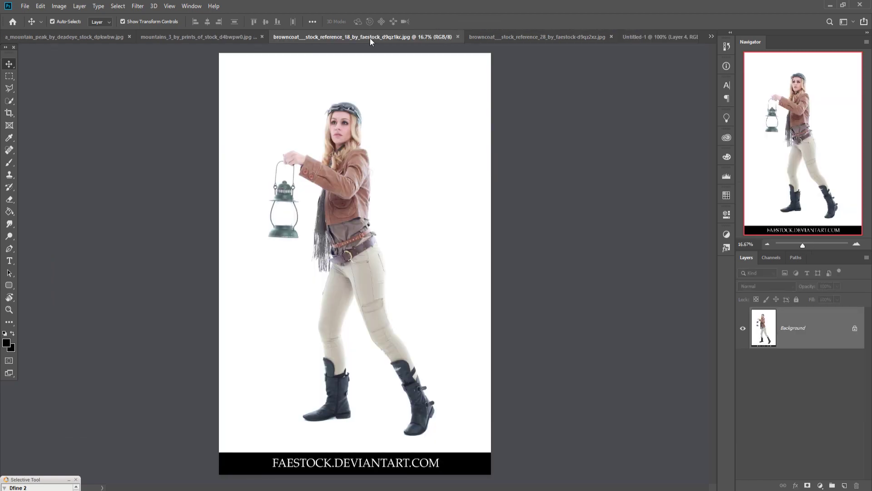
{"action": "left_click", "coordinate": [490, 39]}
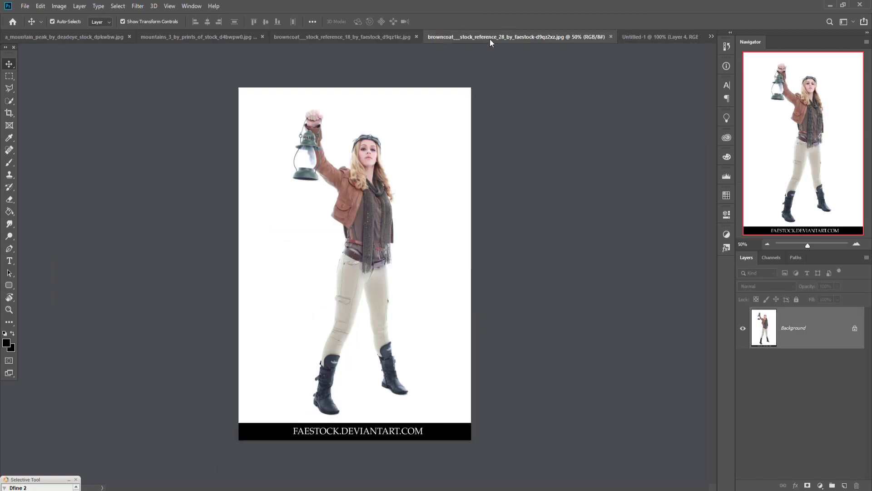
{"action": "left_click", "coordinate": [373, 36]}
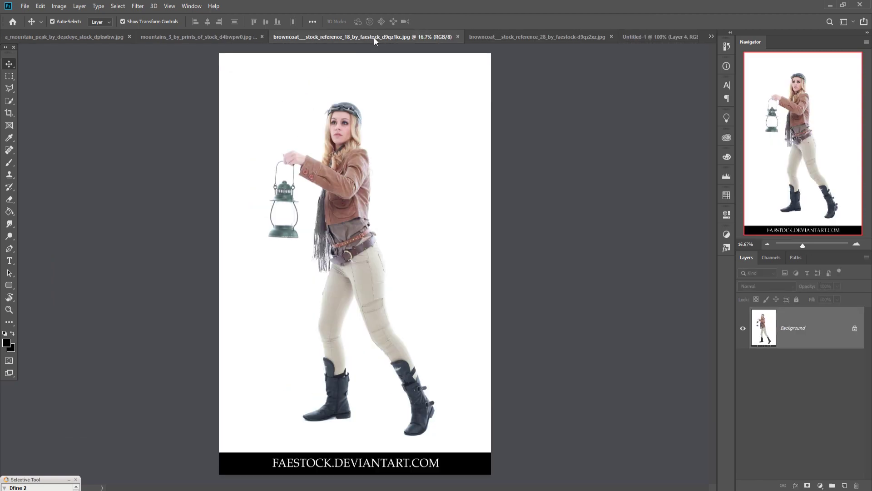
{"action": "left_click", "coordinate": [612, 36]}
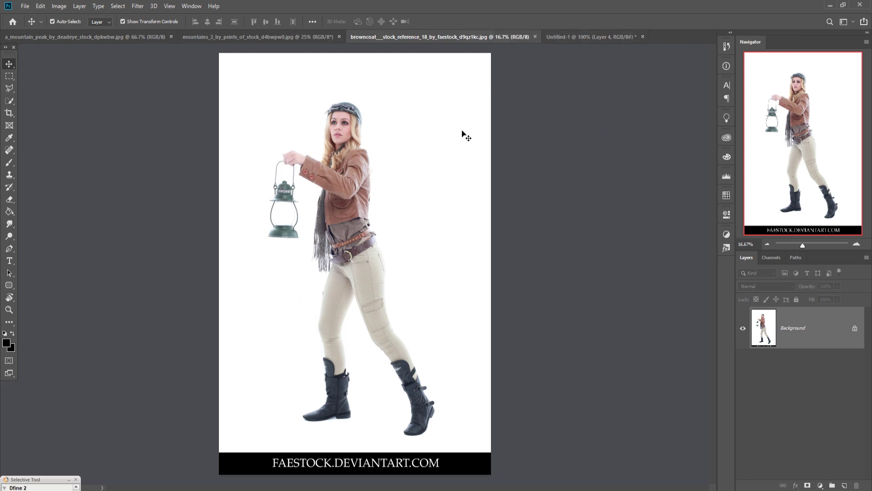
Step: Start a Pen tool path at the woman's crotch and trace the inner edge of the leg on the image's left down to its boot
{"action": "left_click", "coordinate": [10, 249]}
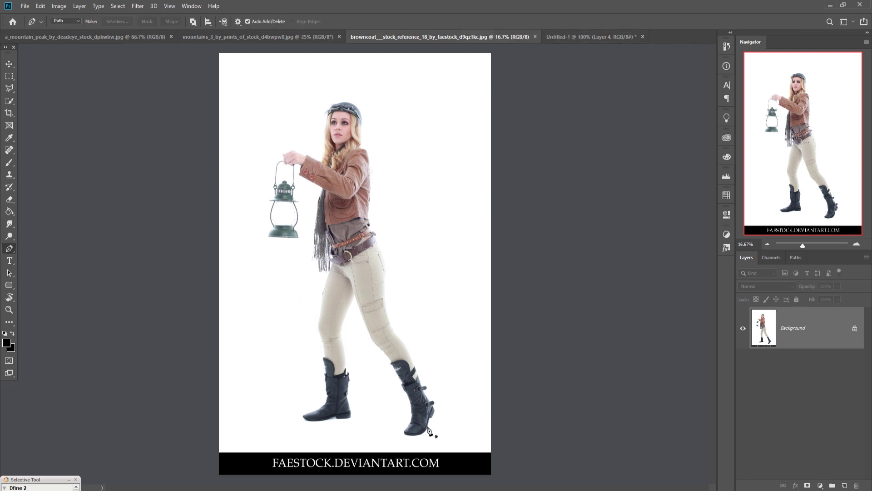
{"action": "key", "text": "ctrl+plus"}
{"action": "key", "text": "ctrl+plus"}
{"action": "key", "text": "ctrl+plus"}
{"action": "key", "text": "ctrl+plus"}
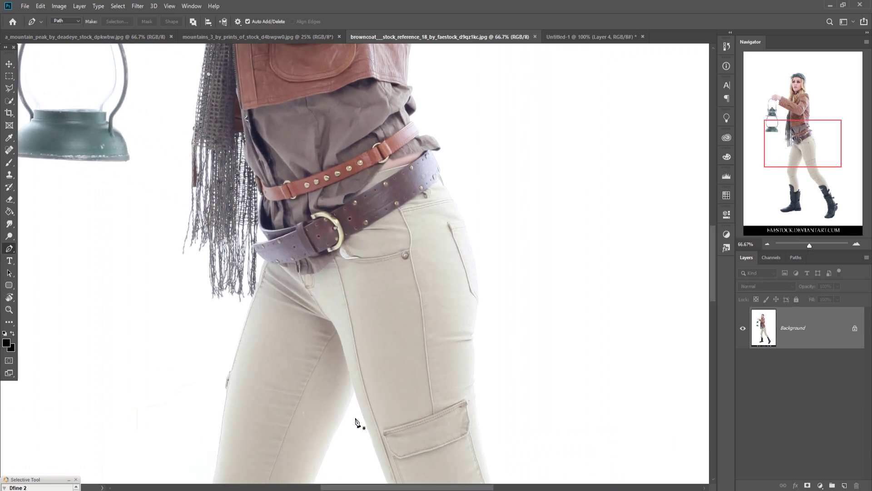
{"action": "key", "text": "ctrl+plus"}
{"action": "left_click_drag", "start_coordinate": [398, 414], "coordinate": [459, 172]}
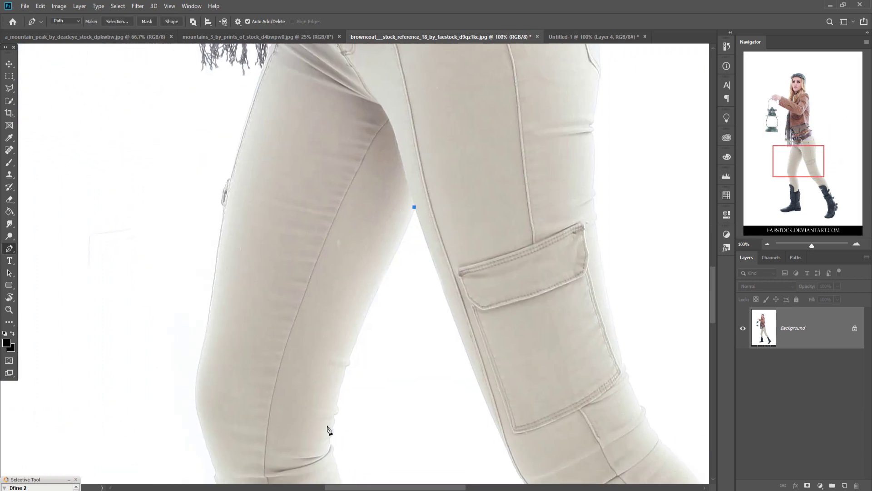
{"action": "left_click_drag", "start_coordinate": [335, 408], "coordinate": [329, 427]}
{"action": "left_click_drag", "start_coordinate": [333, 411], "coordinate": [344, 280]}
{"action": "left_click_drag", "start_coordinate": [370, 448], "coordinate": [340, 131]}
Step: Continue the path down the back edge of the left-hand boot, around its straps, to the top of the heel
{"action": "left_click", "coordinate": [341, 131]}
{"action": "left_click", "coordinate": [338, 200]}
{"action": "left_click", "coordinate": [345, 217]}
{"action": "left_click", "coordinate": [341, 237]}
{"action": "left_click", "coordinate": [358, 299]}
{"action": "left_click", "coordinate": [354, 319]}
{"action": "left_click_drag", "start_coordinate": [371, 457], "coordinate": [350, 238]}
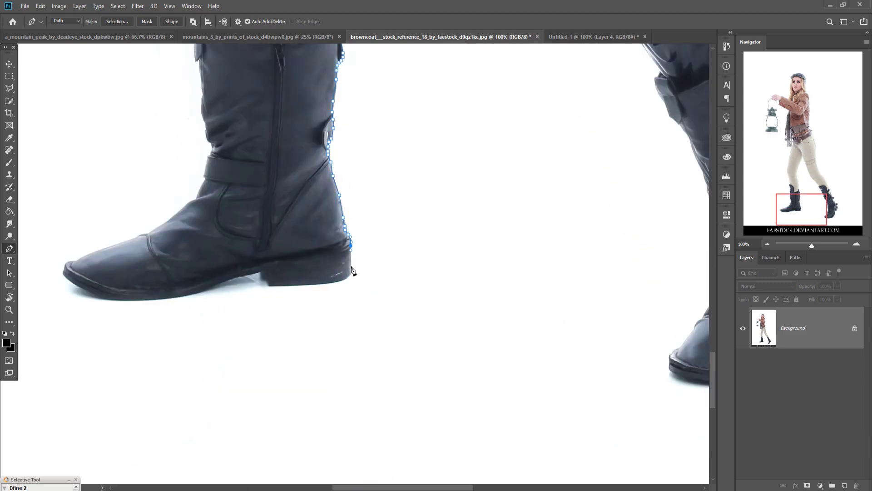
Step: Trace around the left-hand boot's heel, sole and toe, and up its front edge to the upper flap
{"action": "left_click", "coordinate": [318, 285]}
{"action": "left_click", "coordinate": [269, 286]}
{"action": "left_click_drag", "start_coordinate": [139, 300], "coordinate": [107, 301]}
{"action": "left_click", "coordinate": [67, 278]}
{"action": "left_click", "coordinate": [142, 234]}
{"action": "left_click", "coordinate": [203, 96]}
{"action": "left_click_drag", "start_coordinate": [205, 86], "coordinate": [213, 406]}
{"action": "left_click", "coordinate": [200, 284]}
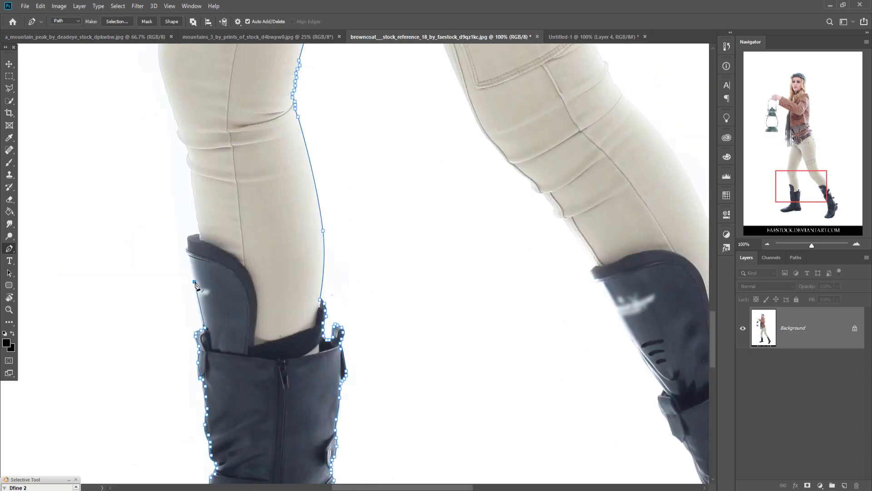
Step: Continue the path up the outer edge of the left-hand trouser leg, around the belt end and along the shirt's edge
{"action": "left_click", "coordinate": [189, 159]}
{"action": "left_click_drag", "start_coordinate": [195, 150], "coordinate": [248, 477]}
{"action": "left_click", "coordinate": [216, 400]}
{"action": "left_click", "coordinate": [248, 193]}
{"action": "left_click_drag", "start_coordinate": [282, 94], "coordinate": [259, 257]}
{"action": "left_click", "coordinate": [271, 206]}
{"action": "left_click", "coordinate": [278, 152]}
{"action": "left_click", "coordinate": [273, 75]}
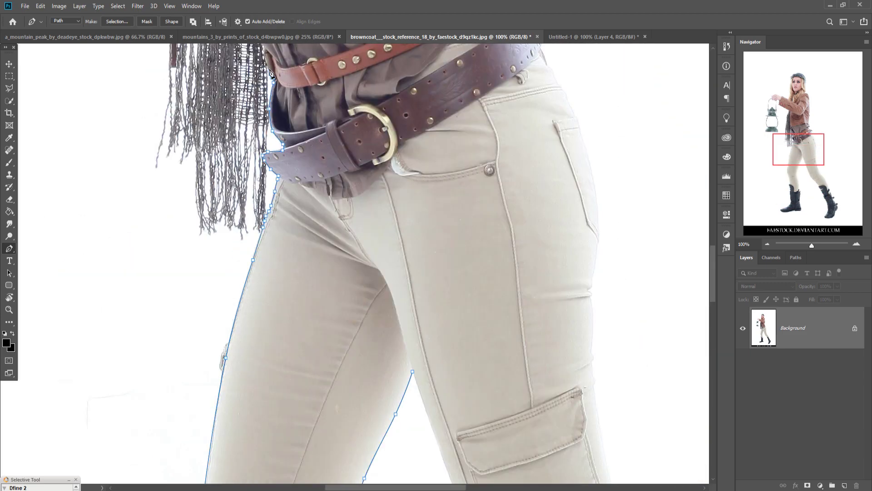
Step: Trace up the scarf's edge and along the underside of the extended jacket sleeve to the corner of the cuff
{"action": "left_click_drag", "start_coordinate": [268, 64], "coordinate": [311, 305]}
{"action": "left_click", "coordinate": [284, 233]}
{"action": "left_click_drag", "start_coordinate": [268, 130], "coordinate": [302, 266]}
{"action": "left_click", "coordinate": [285, 132]}
{"action": "left_click", "coordinate": [233, 153]}
{"action": "left_click_drag", "start_coordinate": [255, 100], "coordinate": [295, 178]}
Step: Continue the path around the sleeve cuff and along the underside of the wrist to where the lantern handle meets the hand
{"action": "left_click", "coordinate": [237, 142]}
{"action": "left_click", "coordinate": [237, 125]}
{"action": "left_click", "coordinate": [293, 178]}
{"action": "left_click", "coordinate": [284, 171]}
{"action": "left_click", "coordinate": [276, 168]}
{"action": "left_click", "coordinate": [265, 166]}
{"action": "left_click", "coordinate": [250, 179]}
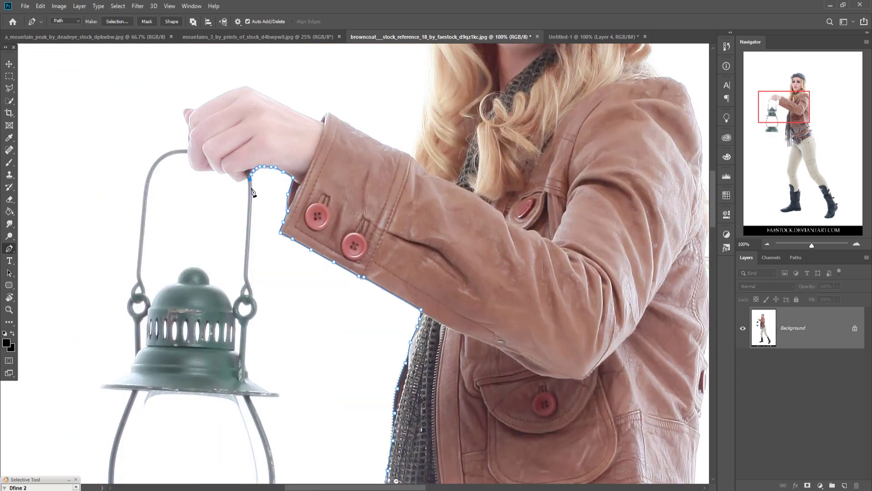
Step: Trace down the inner side of the lantern handle, around its ring and cap rim, and down the frame to the base
{"action": "left_click", "coordinate": [244, 239]}
{"action": "left_click", "coordinate": [255, 262]}
{"action": "left_click", "coordinate": [278, 272]}
{"action": "left_click_drag", "start_coordinate": [251, 364], "coordinate": [276, 397]}
{"action": "left_click", "coordinate": [249, 273]}
{"action": "left_click_drag", "start_coordinate": [256, 440], "coordinate": [266, 340]}
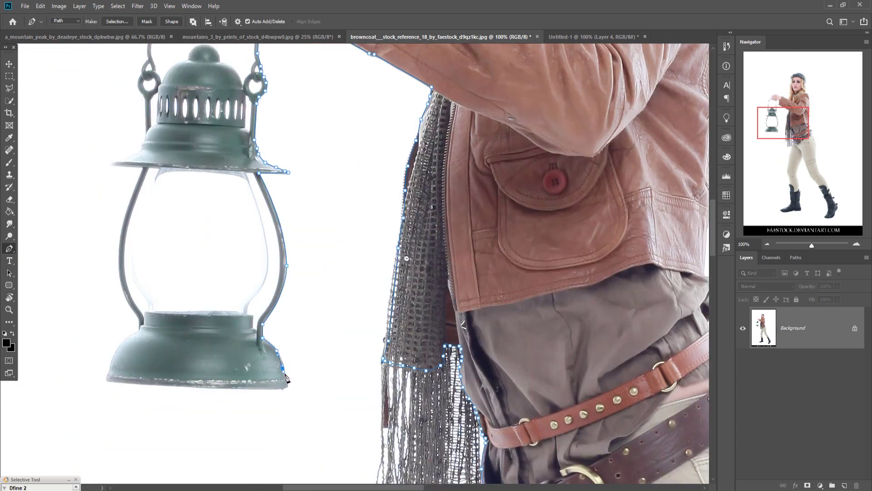
Step: Continue the path around the lantern's base and up its outer frame, rim and ring to the handle
{"action": "left_click", "coordinate": [106, 375]}
{"action": "left_click", "coordinate": [110, 359]}
{"action": "left_click", "coordinate": [140, 326]}
{"action": "left_click", "coordinate": [123, 219]}
{"action": "left_click", "coordinate": [143, 166]}
{"action": "left_click", "coordinate": [145, 100]}
{"action": "left_click_drag", "start_coordinate": [149, 55], "coordinate": [181, 305]}
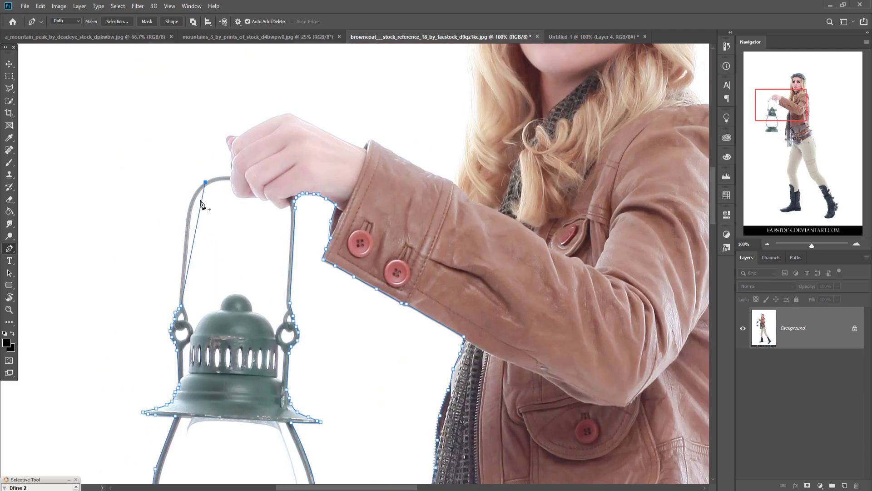
Step: Trace over the handle, the hand and the sleeve's upper edge, and up the front of the hair to the goggle strap
{"action": "left_click", "coordinate": [205, 181]}
{"action": "left_click", "coordinate": [231, 169]}
{"action": "left_click", "coordinate": [229, 135]}
{"action": "left_click", "coordinate": [289, 113]}
{"action": "left_click", "coordinate": [362, 148]}
{"action": "left_click", "coordinate": [456, 184]}
{"action": "left_click_drag", "start_coordinate": [468, 138], "coordinate": [448, 384]}
{"action": "left_click", "coordinate": [457, 143]}
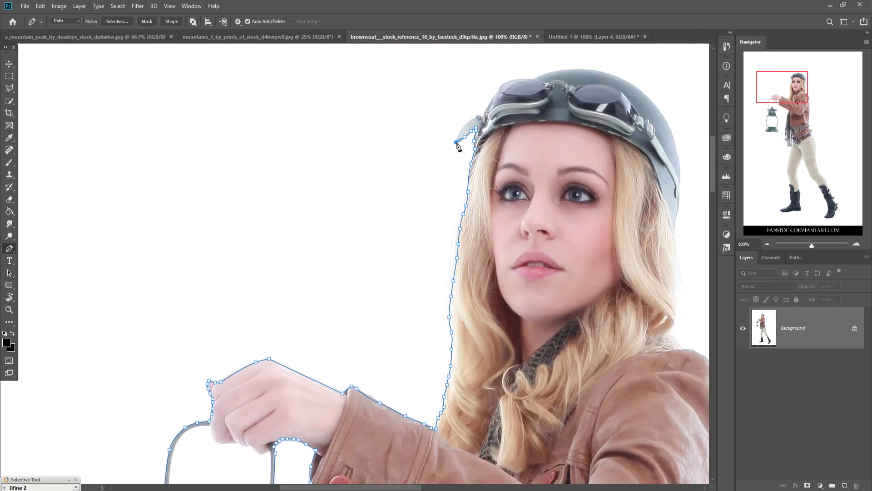
Step: Continue the path over the goggles and helmet and down the back of the hair to the shoulder
{"action": "left_click", "coordinate": [501, 87]}
{"action": "left_click", "coordinate": [534, 80]}
{"action": "left_click", "coordinate": [579, 70]}
{"action": "left_click", "coordinate": [648, 98]}
{"action": "left_click_drag", "start_coordinate": [656, 108], "coordinate": [460, 139]}
{"action": "left_click", "coordinate": [481, 182]}
{"action": "left_click", "coordinate": [490, 291]}
{"action": "left_click_drag", "start_coordinate": [495, 373], "coordinate": [348, 200]}
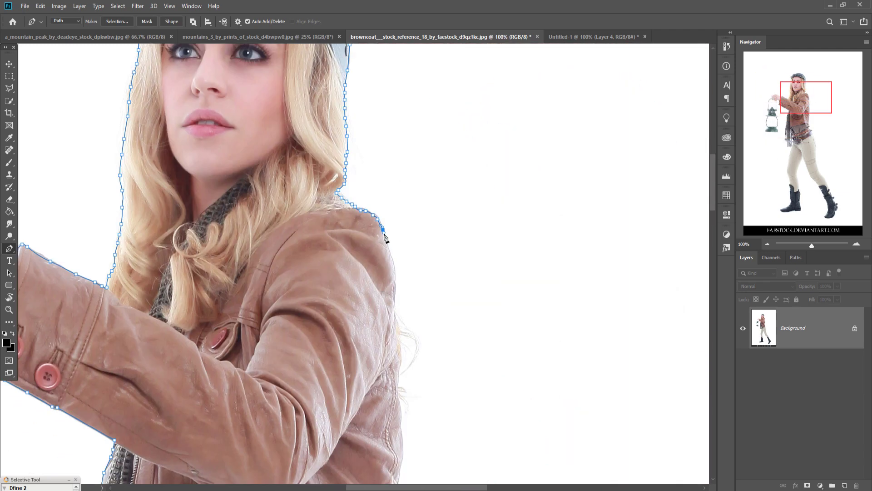
Step: Trace down the back of the jacket, past the belt and around the hip to the upper thigh
{"action": "left_click_drag", "start_coordinate": [399, 383], "coordinate": [357, 99]}
{"action": "left_click", "coordinate": [361, 188]}
{"action": "left_click", "coordinate": [353, 287]}
{"action": "left_click", "coordinate": [355, 353]}
{"action": "left_click", "coordinate": [396, 448]}
{"action": "left_click_drag", "start_coordinate": [395, 447], "coordinate": [309, 192]}
{"action": "left_click_drag", "start_coordinate": [378, 406], "coordinate": [362, 182]}
{"action": "left_click", "coordinate": [355, 259]}
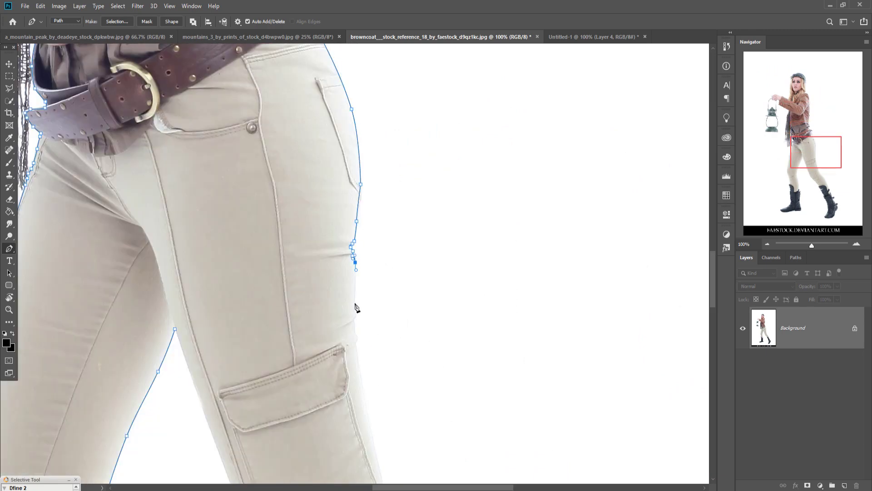
Step: Continue the path down the back of the right-hand leg and around the boot straps to the top of the heel
{"action": "left_click_drag", "start_coordinate": [358, 376], "coordinate": [293, 98]}
{"action": "left_click", "coordinate": [358, 288]}
{"action": "left_click", "coordinate": [440, 415]}
{"action": "left_click_drag", "start_coordinate": [442, 417], "coordinate": [348, 192]}
{"action": "left_click", "coordinate": [432, 390]}
{"action": "left_click_drag", "start_coordinate": [435, 444], "coordinate": [261, 151]}
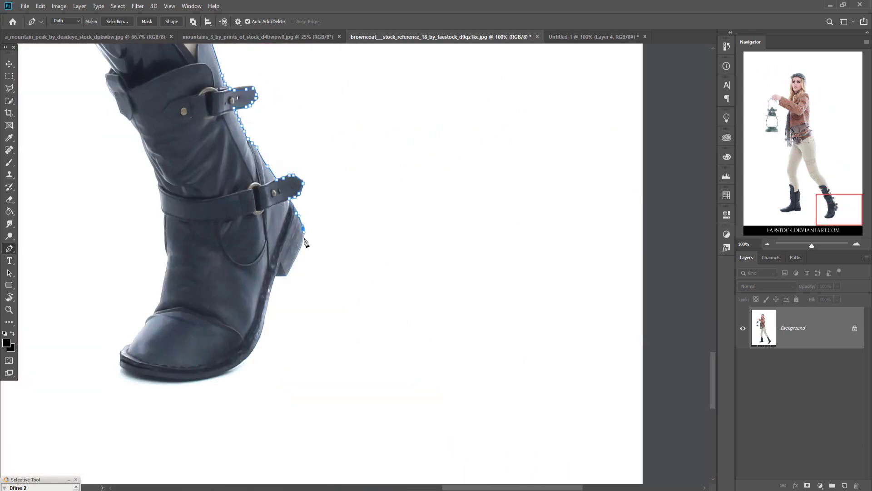
Step: Trace around the right-hand boot's heel, sole and toe, and up its front edge to the trouser leg
{"action": "left_click", "coordinate": [276, 275]}
{"action": "left_click", "coordinate": [205, 378]}
{"action": "left_click", "coordinate": [232, 340]}
{"action": "left_click_drag", "start_coordinate": [232, 340], "coordinate": [251, 354]}
{"action": "left_click", "coordinate": [172, 381]}
{"action": "left_click", "coordinate": [140, 374]}
{"action": "left_click", "coordinate": [156, 312]}
{"action": "left_click", "coordinate": [159, 184]}
{"action": "left_click_drag", "start_coordinate": [145, 132], "coordinate": [345, 450]}
{"action": "left_click", "coordinate": [203, 213]}
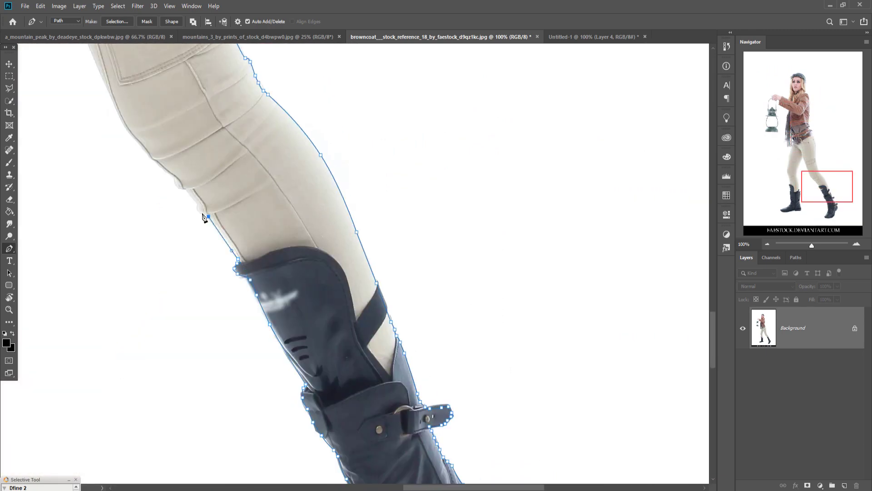
Step: Close the path along the front of the right-hand leg and convert it into a selection
{"action": "left_click_drag", "start_coordinate": [203, 214], "coordinate": [347, 410]}
{"action": "left_click", "coordinate": [171, 73]}
{"action": "key", "text": "ctrl+0"}
{"action": "right_click", "coordinate": [345, 226]}
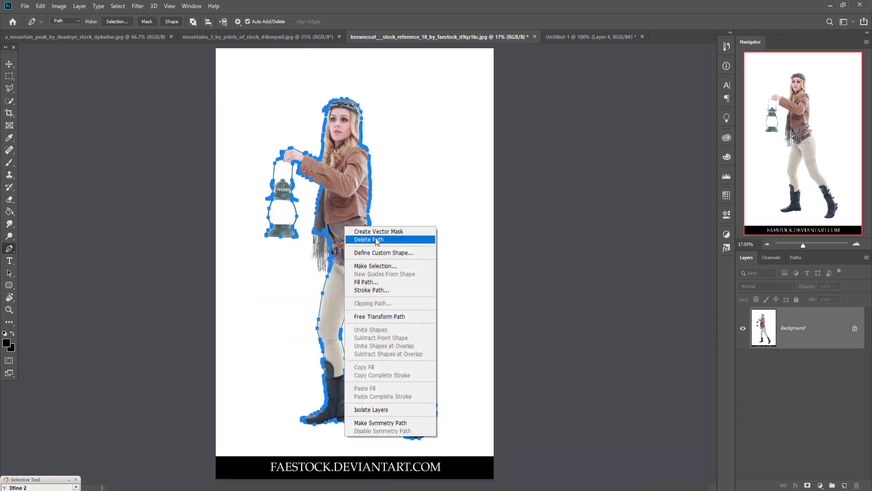
{"action": "left_click", "coordinate": [372, 267]}
{"action": "left_click", "coordinate": [479, 145]}
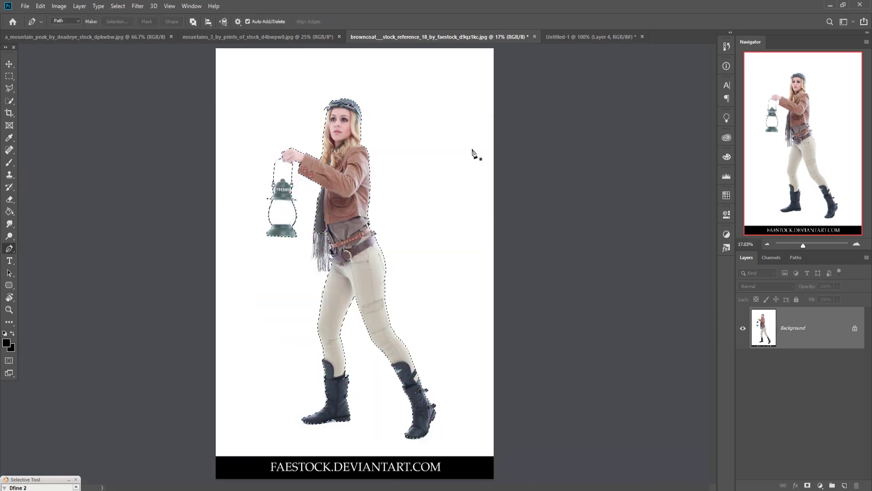
Step: Copy the selected woman into the Untitled-1 composite and place her layer above the cliff layer
{"action": "key", "text": "v"}
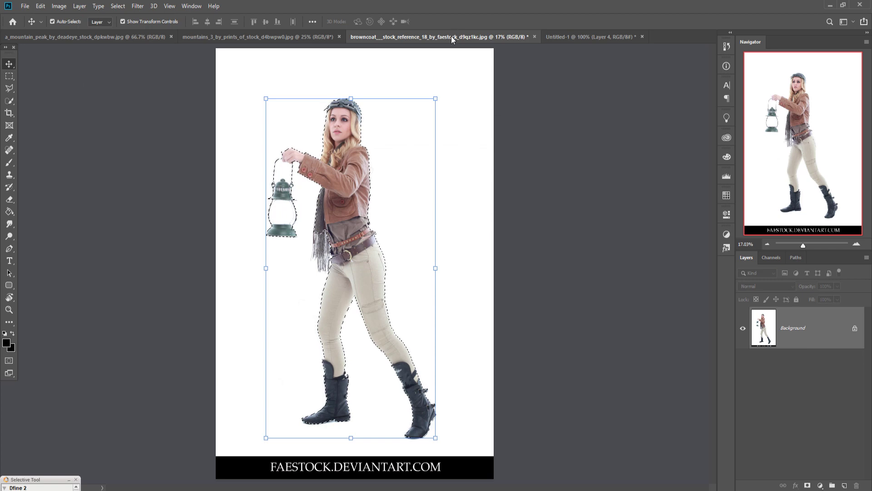
{"action": "left_click_drag", "start_coordinate": [452, 37], "coordinate": [454, 55]}
{"action": "left_click_drag", "start_coordinate": [482, 196], "coordinate": [295, 220]}
{"action": "left_click", "coordinate": [599, 55]}
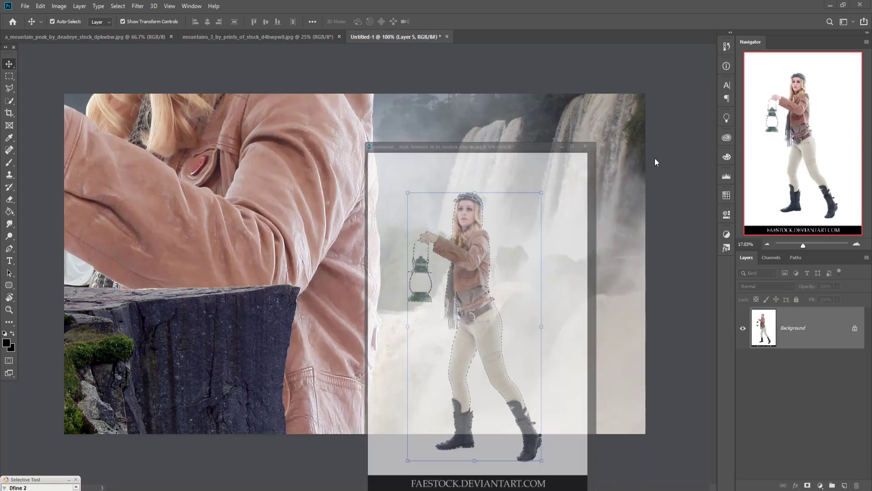
{"action": "left_click_drag", "start_coordinate": [828, 358], "coordinate": [821, 319]}
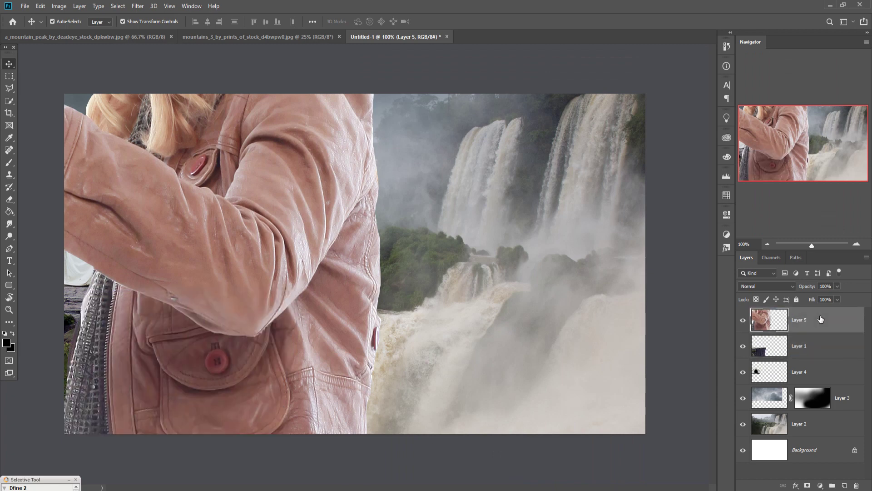
Step: Scale the woman's layer down to 8.54 % and position her beside the tent on the cliff
{"action": "scroll", "coordinate": [427, 286], "scroll_direction": "down", "scroll_amount": 10}
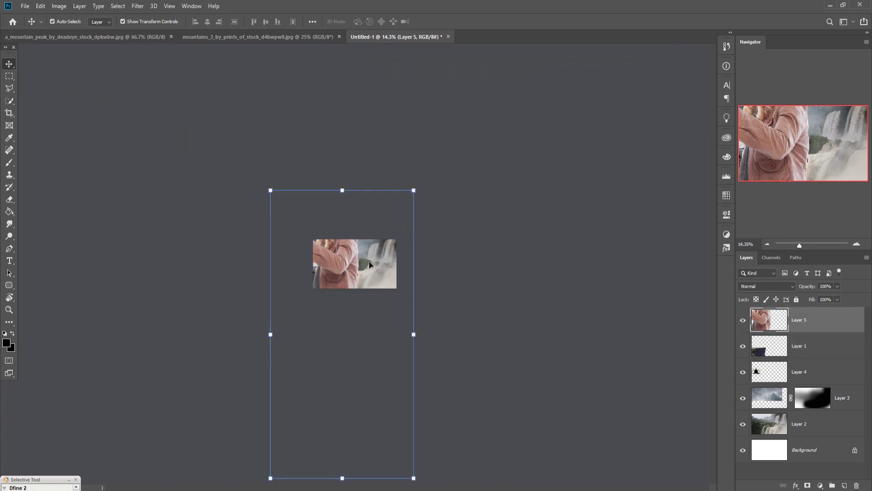
{"action": "left_click_drag", "start_coordinate": [348, 196], "coordinate": [340, 262]}
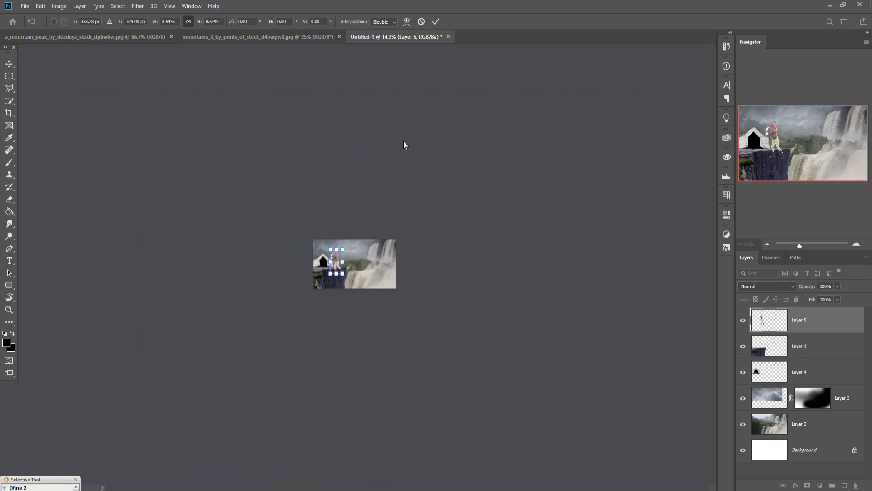
{"action": "left_click", "coordinate": [436, 20]}
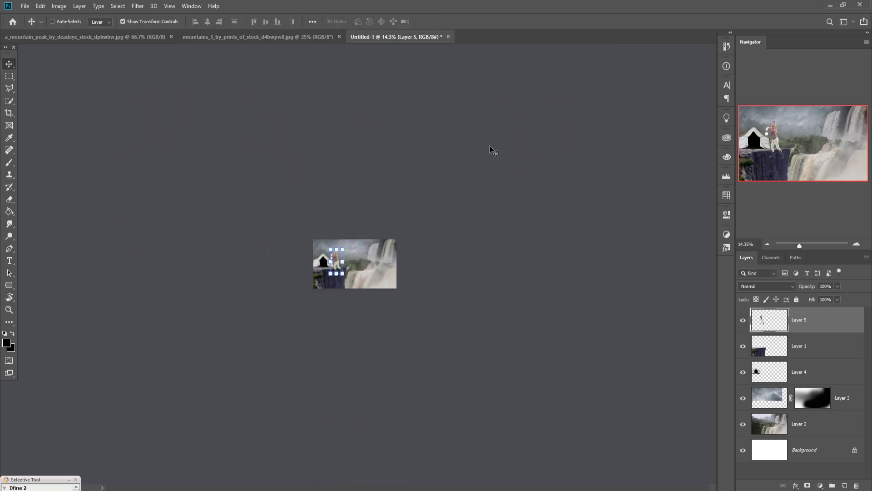
{"action": "key", "text": "ctrl+0"}
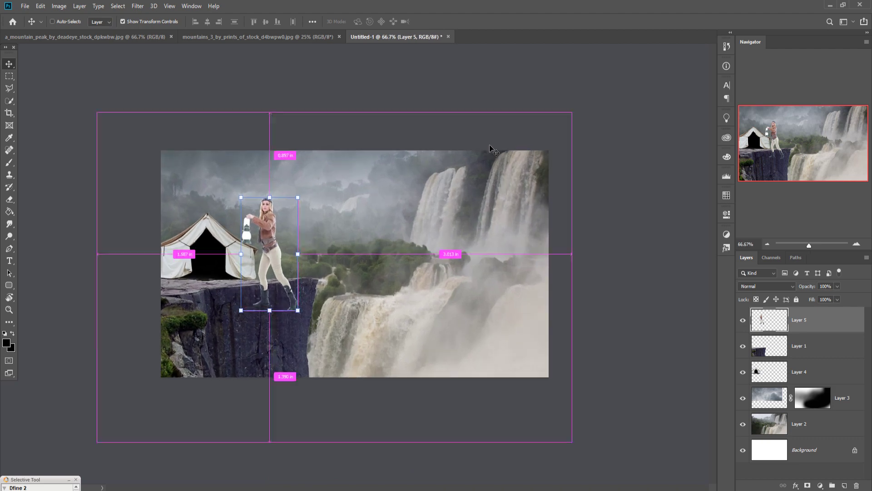
{"action": "key", "text": "ctrl+1"}
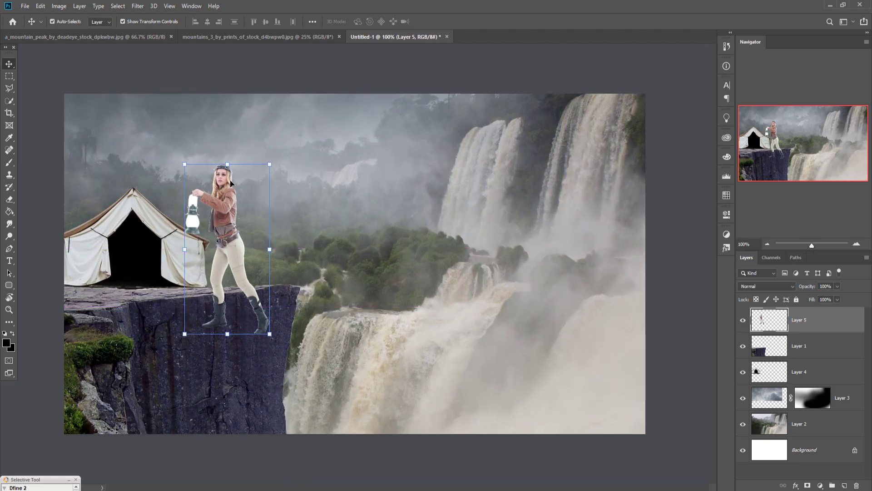
Step: Scale the woman to 47.78 % so she stands on the cliff's top, and flip her horizontally to face the waterfalls
{"action": "left_click_drag", "start_coordinate": [232, 170], "coordinate": [244, 215]}
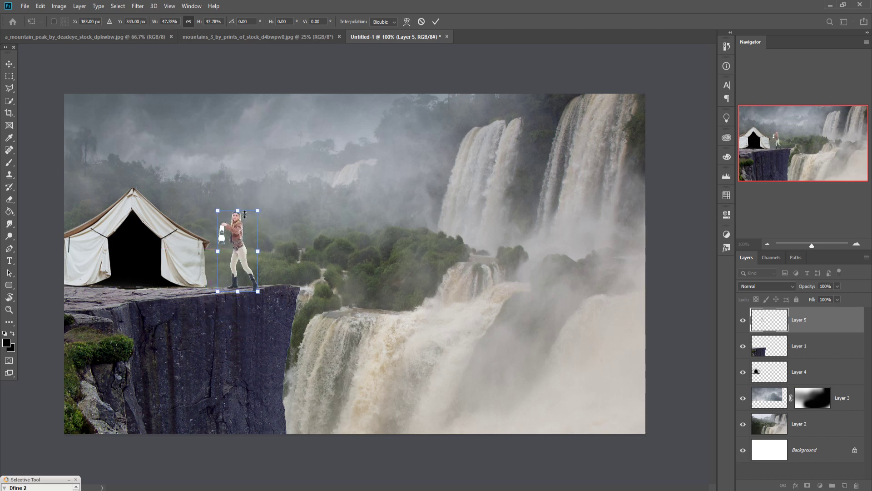
{"action": "left_click", "coordinate": [438, 21]}
{"action": "left_click", "coordinate": [41, 6]}
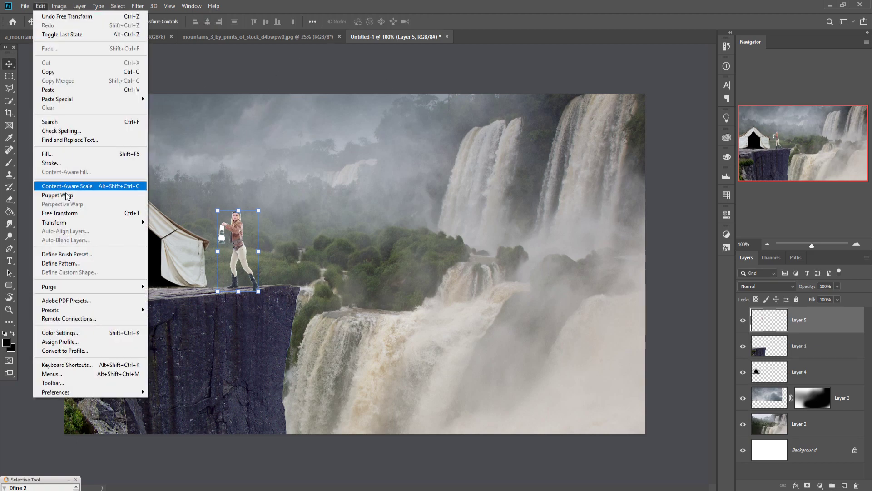
{"action": "mouse_move", "coordinate": [70, 223]}
{"action": "left_click", "coordinate": [176, 328]}
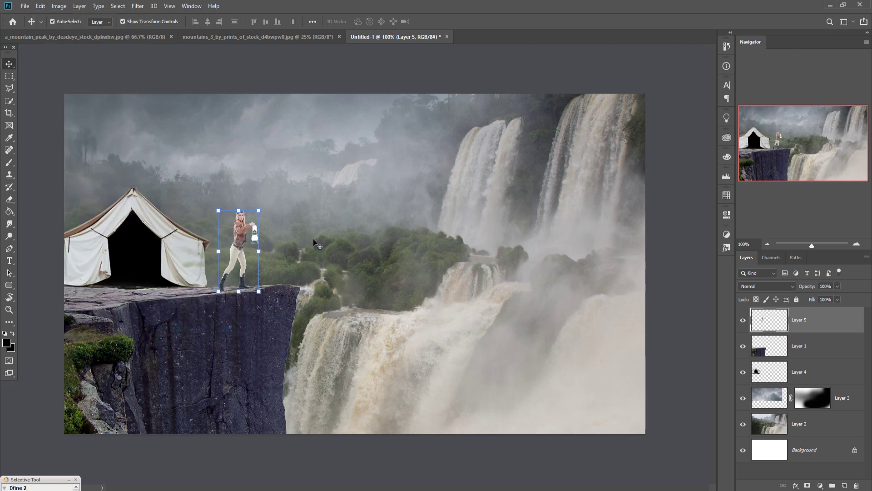
Step: Make the freehand Lasso the current lasso tool and return to the Move tool
{"action": "left_click", "coordinate": [9, 90]}
{"action": "left_click", "coordinate": [26, 90]}
{"action": "key", "text": "v"}
Step: Apply a Camera Raw filter to the woman with Highlights -100, Whites -77 and Exposure -0.40
{"action": "left_click", "coordinate": [137, 6]}
{"action": "left_click", "coordinate": [144, 62]}
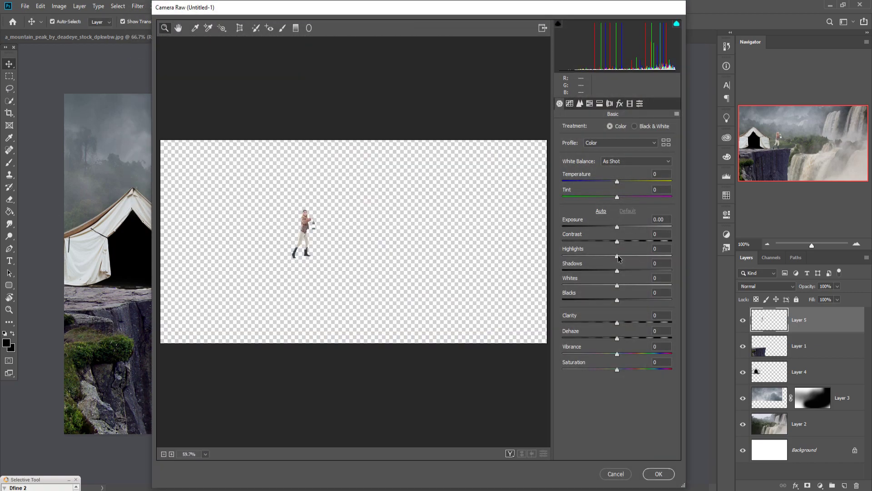
{"action": "left_click_drag", "start_coordinate": [617, 258], "coordinate": [561, 264]}
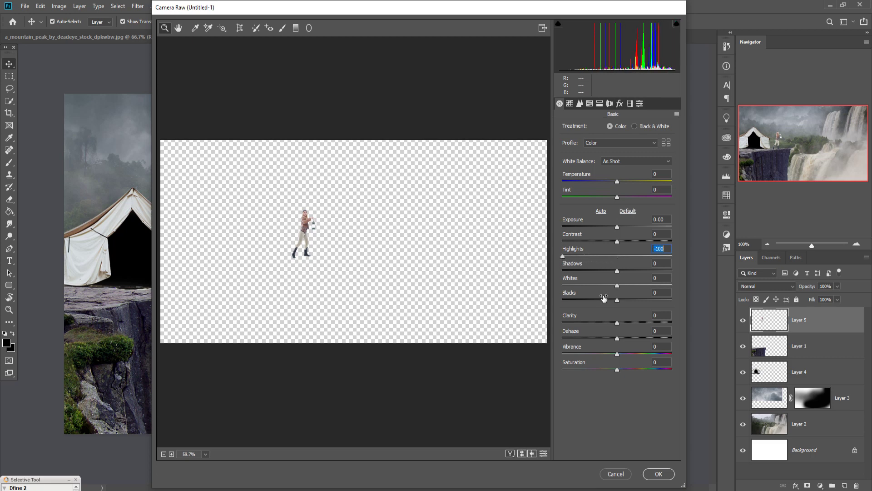
{"action": "left_click_drag", "start_coordinate": [617, 285], "coordinate": [576, 289]}
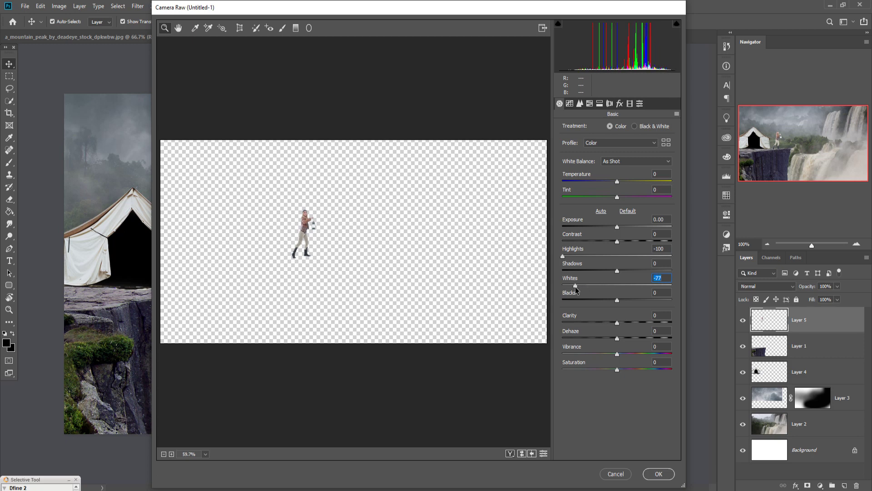
{"action": "left_click_drag", "start_coordinate": [618, 226], "coordinate": [613, 225]}
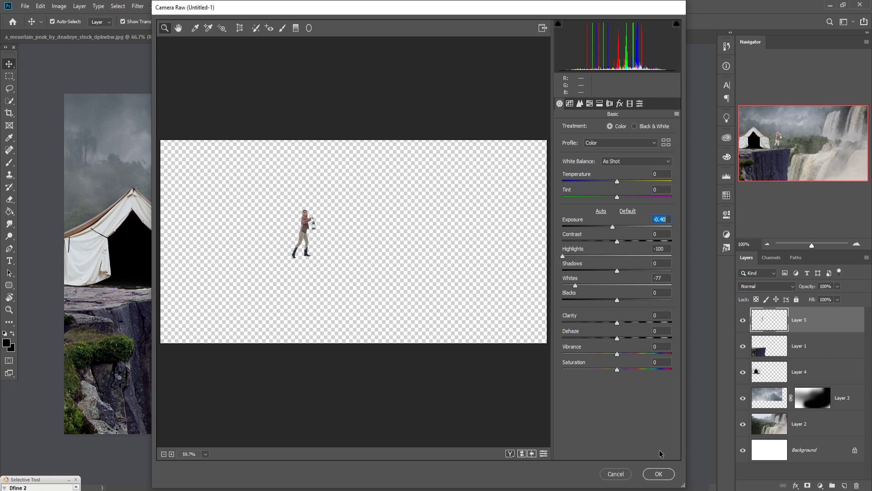
{"action": "left_click", "coordinate": [655, 478]}
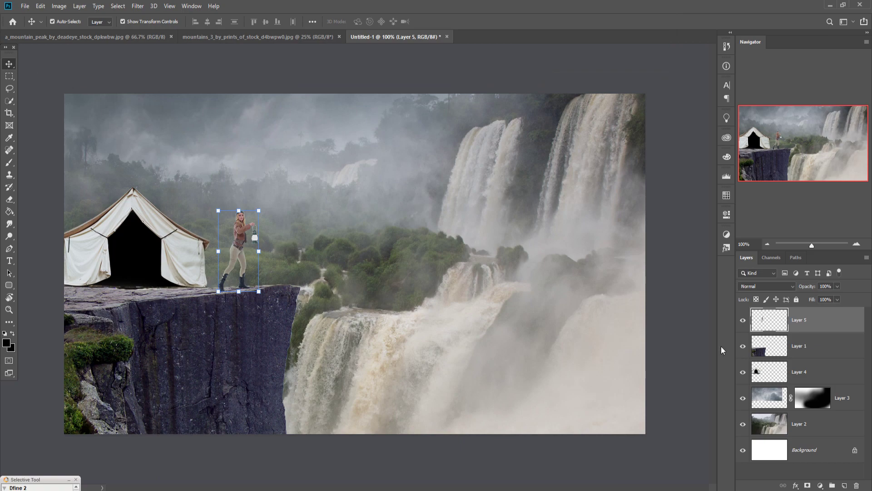
Step: Lasso the large tree in the tree_13 image, leaving out the caption bar and the small inset photo
{"action": "left_click", "coordinate": [563, 36]}
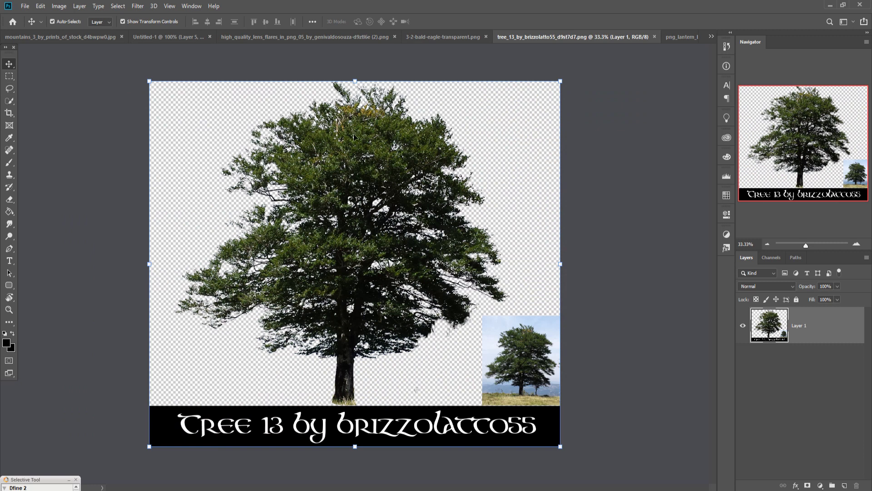
{"action": "key", "text": "l"}
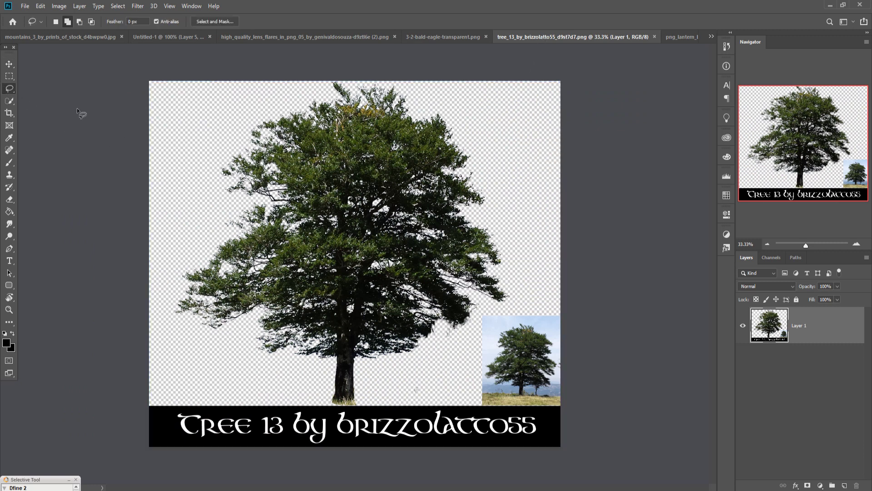
{"action": "mouse_move", "coordinate": [271, 90]}
{"action": "left_mouse_down"}
{"action": "mouse_move", "coordinate": [210, 121]}
{"action": "mouse_move", "coordinate": [168, 223]}
{"action": "left_mouse_up"}
{"action": "mouse_move", "coordinate": [182, 354]}
{"action": "left_mouse_down"}
{"action": "mouse_move", "coordinate": [286, 387]}
{"action": "mouse_move", "coordinate": [406, 392]}
{"action": "left_mouse_up"}
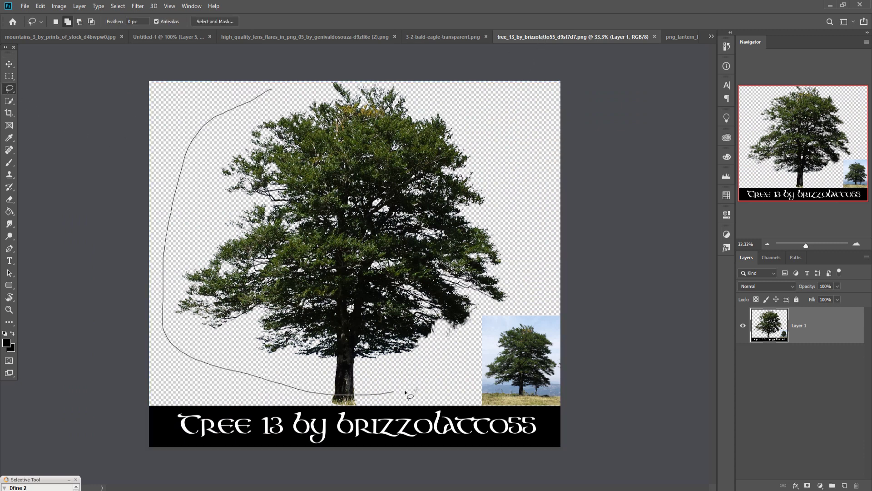
{"action": "mouse_move", "coordinate": [471, 326]}
{"action": "left_mouse_down"}
{"action": "mouse_move", "coordinate": [483, 313]}
{"action": "mouse_move", "coordinate": [526, 302]}
{"action": "mouse_move", "coordinate": [532, 206]}
{"action": "mouse_move", "coordinate": [474, 100]}
{"action": "mouse_move", "coordinate": [324, 76]}
{"action": "mouse_move", "coordinate": [269, 77]}
{"action": "mouse_move", "coordinate": [241, 91]}
{"action": "left_mouse_up"}
Step: Copy the selected tree into the Untitled-1 composite and put the tree's source window away
{"action": "left_click", "coordinate": [15, 68]}
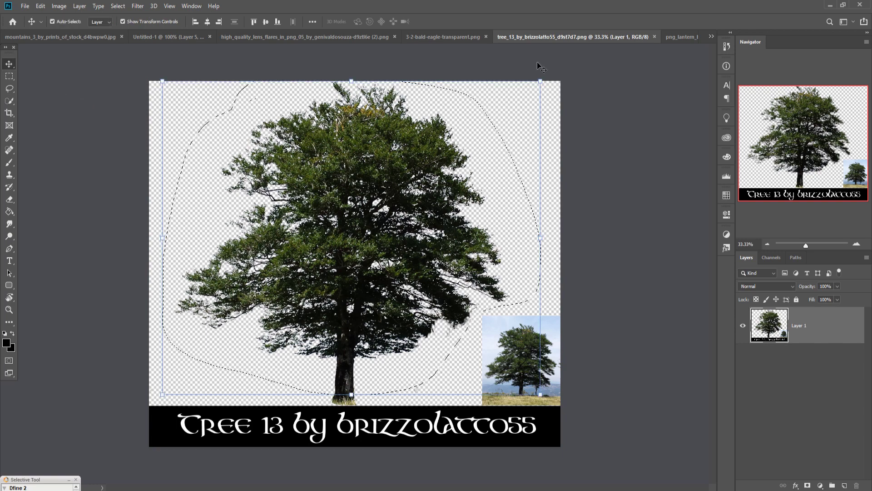
{"action": "left_click_drag", "start_coordinate": [558, 38], "coordinate": [555, 57]}
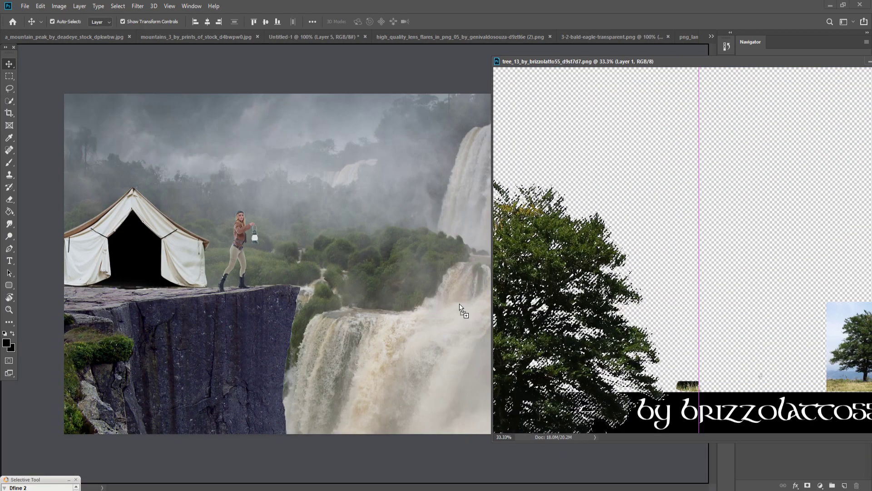
{"action": "left_click_drag", "start_coordinate": [423, 321], "coordinate": [423, 321]}
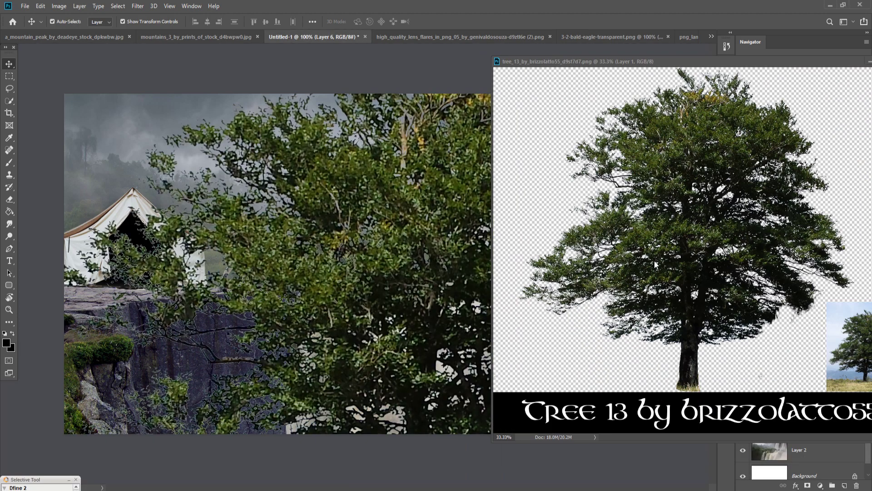
{"action": "left_click", "coordinate": [870, 61]}
Step: Scale the tree down to about 39%, rotate it to about -33° and move it to the lower right of the composite
{"action": "left_click_drag", "start_coordinate": [485, 156], "coordinate": [570, 329]}
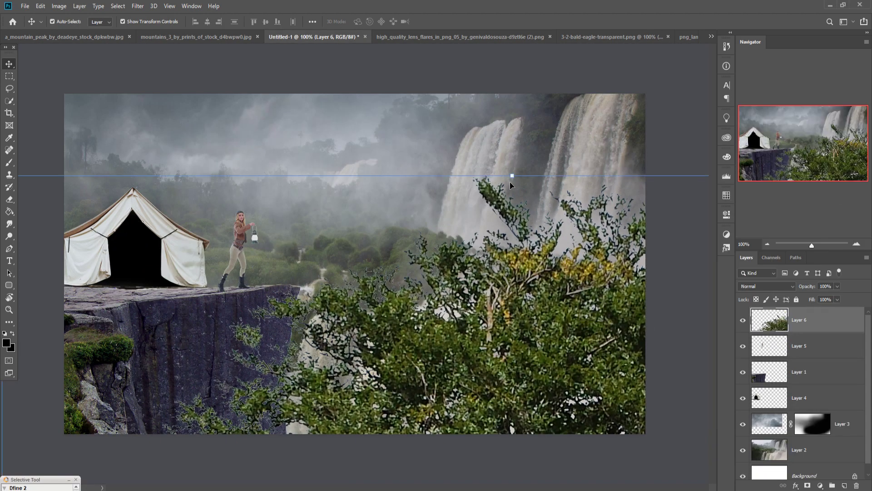
{"action": "left_click_drag", "start_coordinate": [512, 176], "coordinate": [512, 364]}
{"action": "left_click_drag", "start_coordinate": [577, 409], "coordinate": [504, 151]}
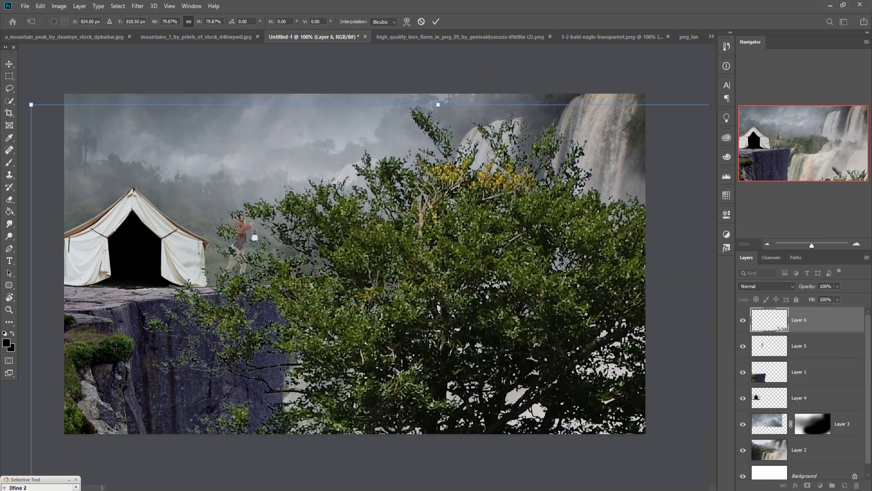
{"action": "left_click_drag", "start_coordinate": [444, 110], "coordinate": [444, 398]}
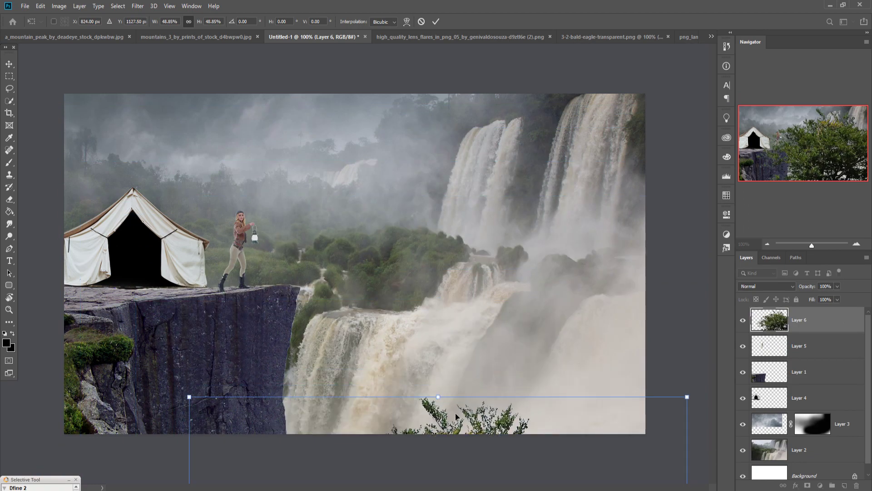
{"action": "left_click_drag", "start_coordinate": [488, 415], "coordinate": [590, 313]}
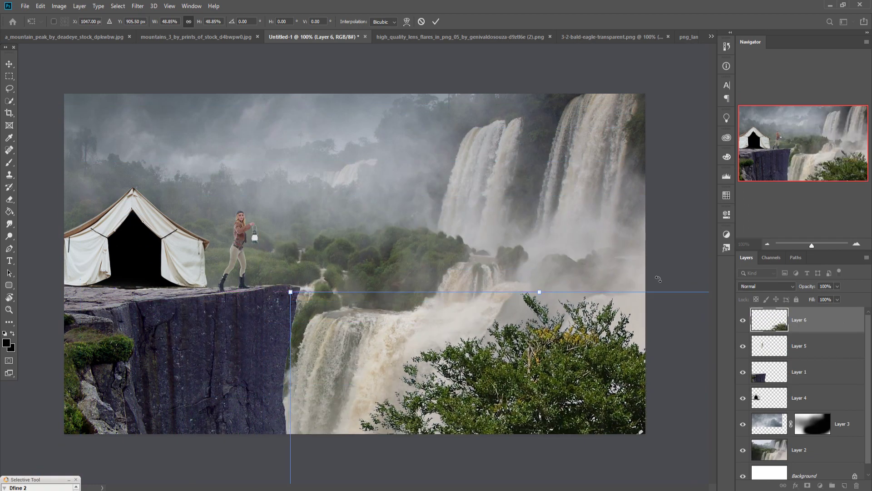
{"action": "left_click_drag", "start_coordinate": [656, 277], "coordinate": [604, 226]}
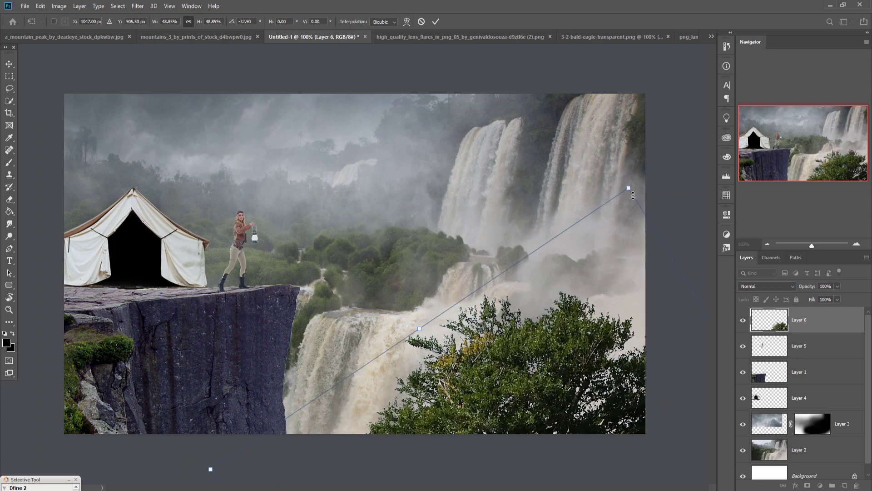
{"action": "left_click_drag", "start_coordinate": [633, 195], "coordinate": [683, 296]}
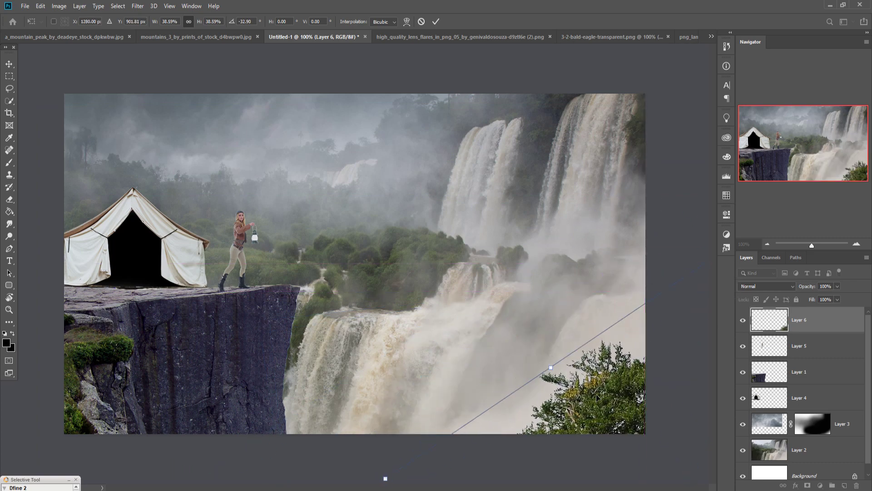
Step: Reduce the tree to about 23%, turn it to about -4°, place it against the lower right image edge and apply the transform
{"action": "left_click_drag", "start_coordinate": [597, 398], "coordinate": [566, 360]}
{"action": "left_click_drag", "start_coordinate": [690, 221], "coordinate": [680, 298]}
{"action": "left_click_drag", "start_coordinate": [586, 363], "coordinate": [678, 283]}
{"action": "left_click_drag", "start_coordinate": [633, 330], "coordinate": [609, 343]}
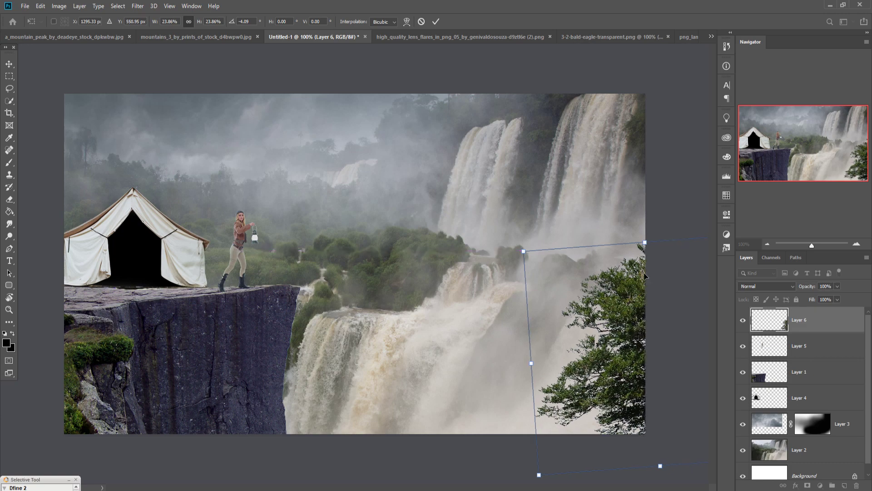
{"action": "left_click_drag", "start_coordinate": [647, 240], "coordinate": [645, 249]}
{"action": "left_click_drag", "start_coordinate": [628, 298], "coordinate": [621, 286]}
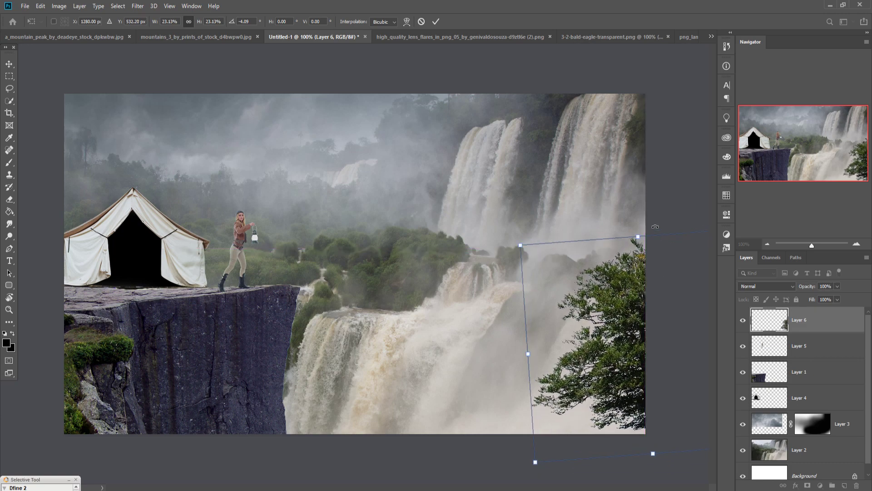
{"action": "left_click", "coordinate": [436, 22]}
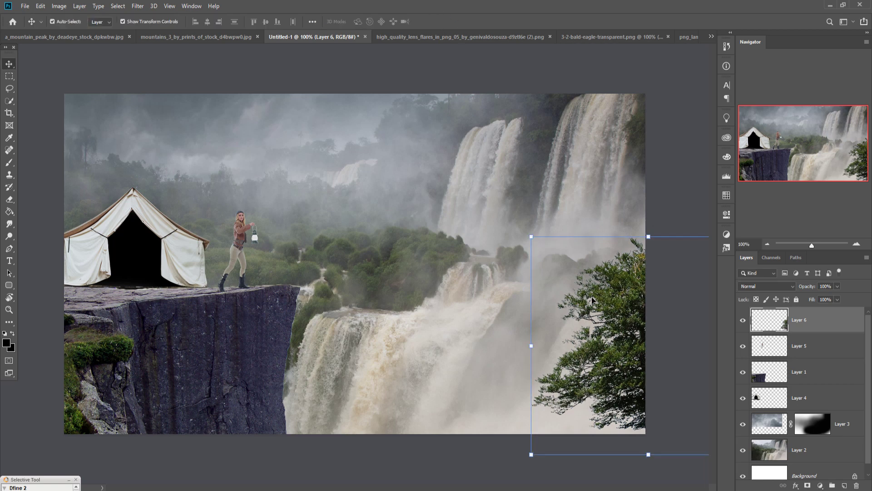
{"action": "left_click", "coordinate": [597, 316]}
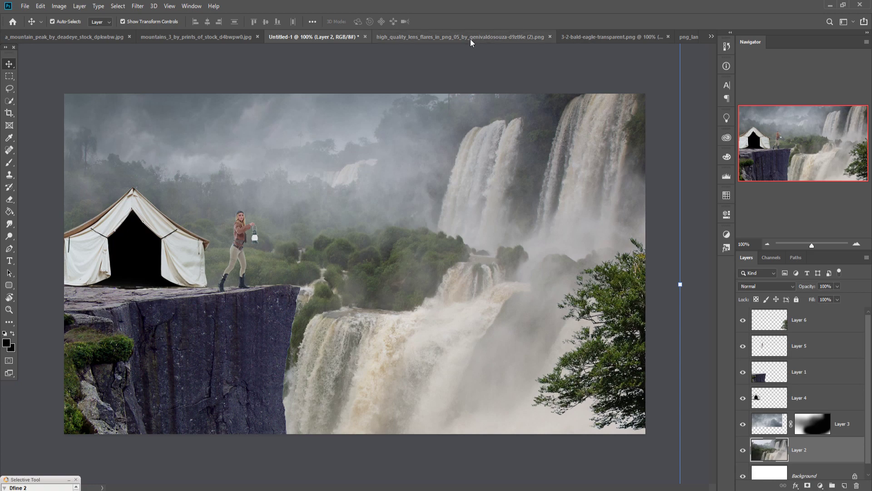
Step: Copy the black candle lantern from the png_lantern image into the composite and put its source window away
{"action": "left_click", "coordinate": [688, 37]}
{"action": "left_click_drag", "start_coordinate": [608, 42], "coordinate": [607, 67]}
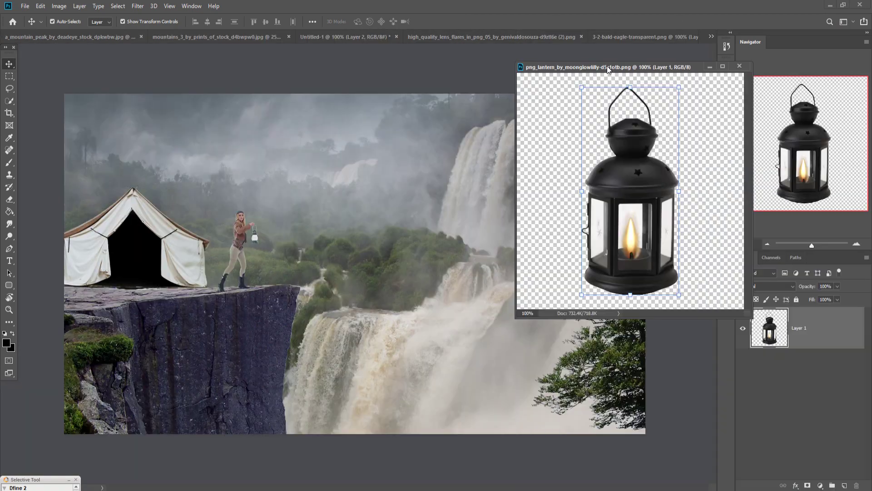
{"action": "left_click_drag", "start_coordinate": [632, 155], "coordinate": [190, 220]}
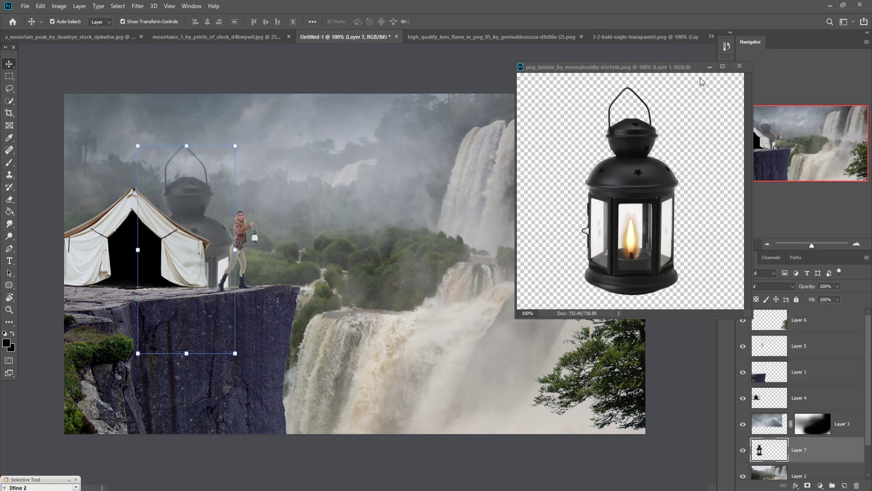
{"action": "left_click", "coordinate": [710, 68]}
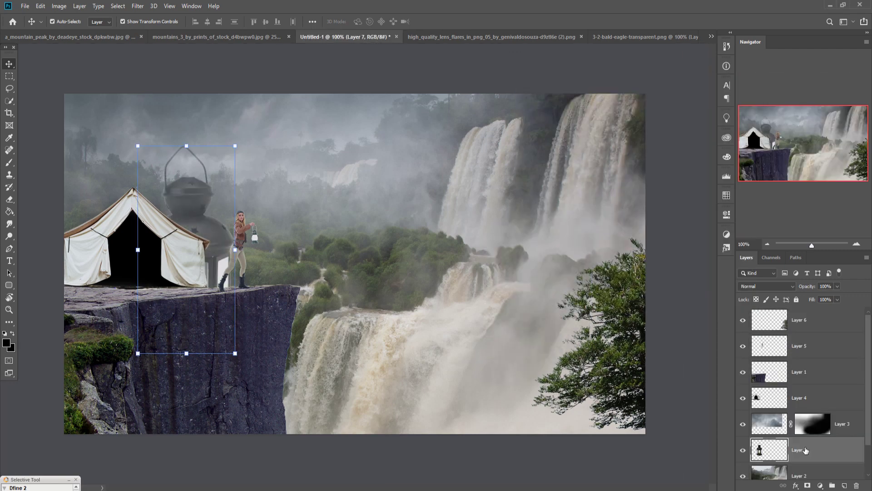
Step: Bring the lantern layer to the top of the stack, scale it to about 11% and stand it on the rock before the tent
{"action": "left_click_drag", "start_coordinate": [806, 450], "coordinate": [809, 320]}
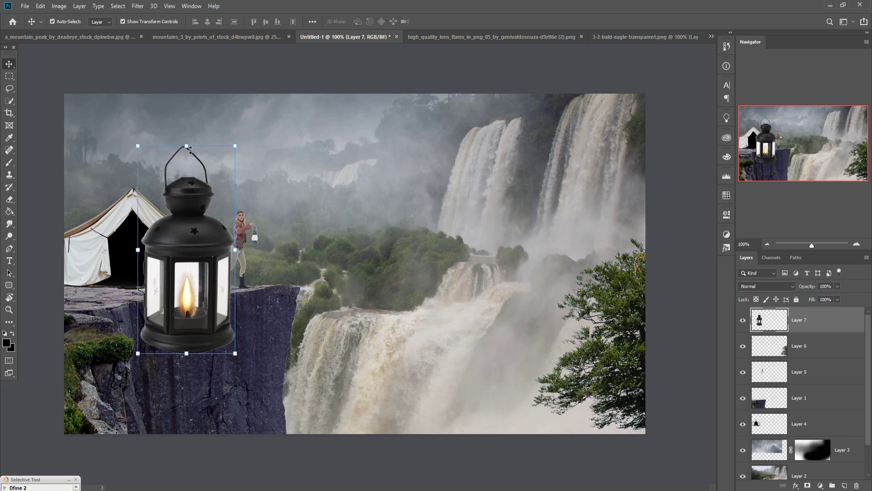
{"action": "left_click_drag", "start_coordinate": [191, 150], "coordinate": [100, 282]}
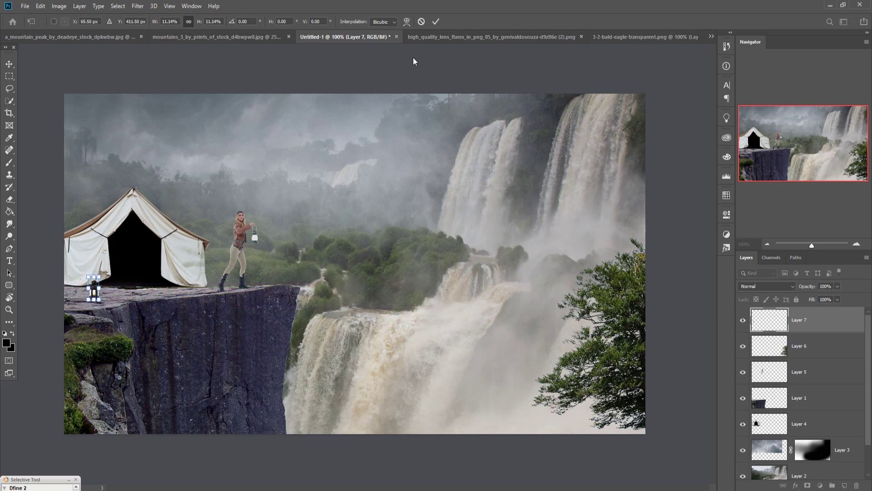
{"action": "left_click", "coordinate": [434, 22]}
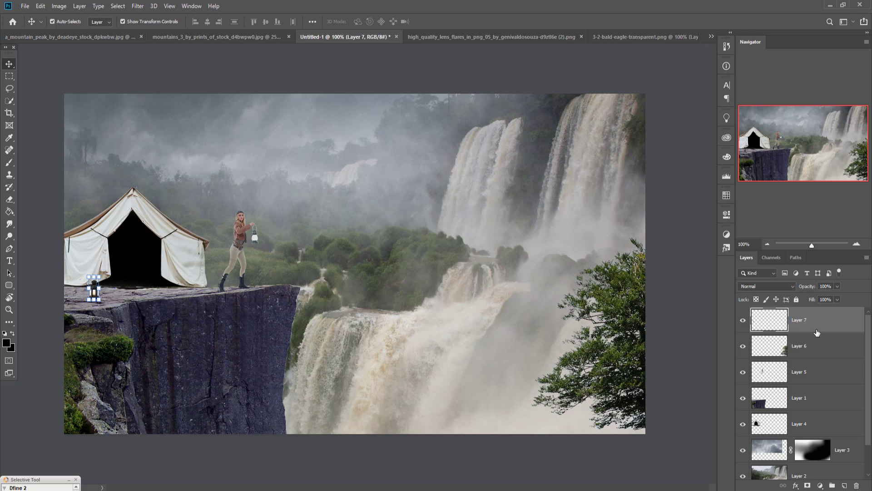
Step: Copy the orange glow from the high_quality_lens_flares image into the composite and scale it to about 6% over the lantern
{"action": "left_click_drag", "start_coordinate": [448, 35], "coordinate": [454, 59]}
{"action": "left_click_drag", "start_coordinate": [526, 230], "coordinate": [214, 250]}
{"action": "left_click", "coordinate": [636, 62]}
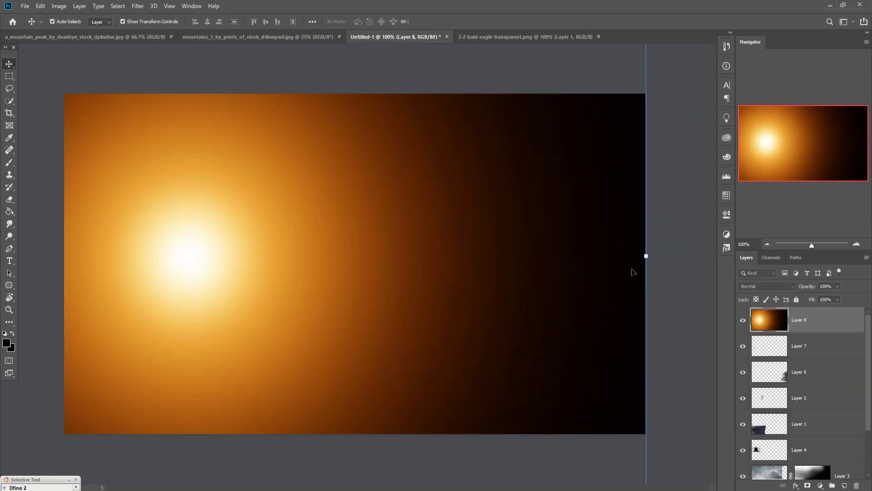
{"action": "left_click_drag", "start_coordinate": [651, 263], "coordinate": [100, 293]}
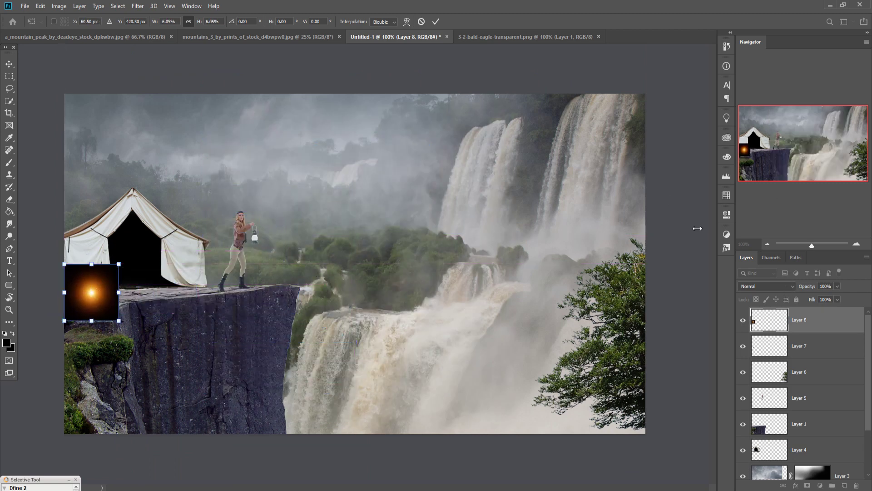
{"action": "left_click", "coordinate": [436, 21]}
Step: Compare Color Dodge and Linear Dodge (Add) on the glow, set its blend mode to Screen and centre it on the lantern
{"action": "left_click", "coordinate": [769, 286]}
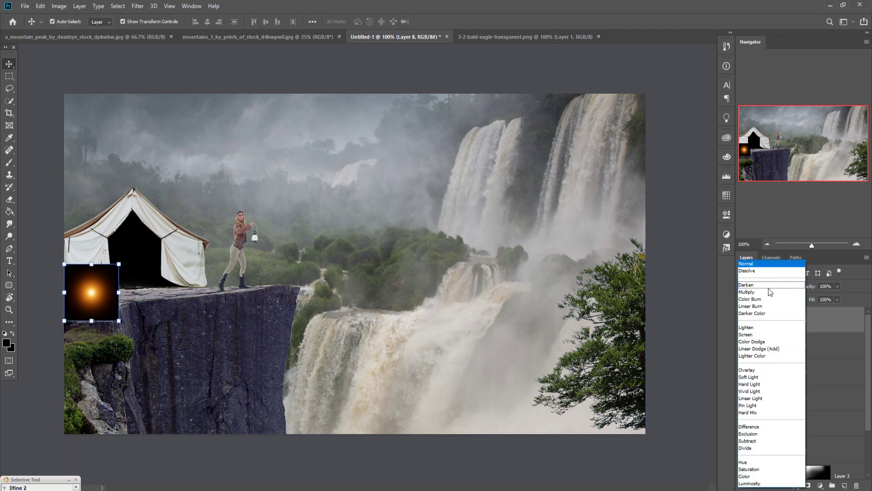
{"action": "left_click", "coordinate": [745, 334]}
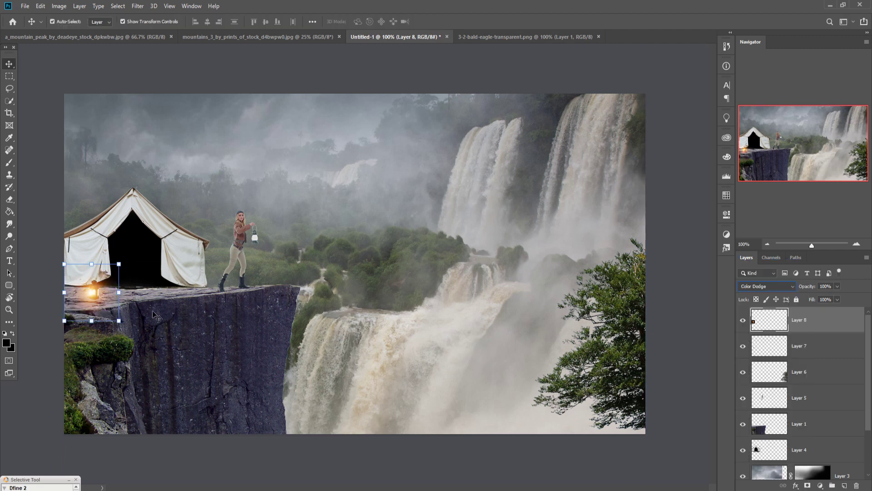
{"action": "key", "text": "Down"}
{"action": "key", "text": "Down"}
{"action": "key", "text": "Up"}
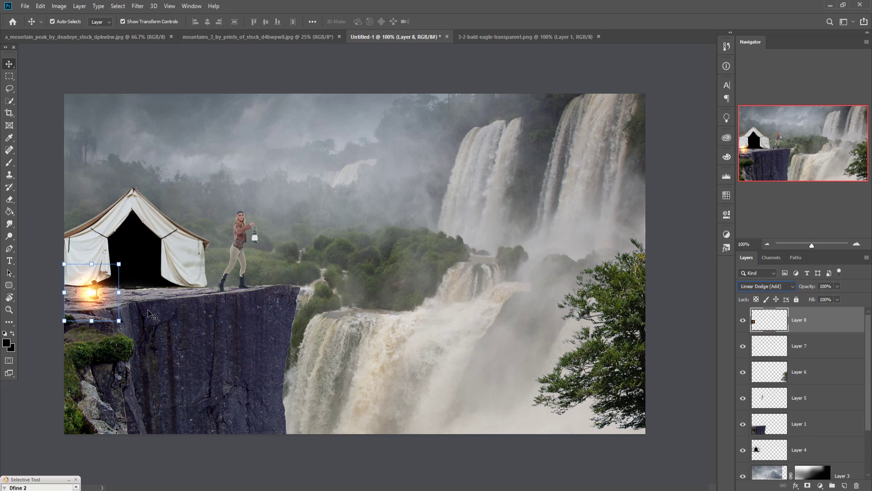
{"action": "key", "text": "Up"}
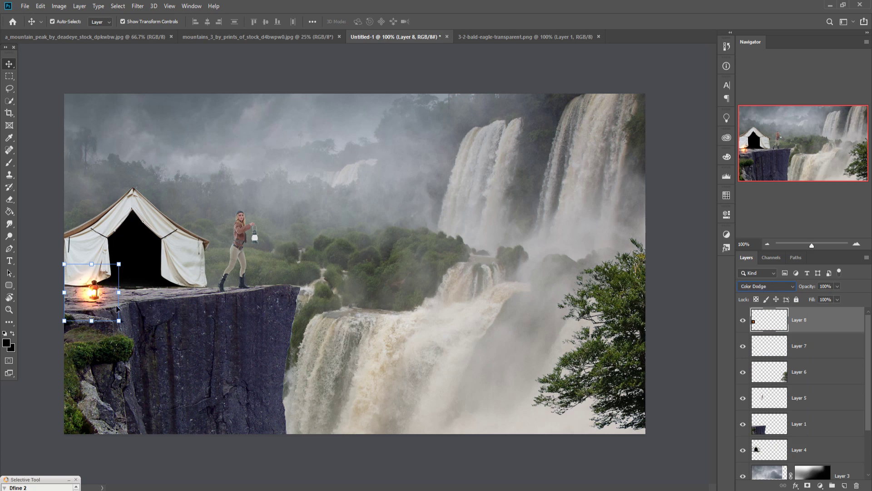
{"action": "left_click", "coordinate": [792, 288]}
{"action": "left_click", "coordinate": [753, 340]}
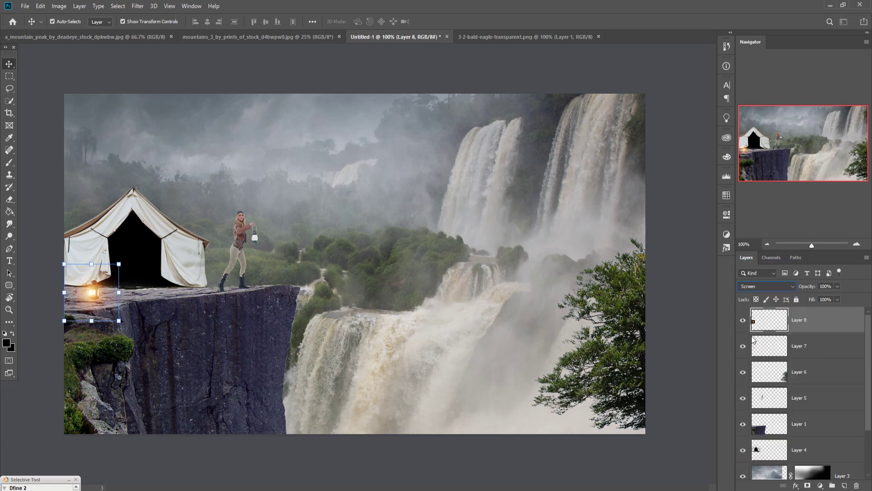
{"action": "left_click_drag", "start_coordinate": [92, 295], "coordinate": [94, 295]}
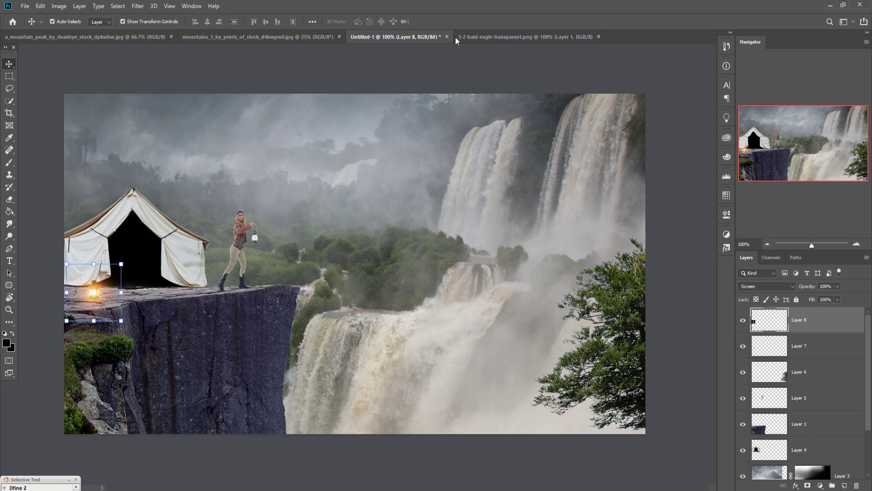
Step: Add a new layer between the lantern and its glow and paint a small soft black spot at the lantern with a reduced brush
{"action": "left_click", "coordinate": [817, 354]}
{"action": "left_click", "coordinate": [846, 486]}
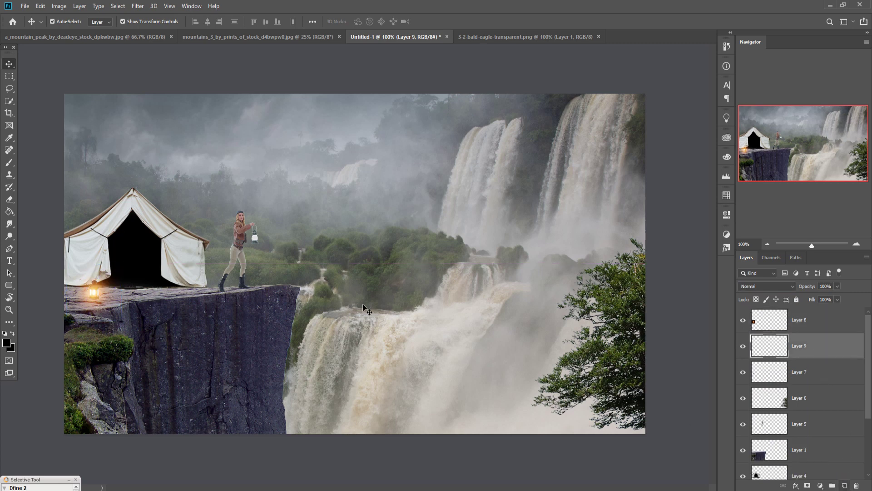
{"action": "left_click", "coordinate": [9, 162]}
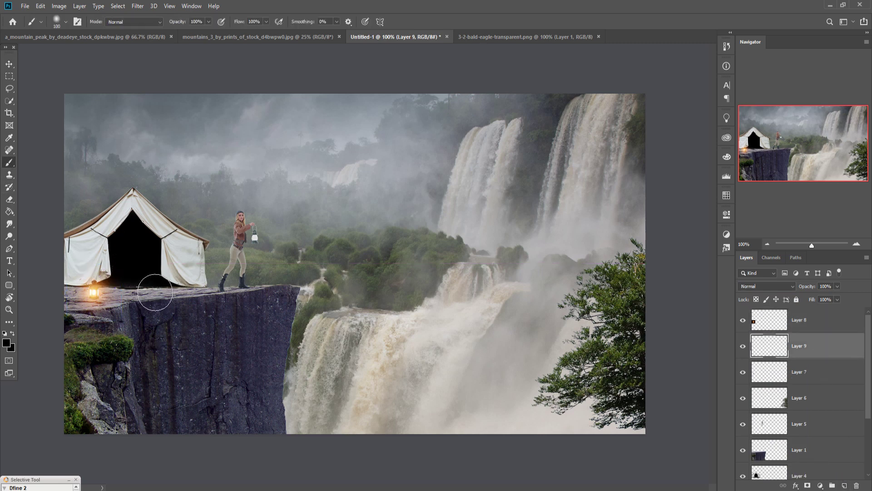
{"action": "key", "text": "bracketleft"}
{"action": "key", "text": "bracketleft"}
{"action": "key", "text": "bracketleft"}
{"action": "key", "text": "bracketleft"}
Step: Flatten the black spot to about 245% width and 45% height and place it as a shadow under the lantern
{"action": "left_click", "coordinate": [9, 65]}
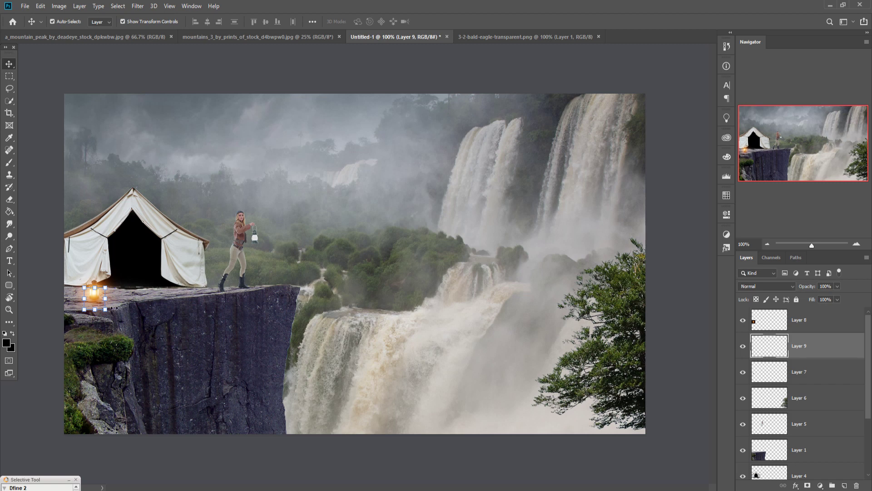
{"action": "mouse_move", "coordinate": [97, 292]}
{"action": "left_mouse_down"}
{"action": "mouse_move", "coordinate": [98, 303]}
{"action": "mouse_move", "coordinate": [141, 310]}
{"action": "mouse_move", "coordinate": [100, 302]}
{"action": "left_mouse_up"}
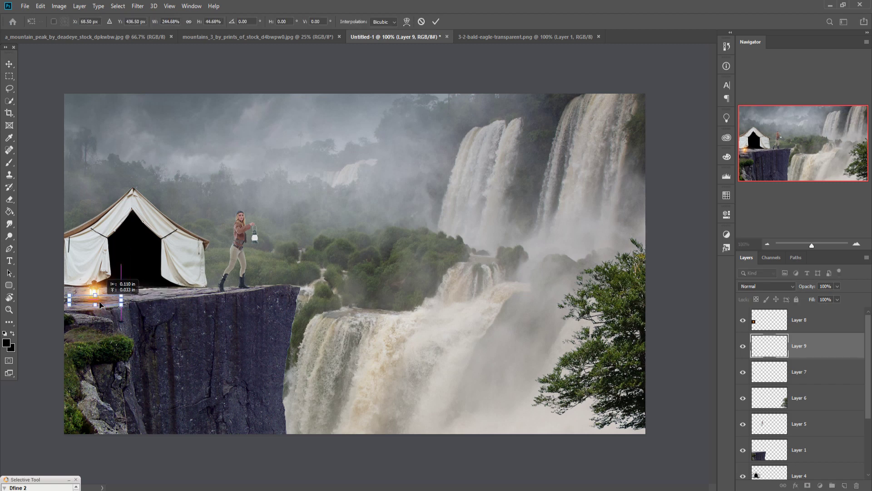
{"action": "left_click", "coordinate": [439, 23]}
Step: Duplicate the lantern's shadow layer, scale the copy to about 110% and place it under the woman's feet
{"action": "right_click", "coordinate": [820, 347]}
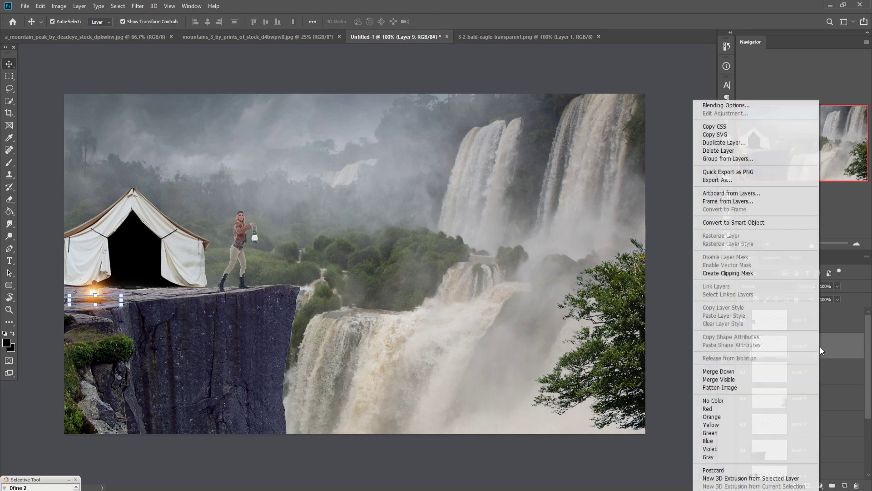
{"action": "left_click", "coordinate": [730, 144]}
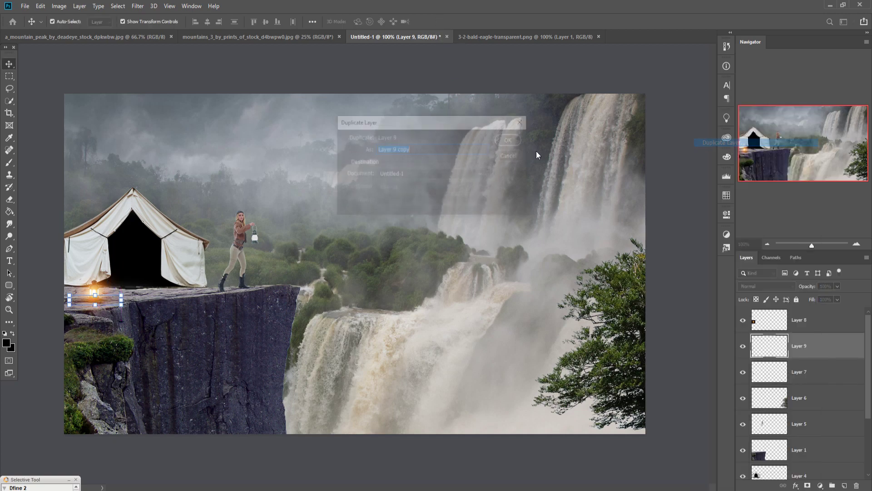
{"action": "left_click", "coordinate": [510, 142]}
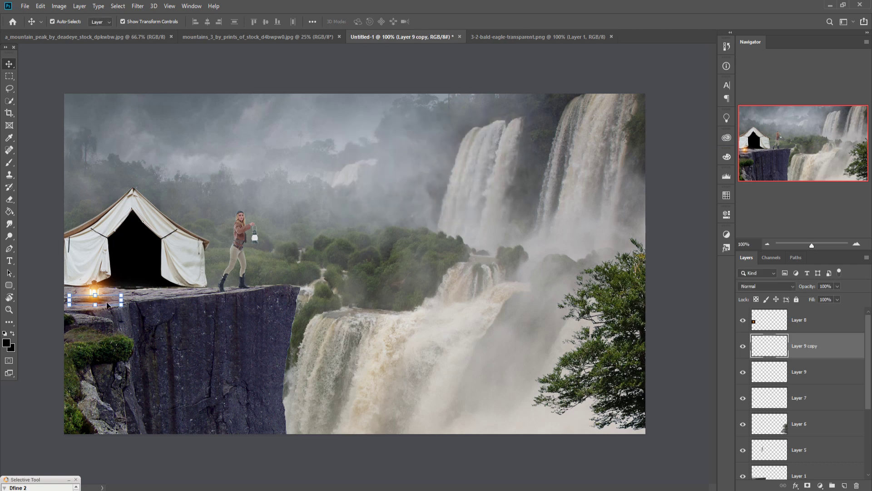
{"action": "mouse_move", "coordinate": [105, 302]}
{"action": "left_mouse_down"}
{"action": "mouse_move", "coordinate": [129, 302]}
{"action": "mouse_move", "coordinate": [111, 291]}
{"action": "left_mouse_up"}
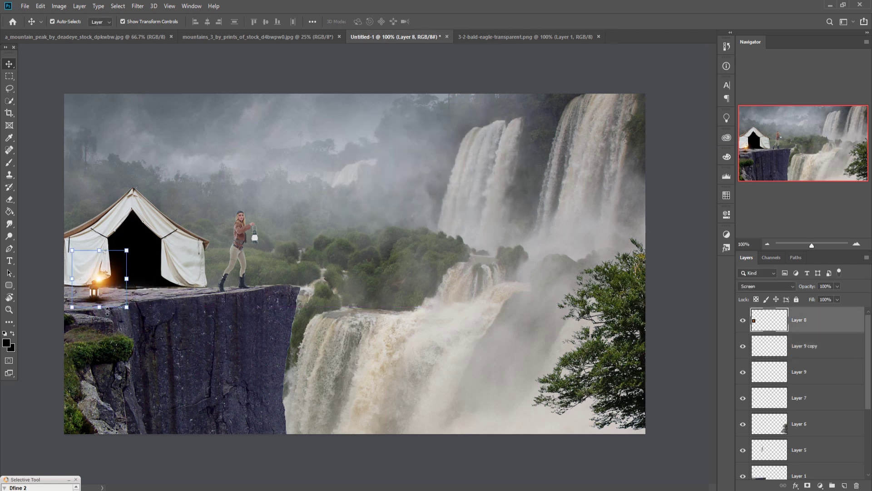
{"action": "left_click", "coordinate": [747, 336]}
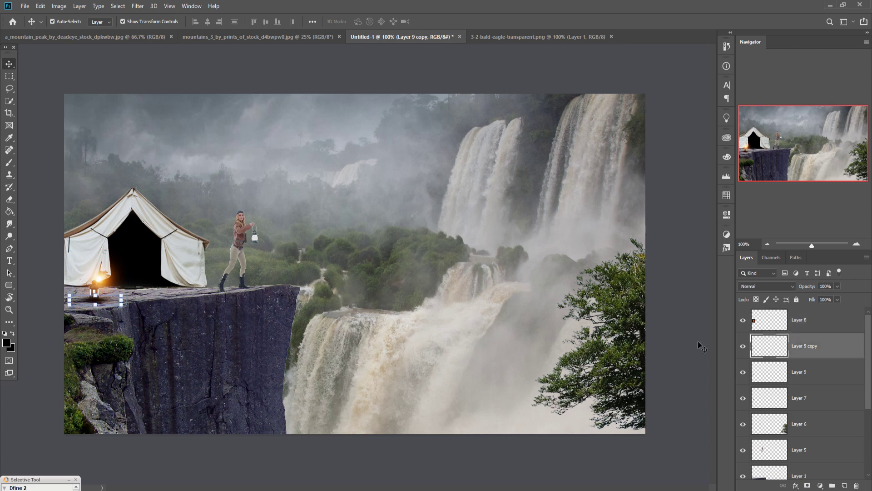
{"action": "left_click_drag", "start_coordinate": [124, 304], "coordinate": [215, 293]}
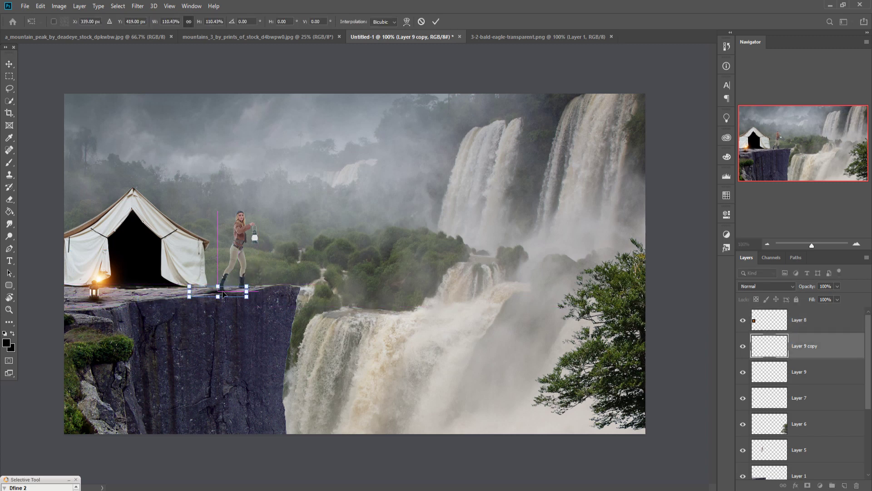
{"action": "left_click", "coordinate": [436, 22]}
Step: Move the orange glow back onto the lantern beside the tent
{"action": "left_click", "coordinate": [104, 281]}
{"action": "left_click_drag", "start_coordinate": [104, 280], "coordinate": [97, 293]}
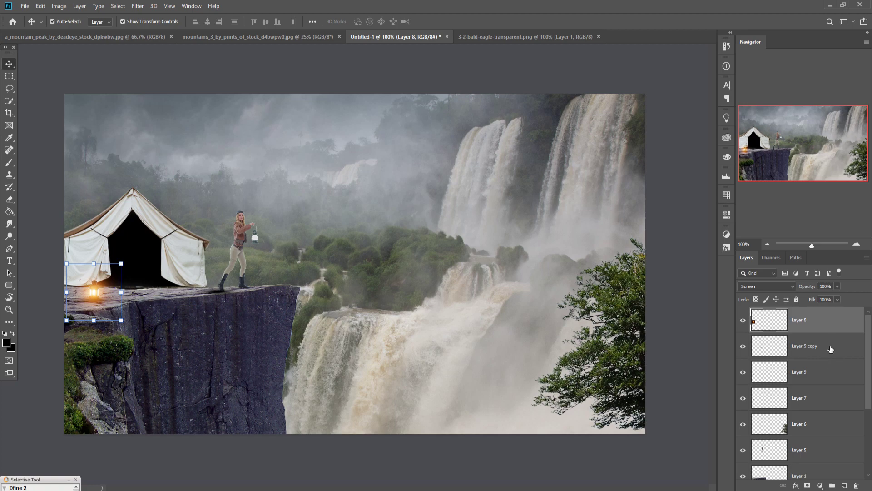
Step: Duplicate the woman's foot shadow layer and place the slightly rotated copy under her front foot
{"action": "left_click", "coordinate": [831, 348]}
{"action": "right_click", "coordinate": [827, 345]}
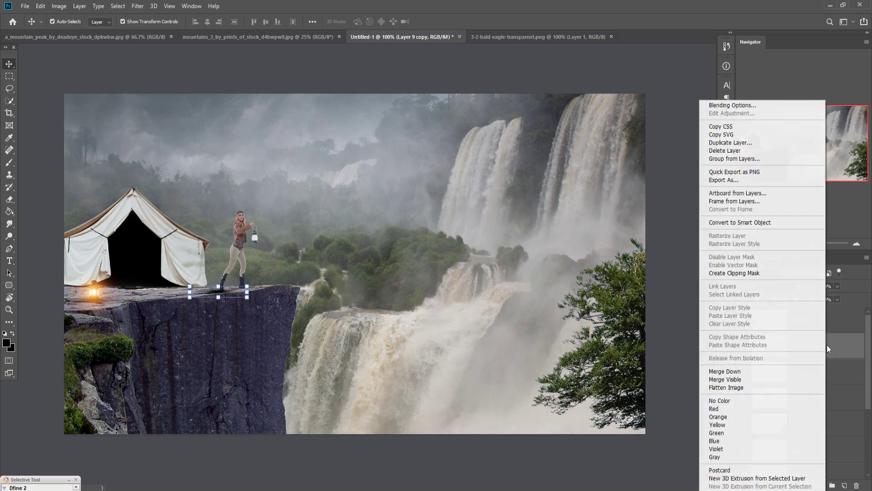
{"action": "left_click", "coordinate": [730, 143]}
{"action": "left_click", "coordinate": [511, 139]}
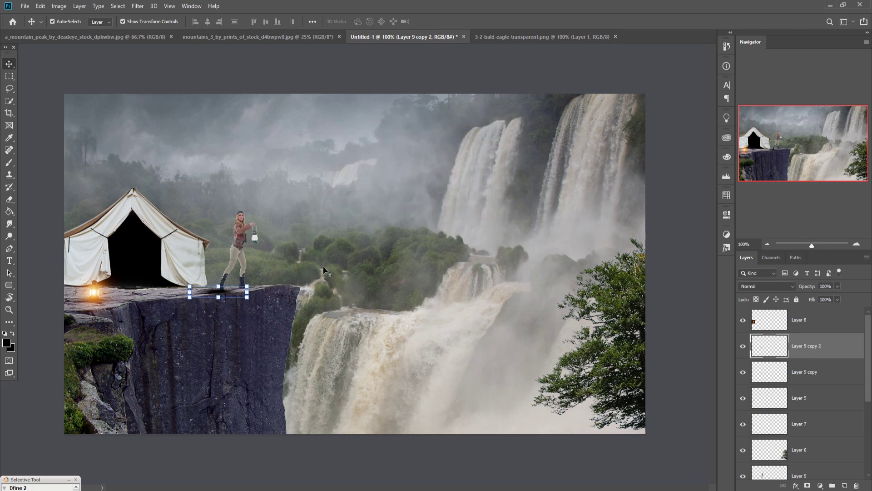
{"action": "left_click_drag", "start_coordinate": [225, 293], "coordinate": [243, 291]}
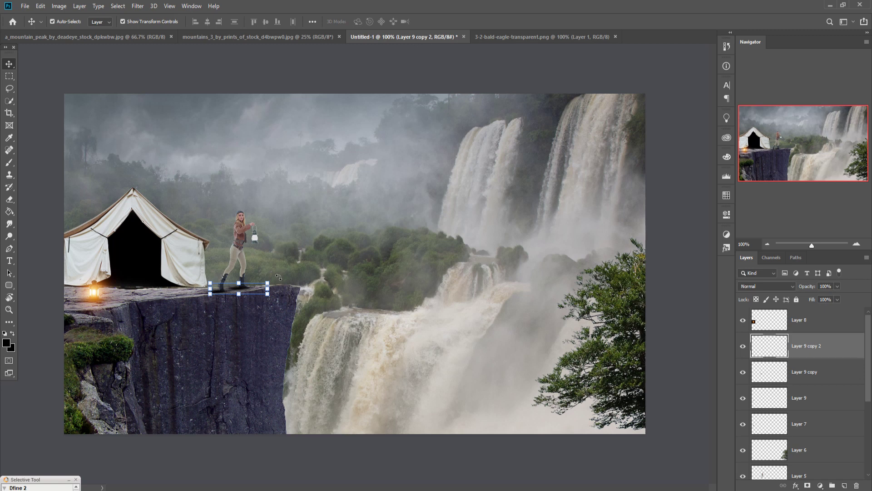
{"action": "left_click_drag", "start_coordinate": [279, 277], "coordinate": [279, 273]}
{"action": "left_click", "coordinate": [437, 22]}
Step: Duplicate the orange glow layer and place the copy over the lantern in the woman's hand
{"action": "left_click", "coordinate": [820, 324]}
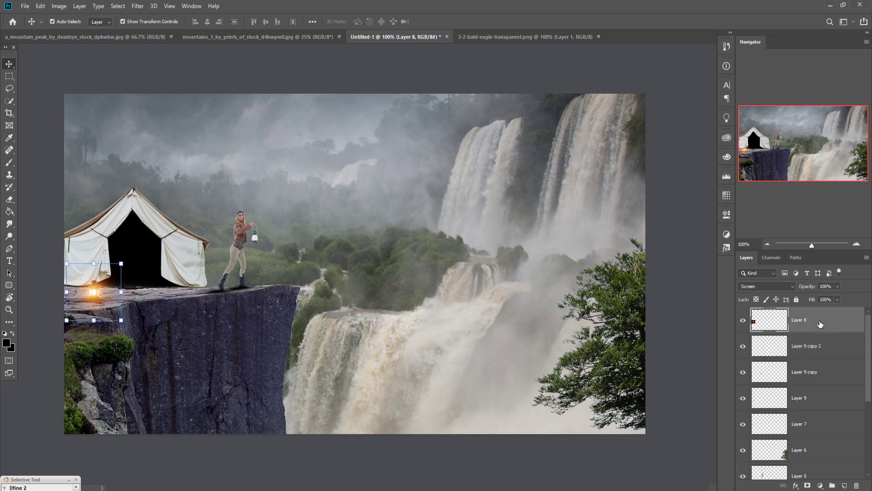
{"action": "right_click", "coordinate": [816, 320]}
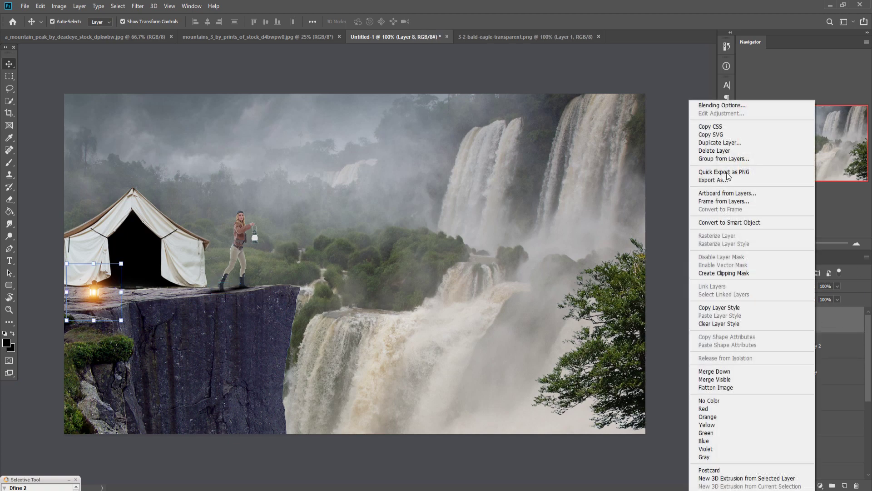
{"action": "left_click", "coordinate": [722, 141]}
{"action": "left_click", "coordinate": [510, 140]}
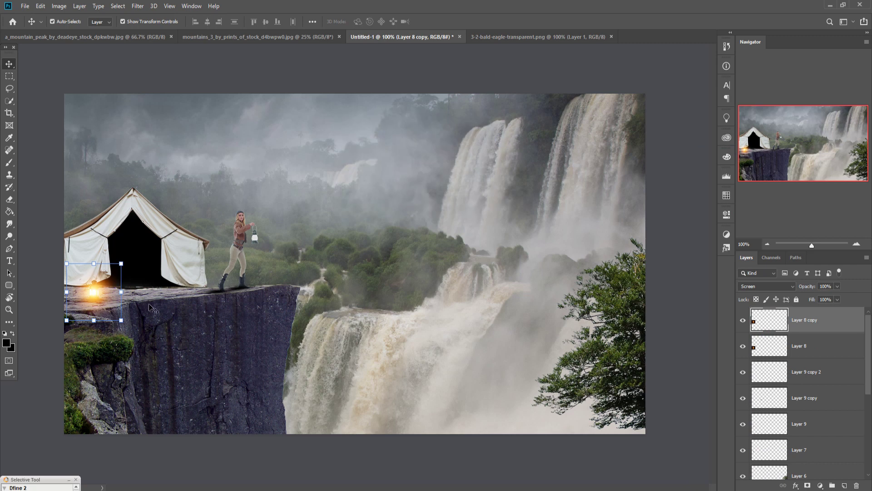
{"action": "left_click_drag", "start_coordinate": [100, 290], "coordinate": [254, 239]}
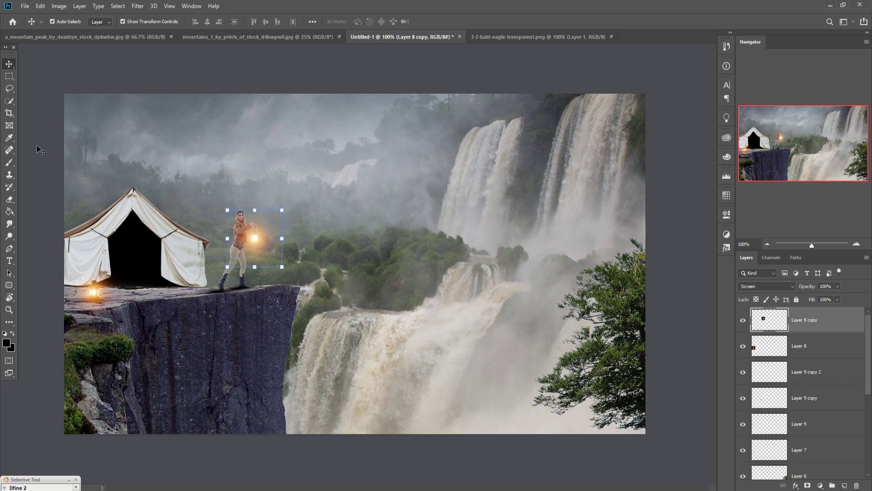
Step: Apply the Camera Raw Filter to the waterfall layer with exposure -1.30 and temperature -9
{"action": "scroll", "coordinate": [821, 408], "scroll_direction": "down", "scroll_amount": 5}
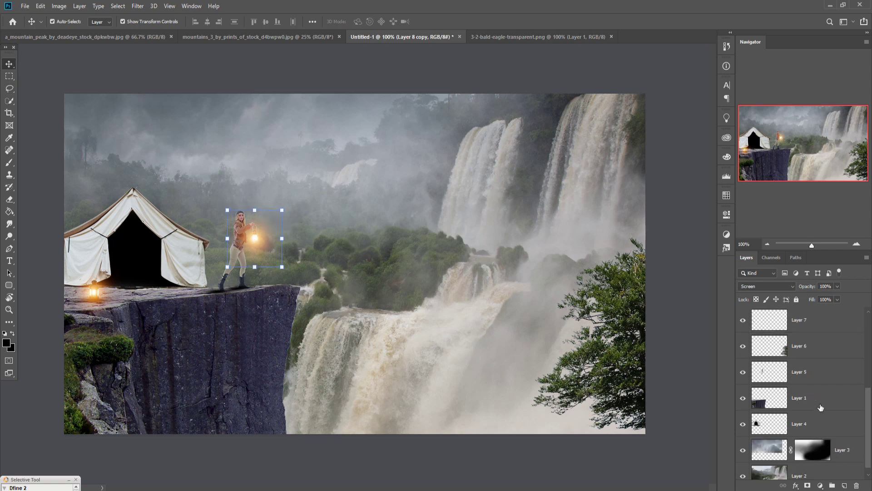
{"action": "left_click", "coordinate": [791, 449]}
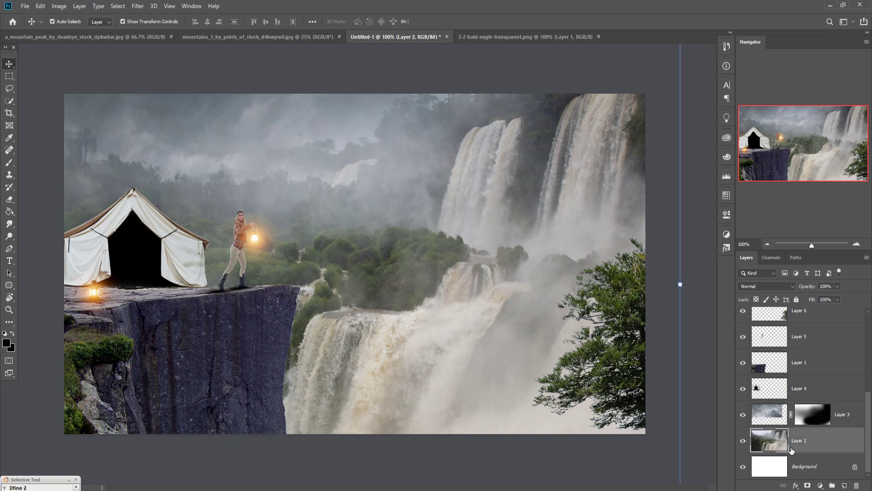
{"action": "left_click", "coordinate": [137, 6]}
{"action": "left_click", "coordinate": [151, 64]}
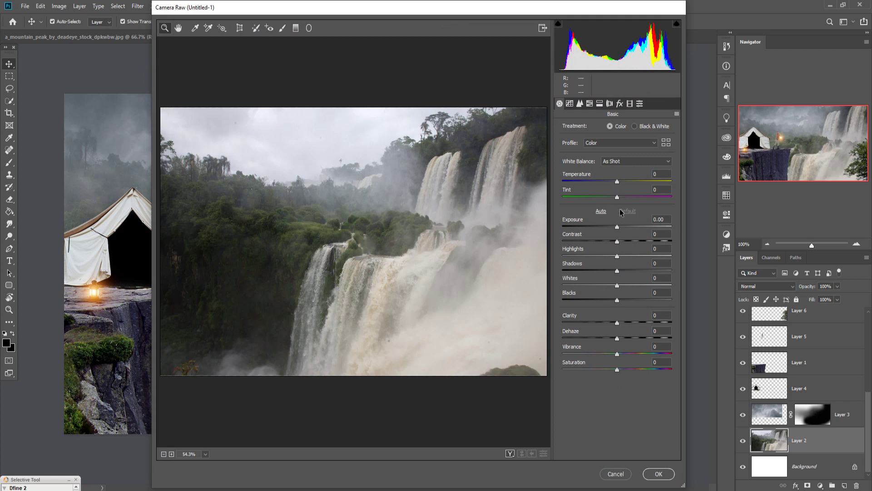
{"action": "left_click_drag", "start_coordinate": [617, 227], "coordinate": [604, 228]}
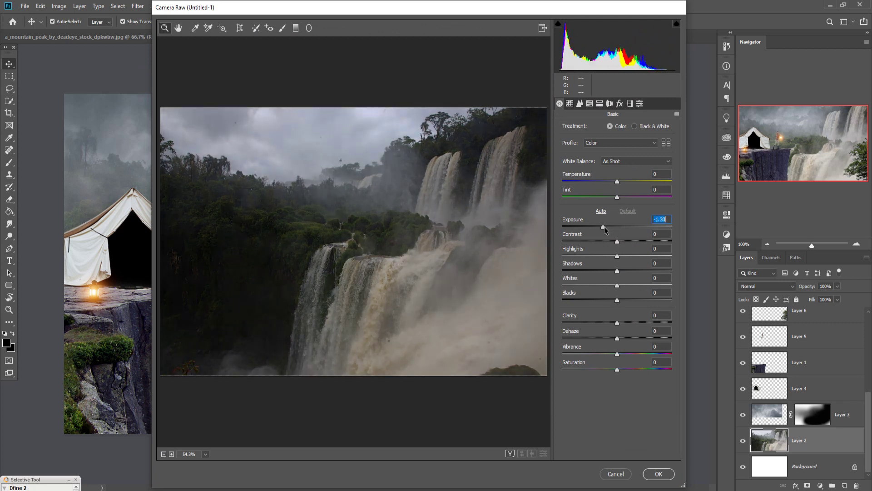
{"action": "left_click_drag", "start_coordinate": [616, 182], "coordinate": [612, 184]}
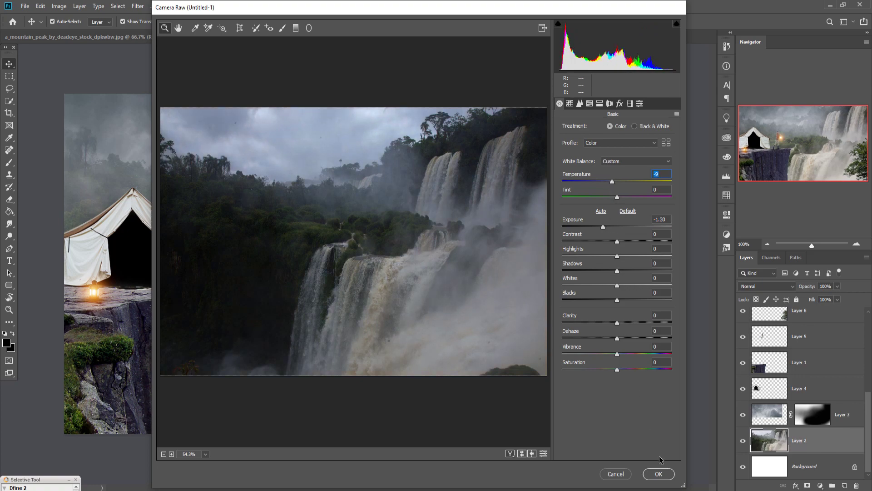
{"action": "left_click", "coordinate": [658, 473]}
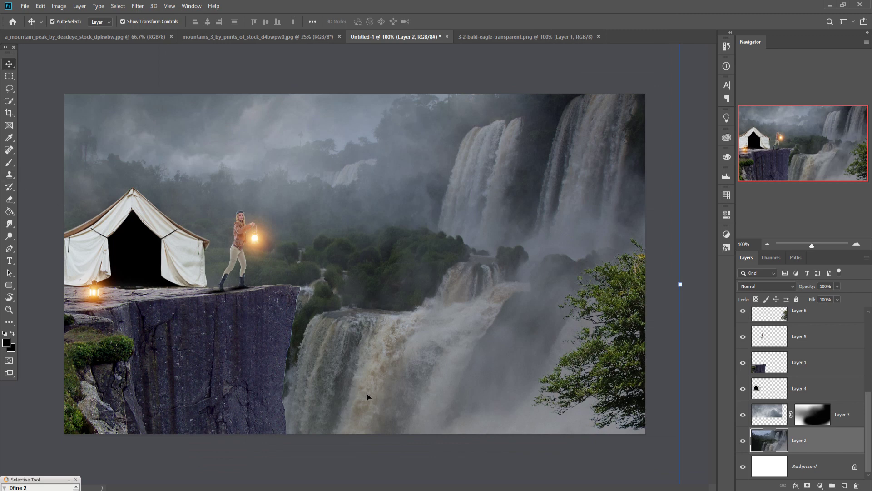
Step: Duplicate the tree layer and move the copy in front of the lower part of the cliff
{"action": "left_click", "coordinate": [835, 325]}
{"action": "right_click", "coordinate": [835, 315]}
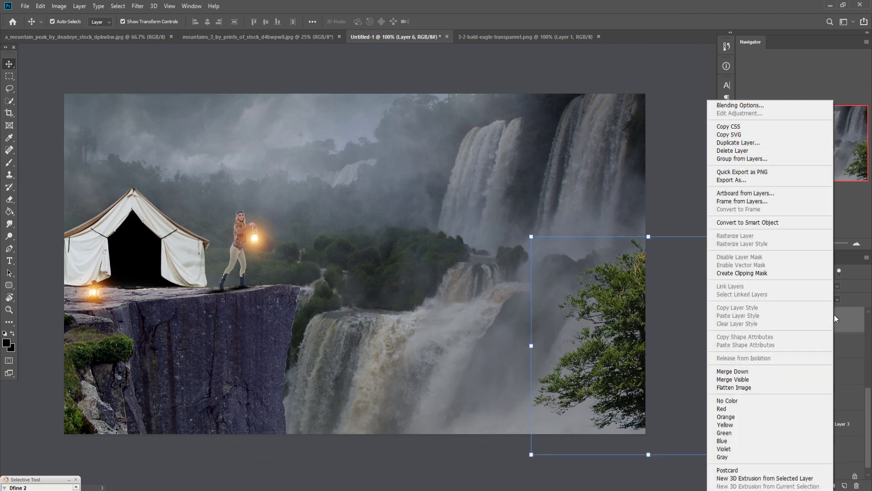
{"action": "left_click", "coordinate": [745, 151]}
{"action": "left_click", "coordinate": [509, 140]}
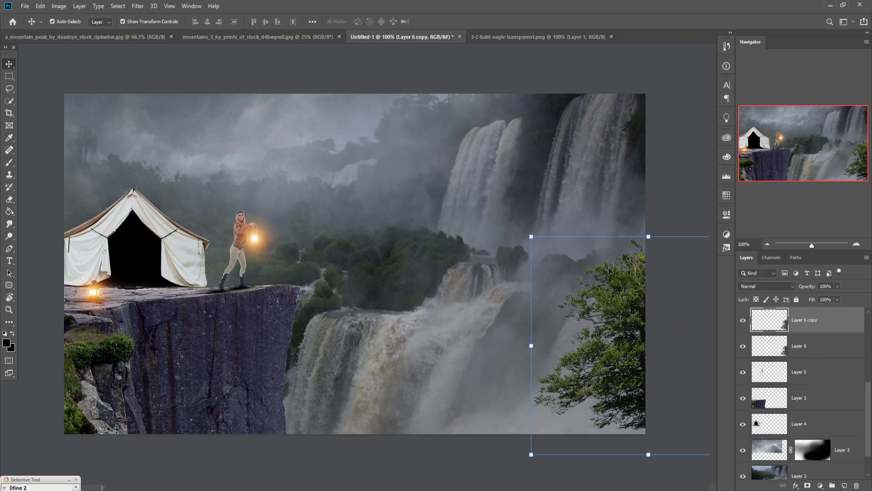
{"action": "left_click_drag", "start_coordinate": [636, 291], "coordinate": [144, 378]}
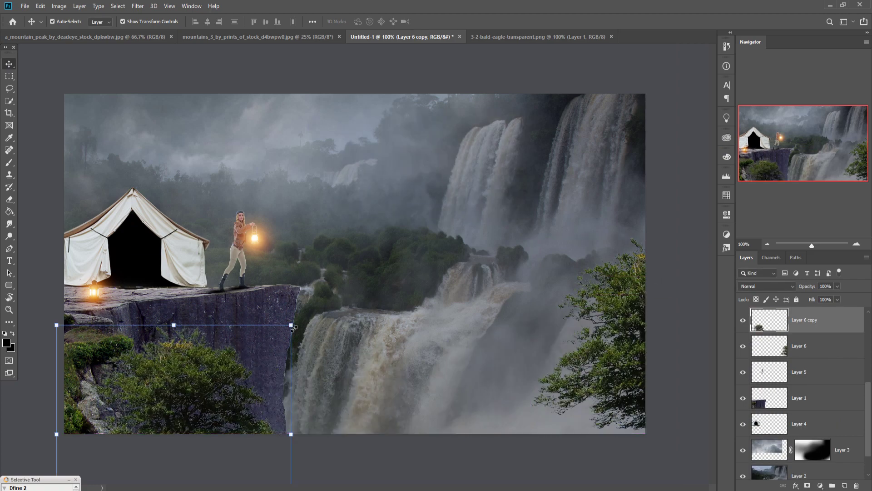
Step: Rotate the tree copy about -5.5° and place it at the cliff's lower right corner with only its crown in the frame
{"action": "key", "text": "ctrl+t"}
{"action": "left_click_drag", "start_coordinate": [301, 320], "coordinate": [258, 442]}
{"action": "left_click_drag", "start_coordinate": [343, 338], "coordinate": [387, 333]}
{"action": "left_click_drag", "start_coordinate": [300, 389], "coordinate": [291, 373]}
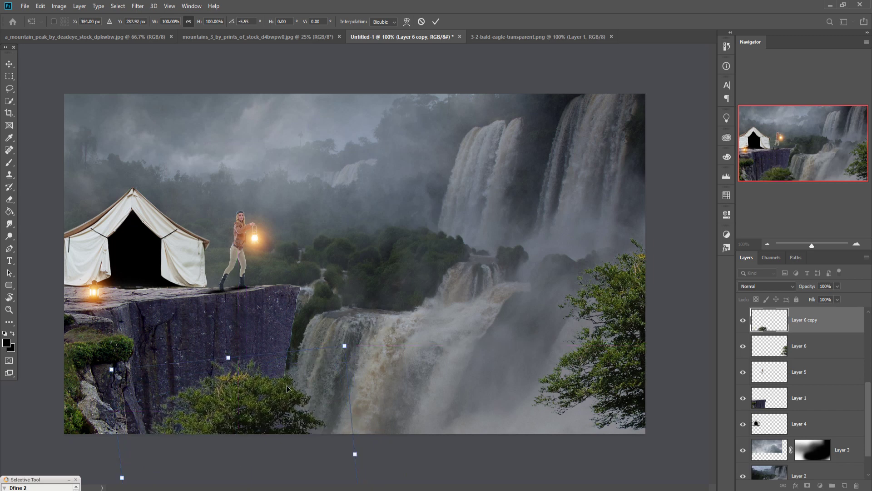
{"action": "left_click", "coordinate": [436, 21]}
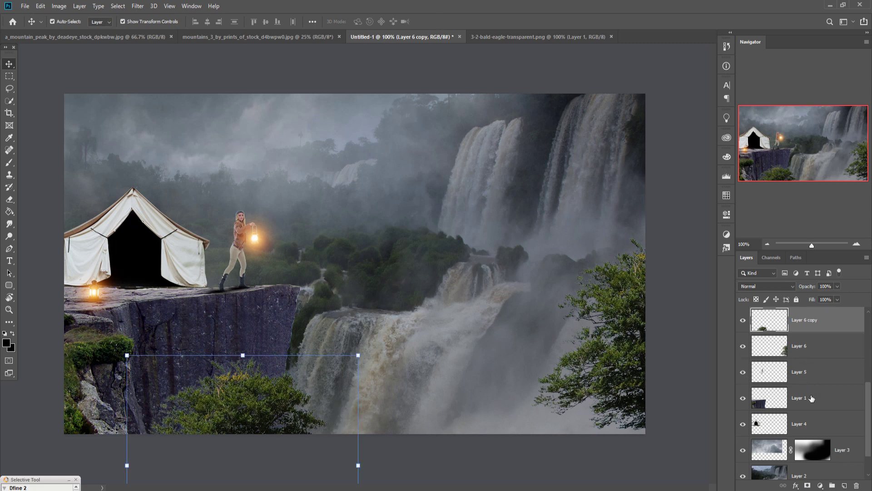
Step: Add a new layer directly above the cliff layer and choose a bright orange foreground colour for the Brush tool
{"action": "left_click", "coordinate": [812, 399]}
{"action": "left_click", "coordinate": [844, 485]}
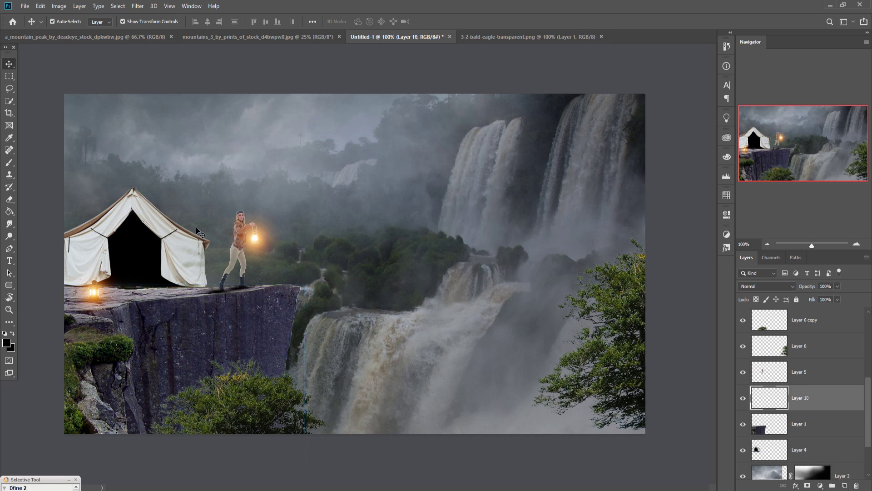
{"action": "left_click", "coordinate": [9, 164]}
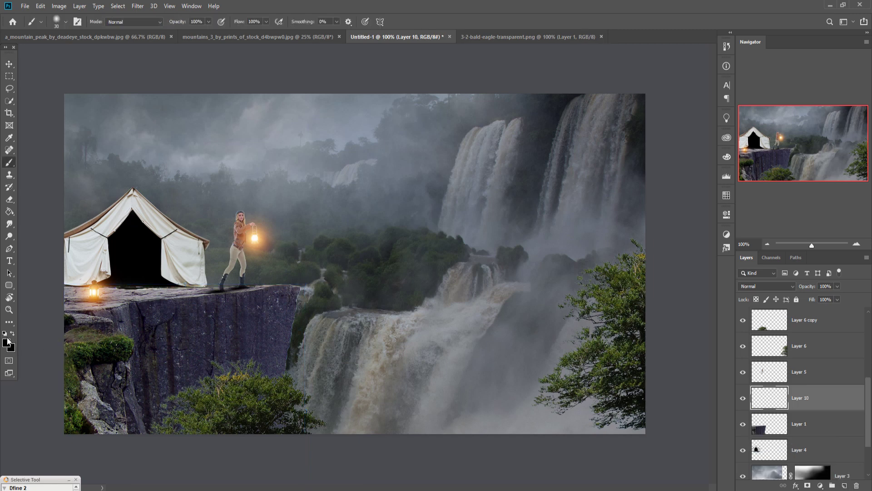
{"action": "left_click", "coordinate": [7, 342]}
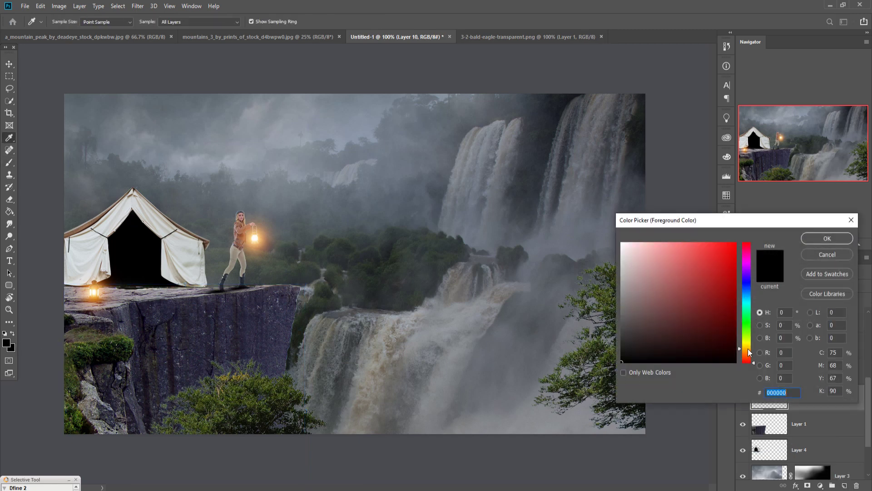
{"action": "left_click_drag", "start_coordinate": [749, 352], "coordinate": [749, 348]}
{"action": "left_click", "coordinate": [739, 248]}
{"action": "left_click", "coordinate": [827, 238]}
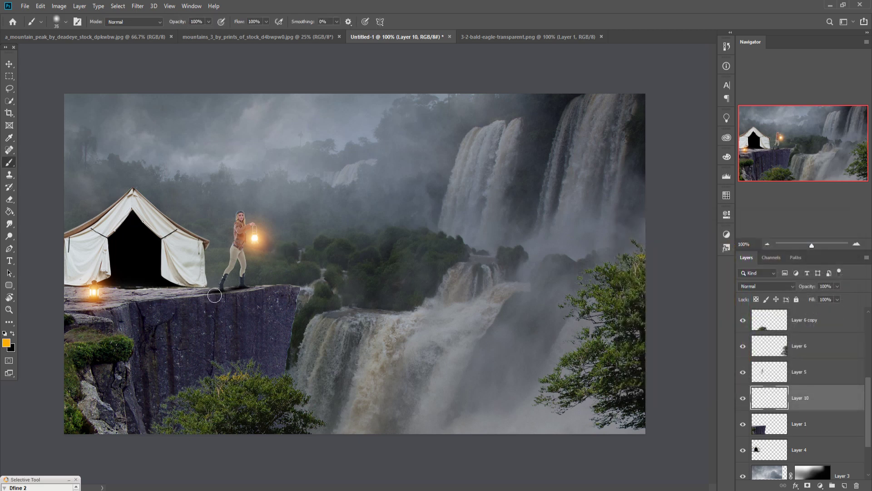
Step: Enlarge the soft brush to 150 px and paint one orange spot on the cliff edge beneath the woman
{"action": "key", "text": "bracketright"}
{"action": "key", "text": "bracketright"}
{"action": "key", "text": "bracketright"}
{"action": "key", "text": "bracketright"}
{"action": "key", "text": "bracketright"}
{"action": "key", "text": "bracketright"}
{"action": "key", "text": "bracketright"}
{"action": "key", "text": "bracketright"}
{"action": "key", "text": "bracketright"}
{"action": "key", "text": "bracketright"}
{"action": "left_click", "coordinate": [212, 298]}
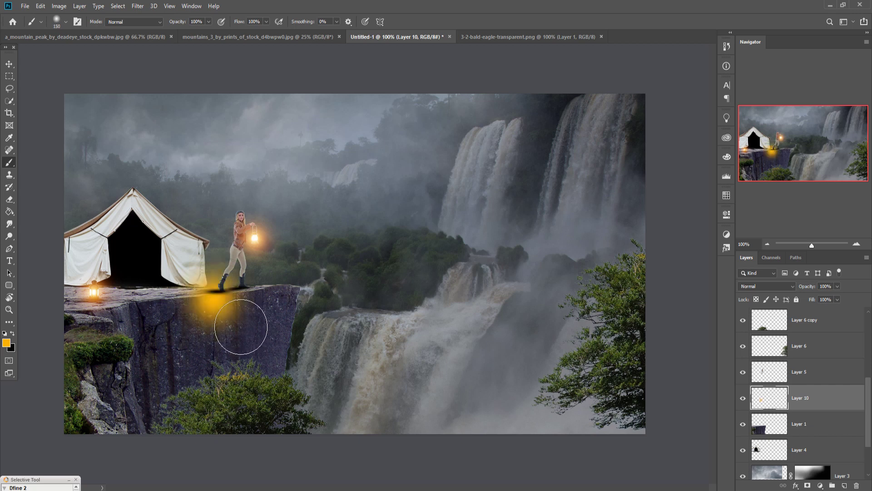
Step: Clip the orange light layer to the cliff layer and set its blend mode to Overlay
{"action": "right_click", "coordinate": [819, 397]}
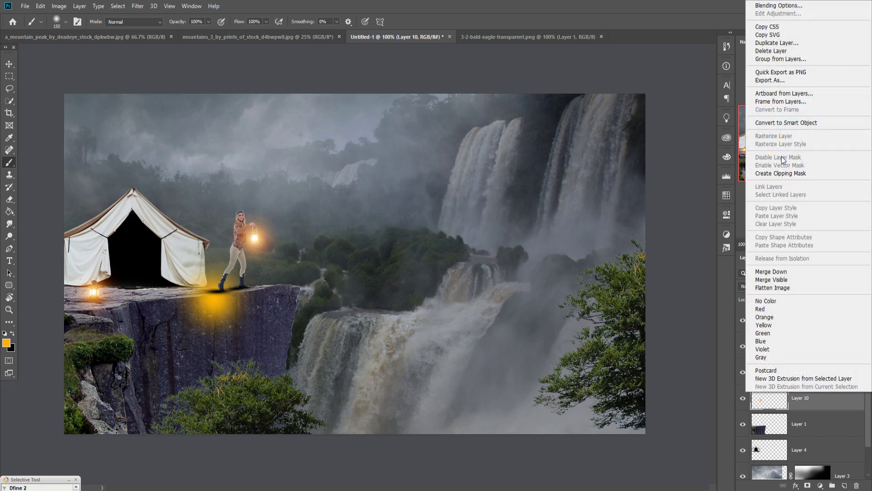
{"action": "left_click", "coordinate": [781, 173]}
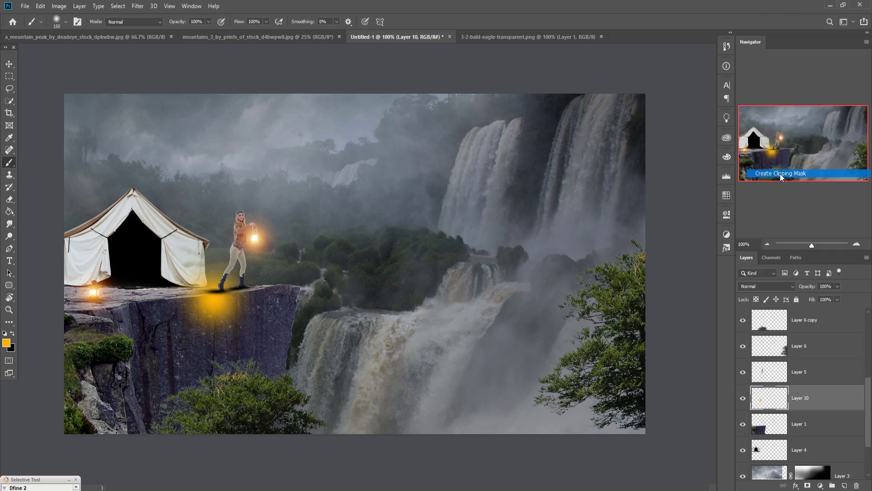
{"action": "left_click", "coordinate": [791, 286]}
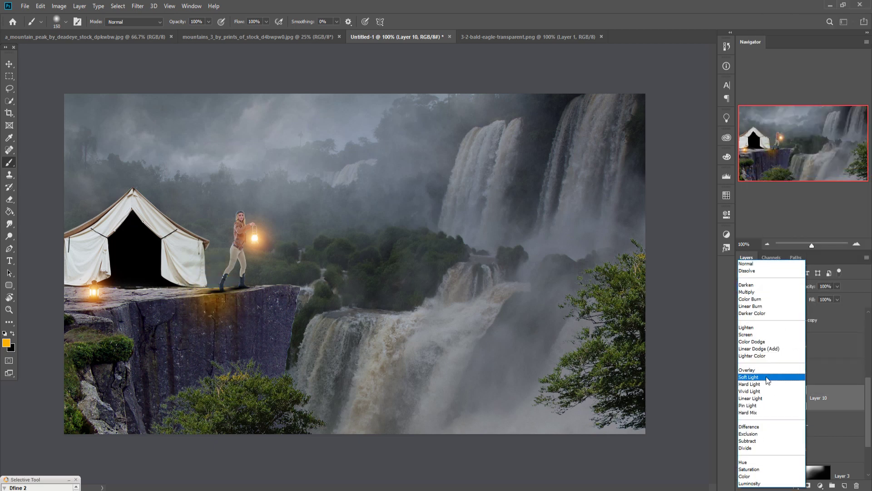
{"action": "left_click", "coordinate": [766, 371]}
Step: Stretch the orange light to about 393% width and 212% height so it covers the whole top of the cliff
{"action": "left_click", "coordinate": [9, 64]}
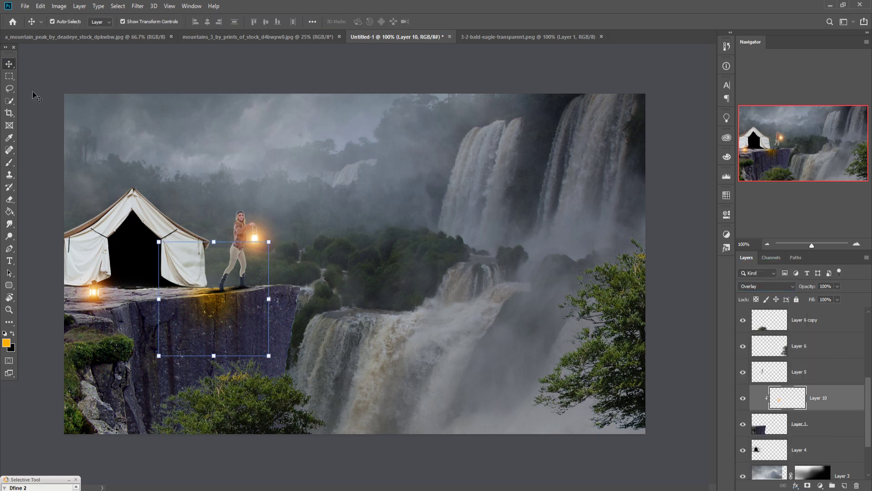
{"action": "left_click_drag", "start_coordinate": [269, 300], "coordinate": [397, 299]}
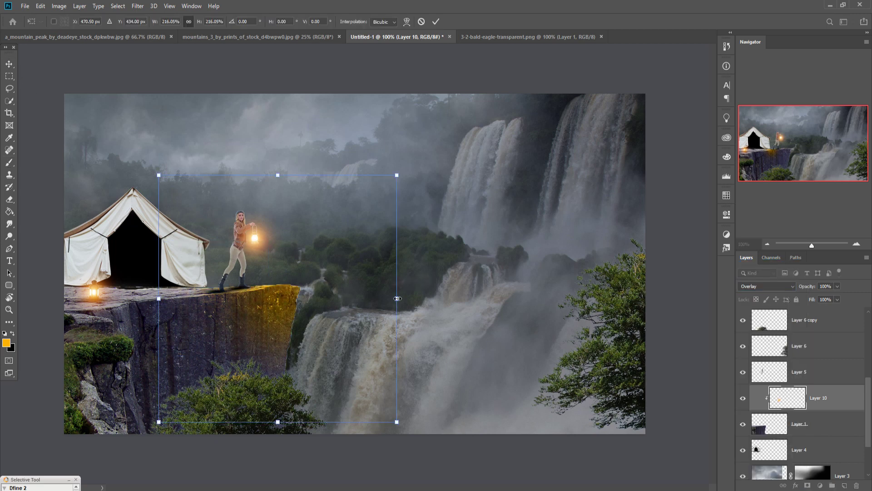
{"action": "left_click_drag", "start_coordinate": [280, 302], "coordinate": [263, 293]}
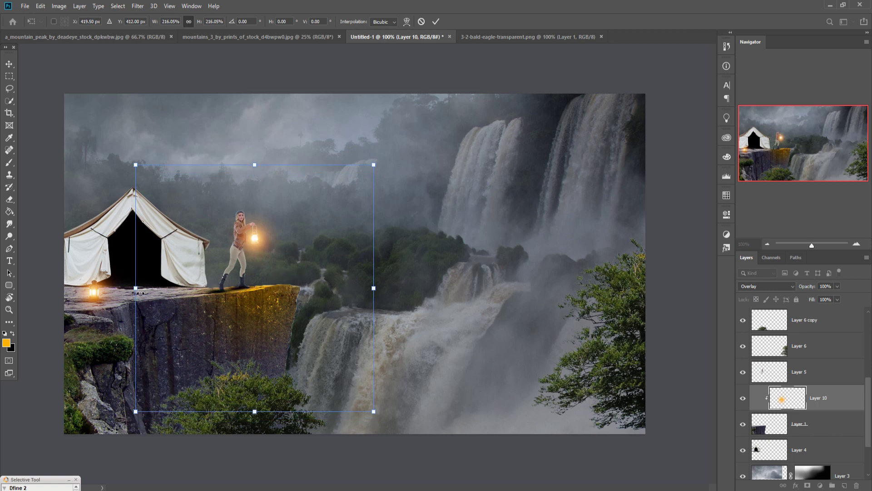
{"action": "left_click_drag", "start_coordinate": [140, 294], "coordinate": [6, 295]}
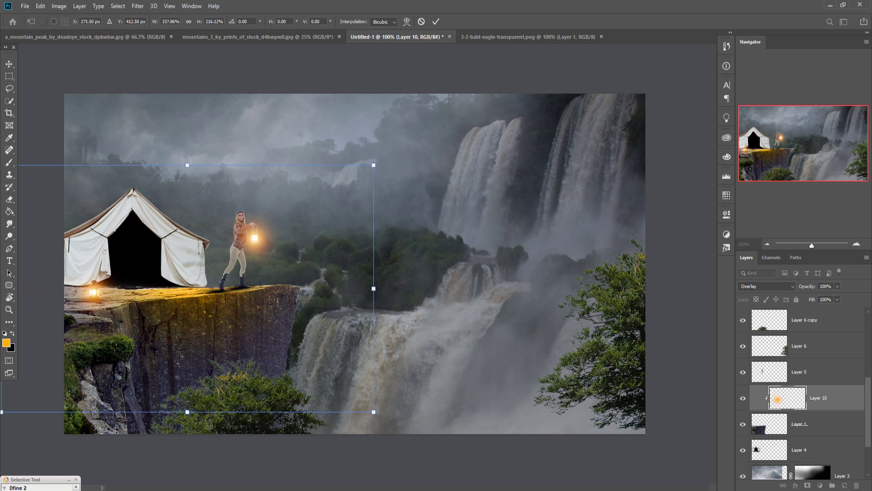
{"action": "left_click_drag", "start_coordinate": [379, 294], "coordinate": [440, 294]}
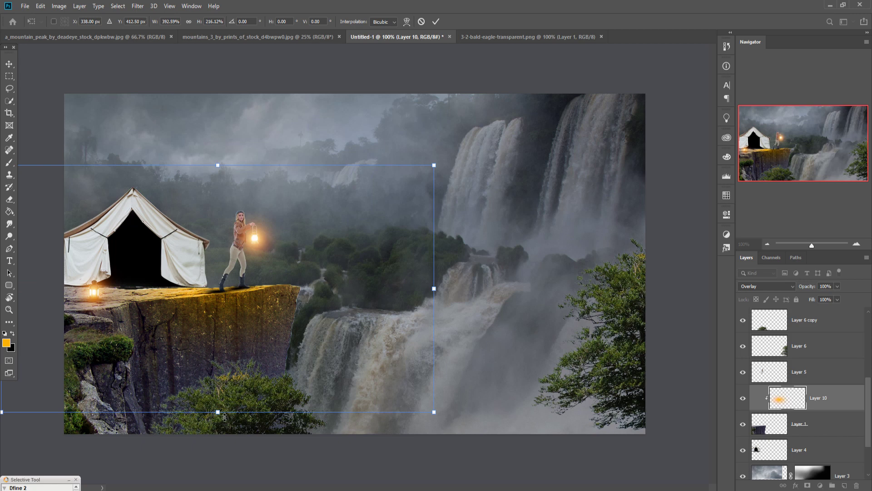
{"action": "left_click_drag", "start_coordinate": [225, 417], "coordinate": [224, 412]}
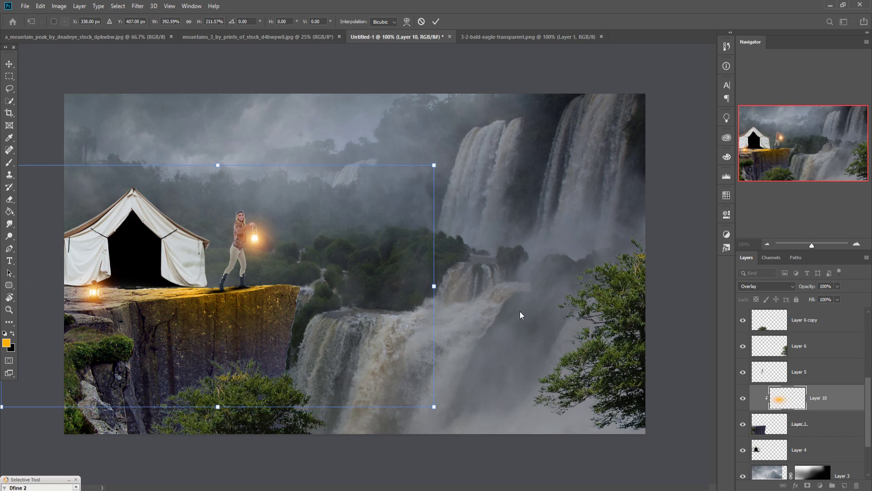
{"action": "left_click", "coordinate": [437, 21]}
Step: Duplicate the clipped orange light layer to strengthen the light on the cliff
{"action": "right_click", "coordinate": [835, 401]}
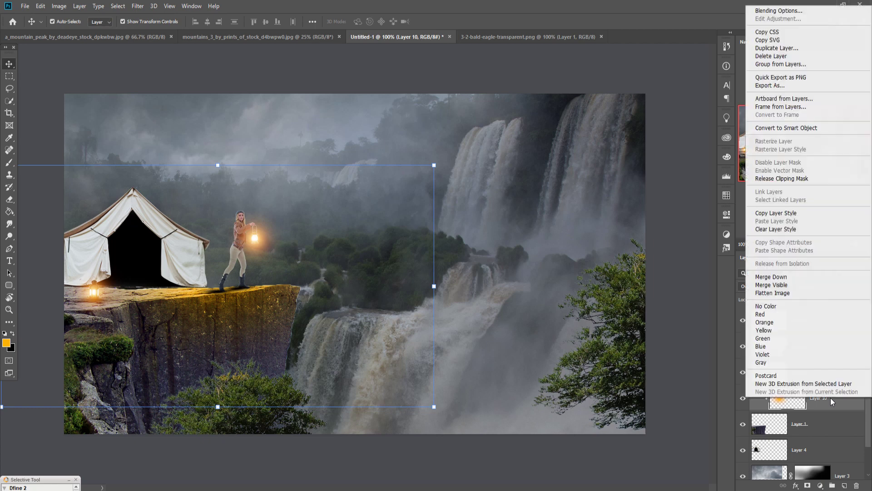
{"action": "left_click", "coordinate": [777, 49]}
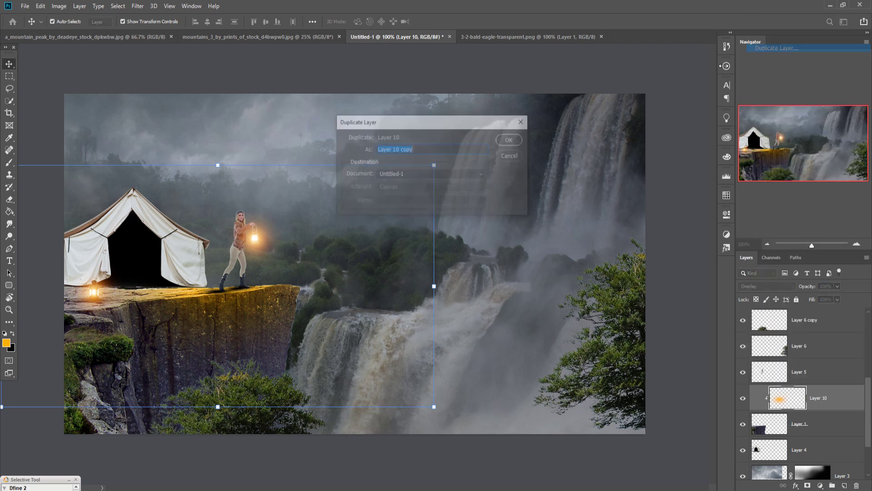
{"action": "left_click", "coordinate": [509, 140]}
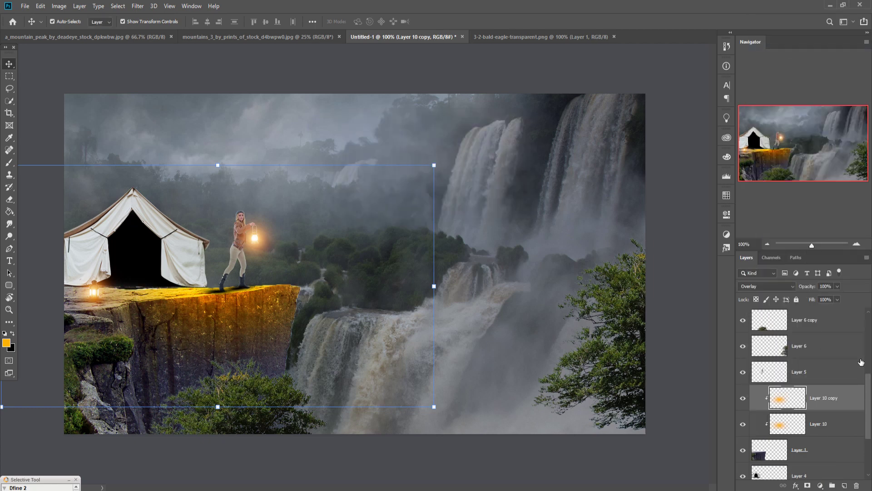
Step: Add an empty layer directly above the woman's layer and clip it to her
{"action": "left_click", "coordinate": [808, 374]}
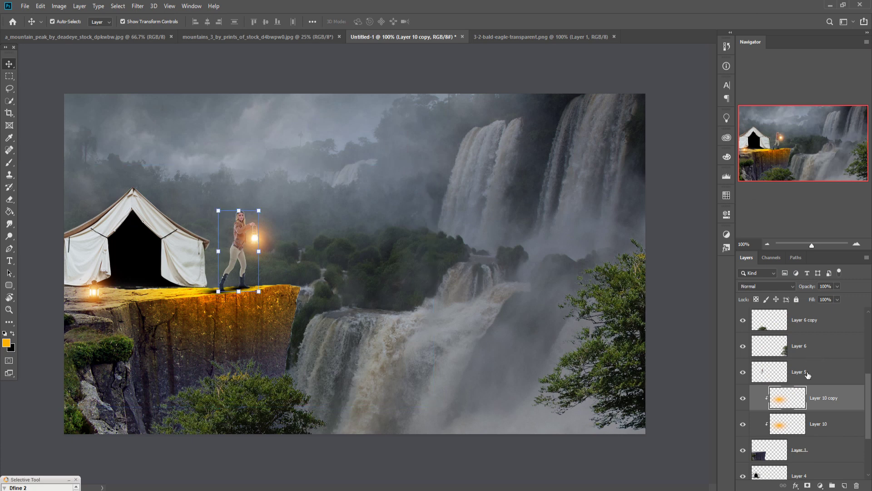
{"action": "left_click", "coordinate": [846, 486]}
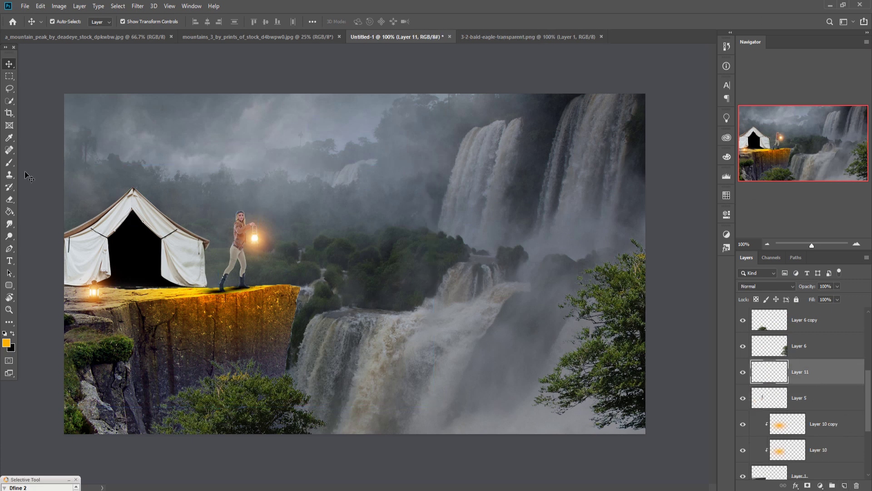
{"action": "left_click", "coordinate": [9, 163]}
{"action": "right_click", "coordinate": [807, 376]}
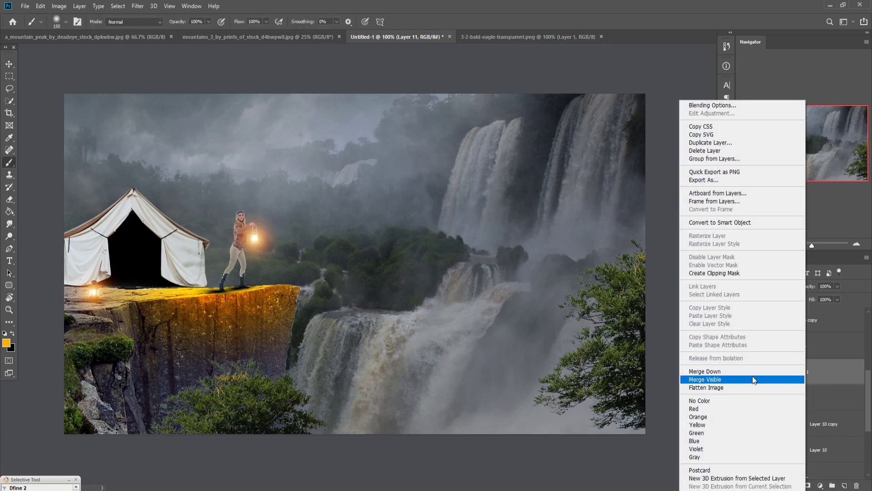
{"action": "left_click", "coordinate": [727, 274]}
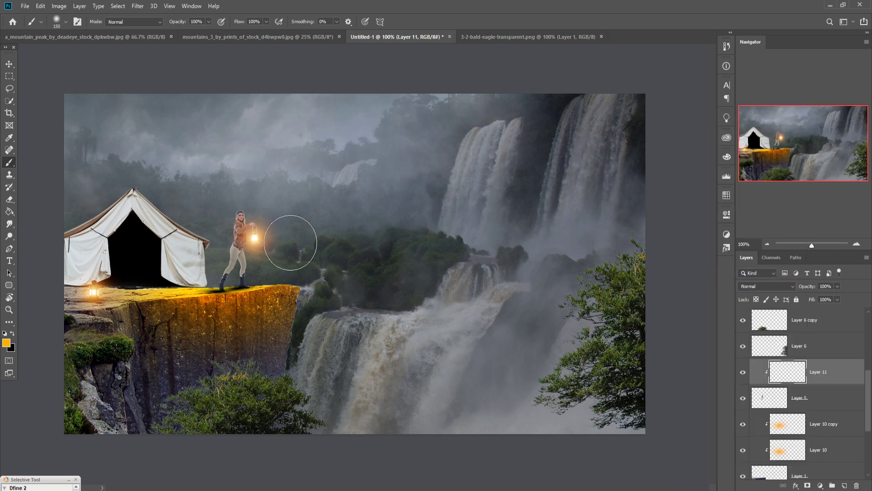
Step: Reduce the soft brush to 45 px and paint orange light down the lantern-facing side of the woman
{"action": "key", "text": "bracketleft"}
{"action": "key", "text": "bracketleft"}
{"action": "key", "text": "bracketleft"}
{"action": "key", "text": "bracketleft"}
{"action": "key", "text": "bracketleft"}
{"action": "key", "text": "bracketleft"}
{"action": "key", "text": "bracketleft"}
{"action": "key", "text": "bracketleft"}
{"action": "mouse_move", "coordinate": [241, 211]}
{"action": "left_mouse_down"}
{"action": "mouse_move", "coordinate": [256, 225]}
{"action": "mouse_move", "coordinate": [257, 278]}
{"action": "left_mouse_up"}
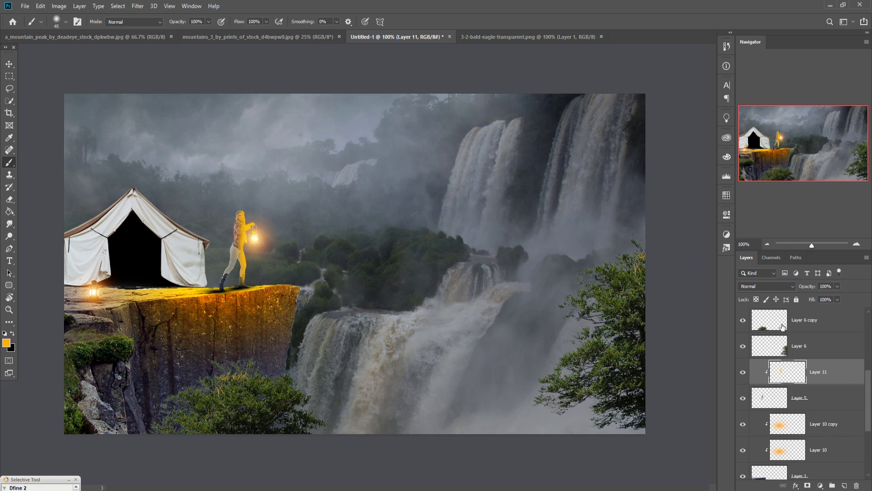
Step: Set the woman's orange light layer to Overlay blend mode at 70% opacity
{"action": "left_click", "coordinate": [767, 286]}
{"action": "left_click", "coordinate": [758, 370]}
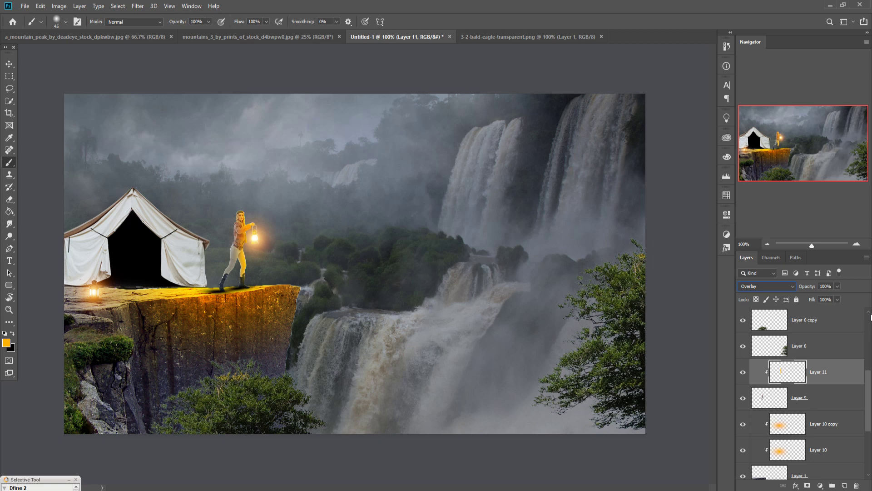
{"action": "left_click", "coordinate": [837, 286]}
{"action": "left_click_drag", "start_coordinate": [836, 296], "coordinate": [832, 297]}
{"action": "left_click", "coordinate": [9, 64]}
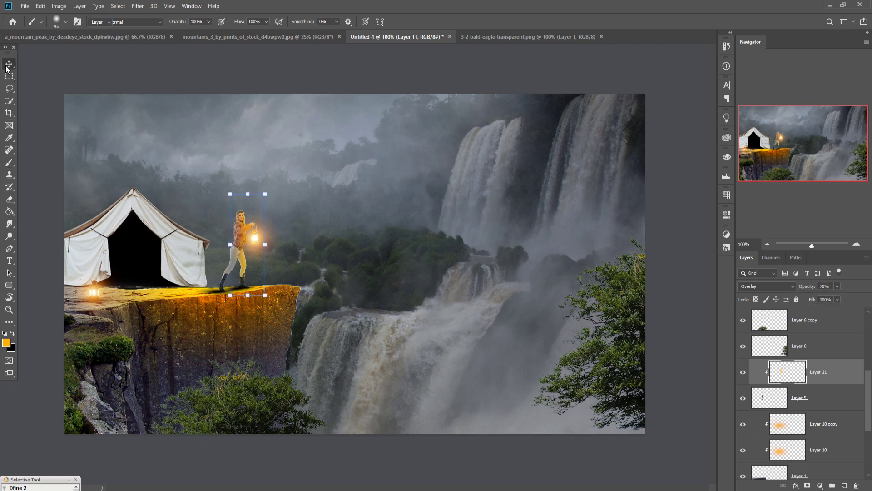
Step: Create an empty layer directly above the tent layer, beneath the cliff layer
{"action": "scroll", "coordinate": [811, 389], "scroll_direction": "down", "scroll_amount": 3}
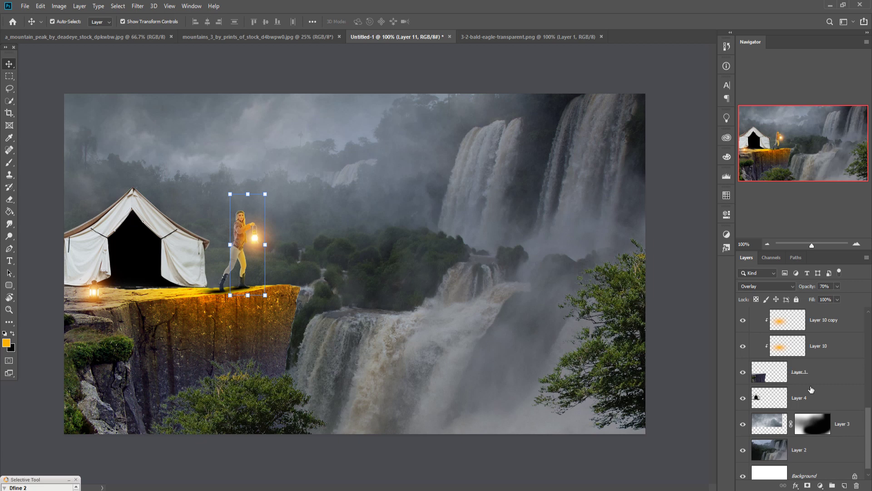
{"action": "scroll", "coordinate": [812, 389], "scroll_direction": "up", "scroll_amount": 1}
{"action": "left_click", "coordinate": [832, 430]}
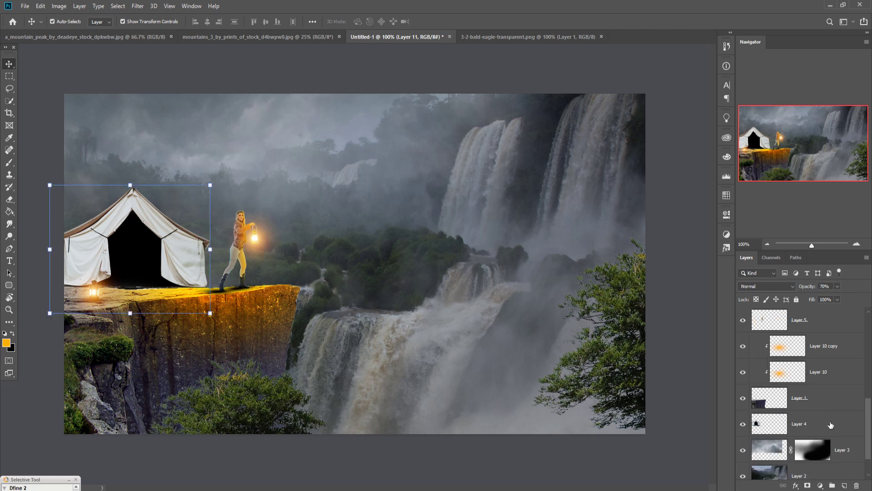
{"action": "left_click", "coordinate": [844, 486]}
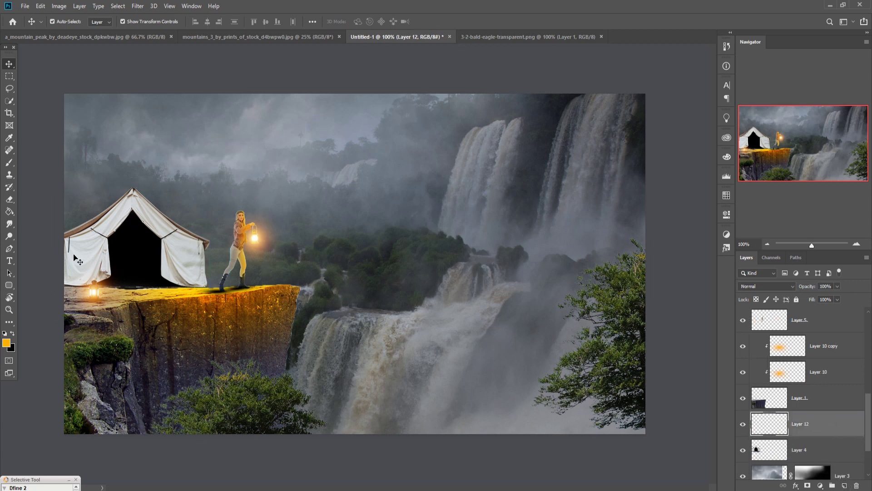
Step: Enlarge the soft brush to 250 px and paint one orange spot over the lower part of the tent
{"action": "left_click", "coordinate": [9, 163]}
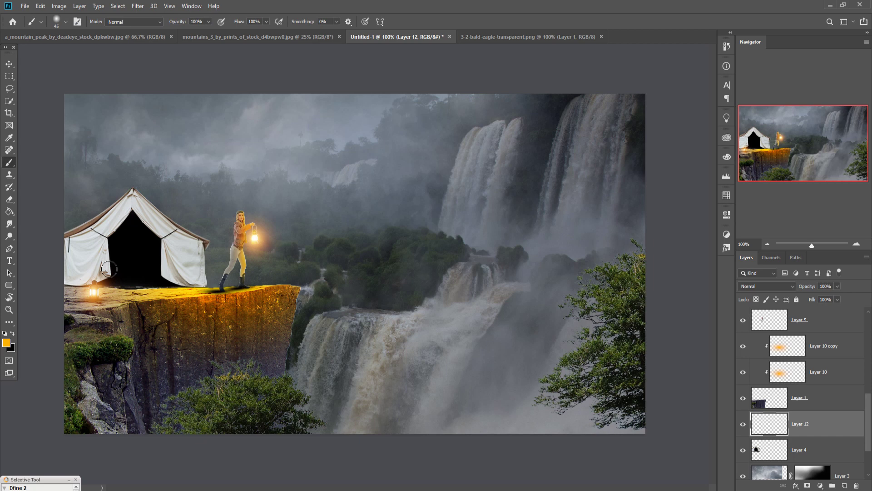
{"action": "key", "text": "bracketright"}
{"action": "key", "text": "bracketright"}
{"action": "key", "text": "bracketright"}
{"action": "key", "text": "bracketright"}
{"action": "key", "text": "bracketright"}
{"action": "key", "text": "bracketright"}
{"action": "key", "text": "bracketright"}
{"action": "key", "text": "bracketright"}
{"action": "key", "text": "bracketright"}
{"action": "key", "text": "bracketright"}
{"action": "key", "text": "bracketright"}
{"action": "left_click", "coordinate": [112, 256]}
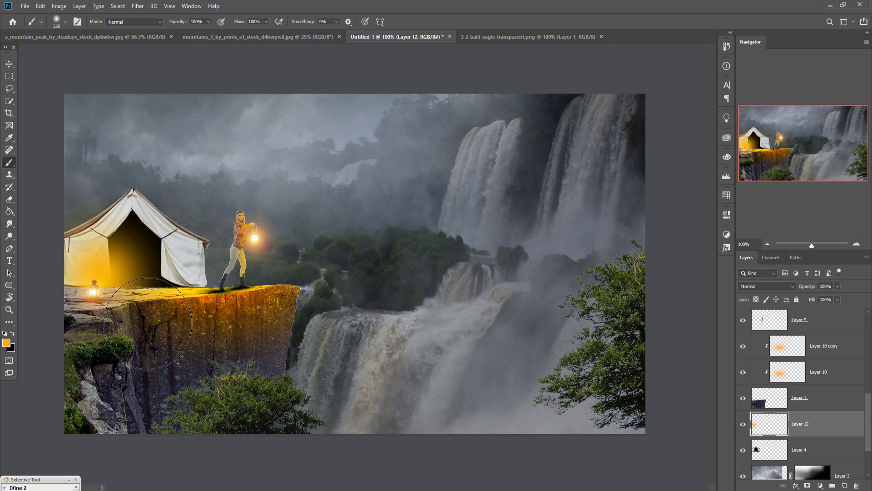
Step: Set the blend mode of the tent's orange light layer to Overlay
{"action": "left_click", "coordinate": [793, 287]}
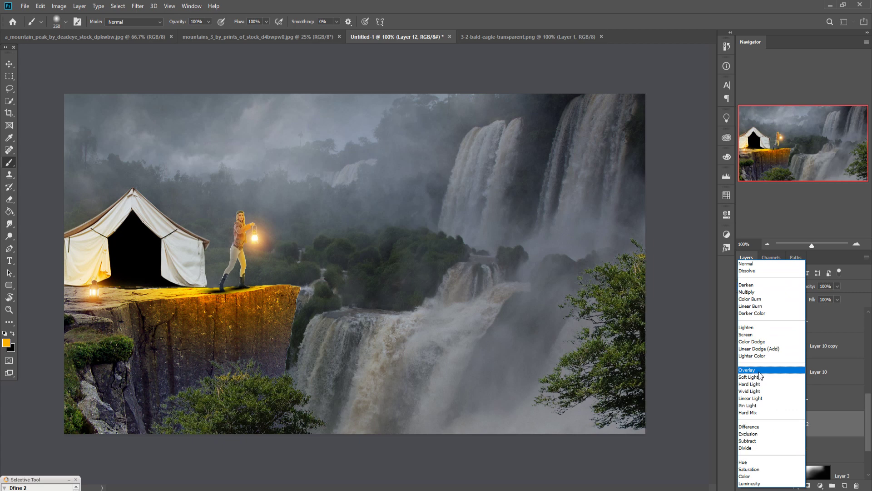
{"action": "left_click", "coordinate": [759, 371]}
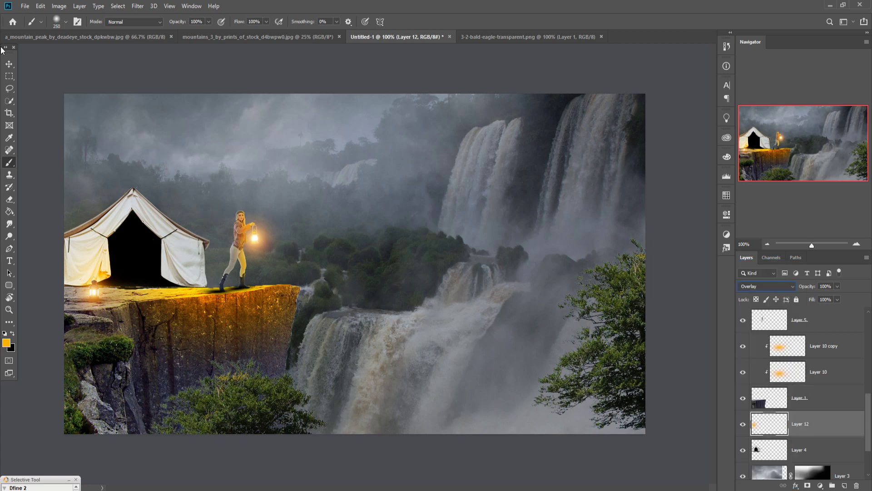
{"action": "left_click", "coordinate": [9, 64]}
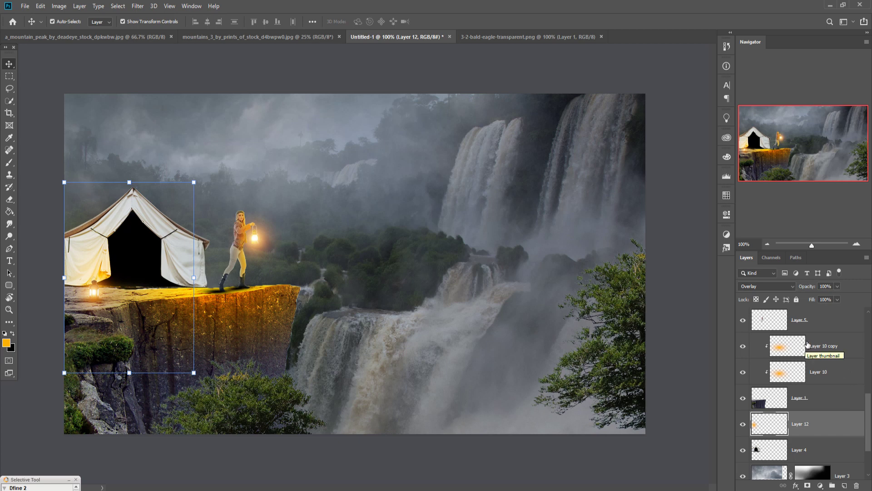
Step: Add a Curves adjustment above all layers and pull its RGB midtones down to darken the whole scene
{"action": "left_click", "coordinate": [834, 327]}
{"action": "scroll", "coordinate": [832, 325], "scroll_direction": "up", "scroll_amount": 5}
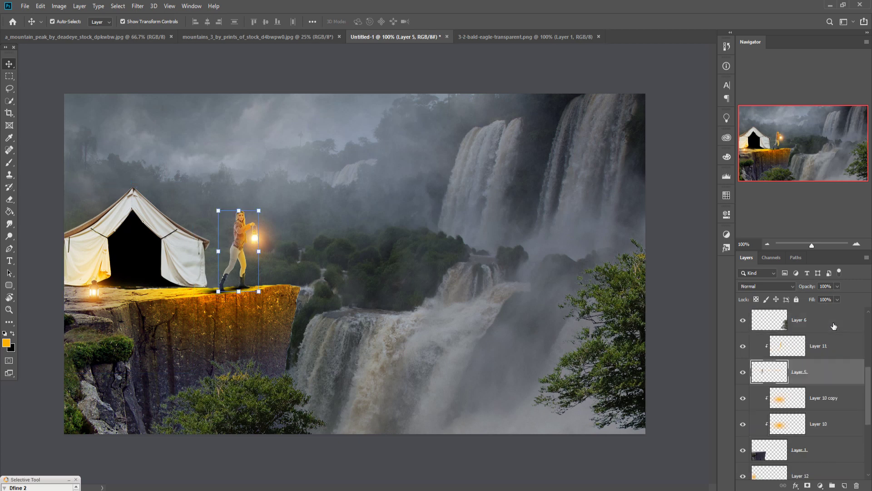
{"action": "left_click", "coordinate": [818, 324]}
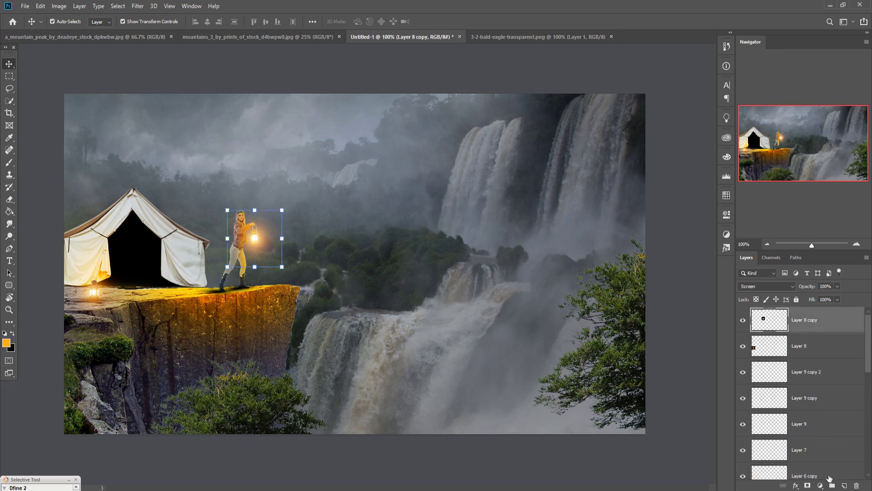
{"action": "left_click", "coordinate": [821, 486]}
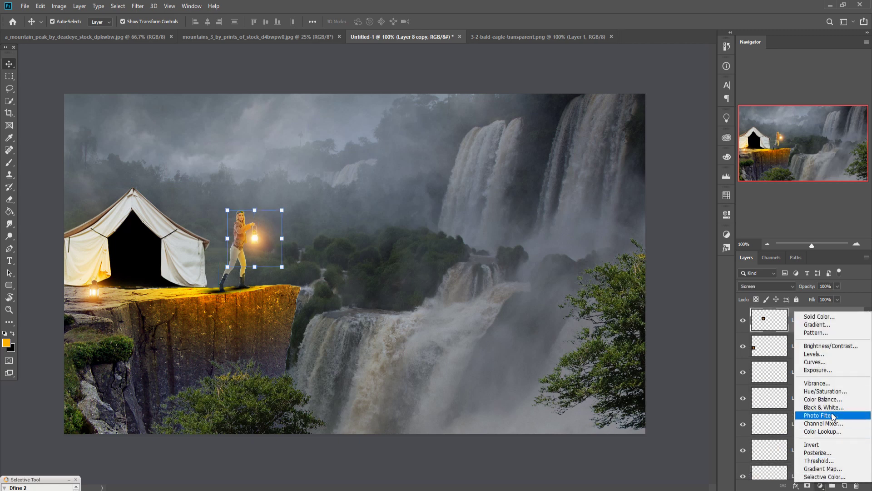
{"action": "left_click", "coordinate": [825, 363]}
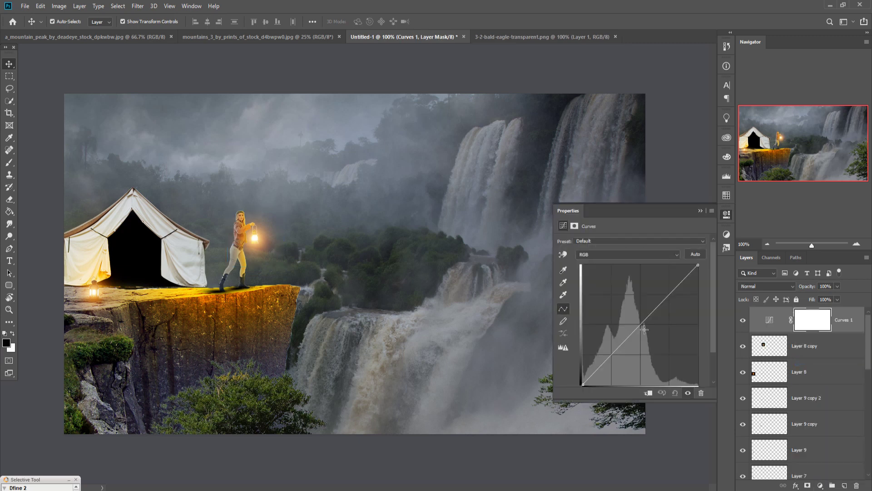
{"action": "left_click_drag", "start_coordinate": [647, 327], "coordinate": [650, 337]}
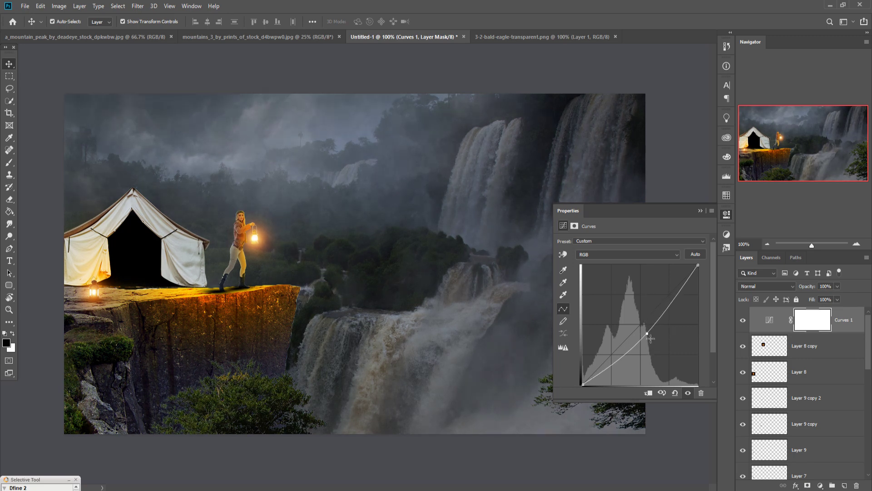
{"action": "left_click", "coordinate": [700, 211]}
Step: Copy the eagle from 3-2-bald-eagle-transparent.png into the composite and put its source window away
{"action": "left_click", "coordinate": [541, 37]}
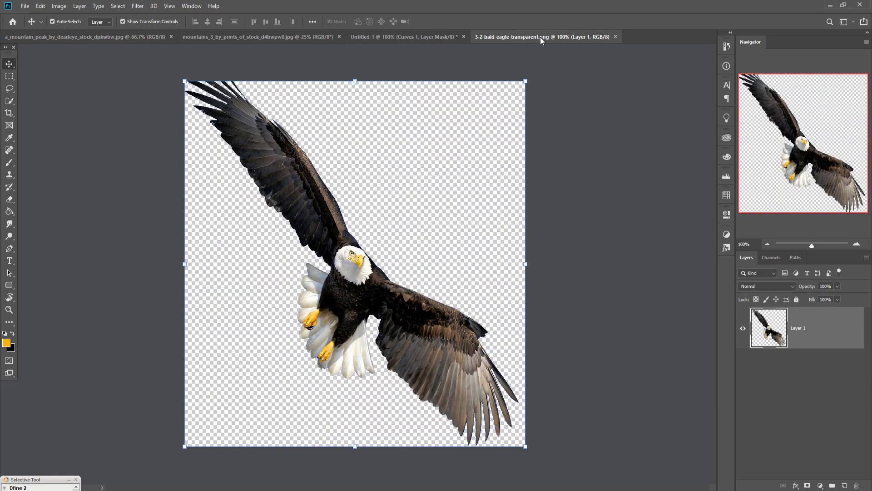
{"action": "left_click_drag", "start_coordinate": [541, 37], "coordinate": [543, 64]}
{"action": "left_click_drag", "start_coordinate": [630, 242], "coordinate": [449, 183]}
{"action": "left_click", "coordinate": [780, 65]}
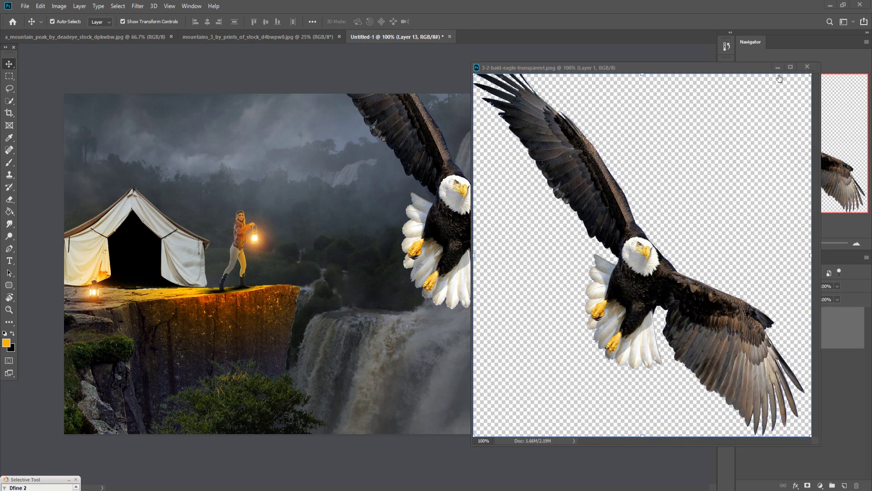
Step: Scale the eagle proportionally to about 31% and place it in the air just in front of the upper waterfalls
{"action": "left_click_drag", "start_coordinate": [634, 379], "coordinate": [458, 192]}
{"action": "left_click_drag", "start_coordinate": [406, 170], "coordinate": [439, 264]}
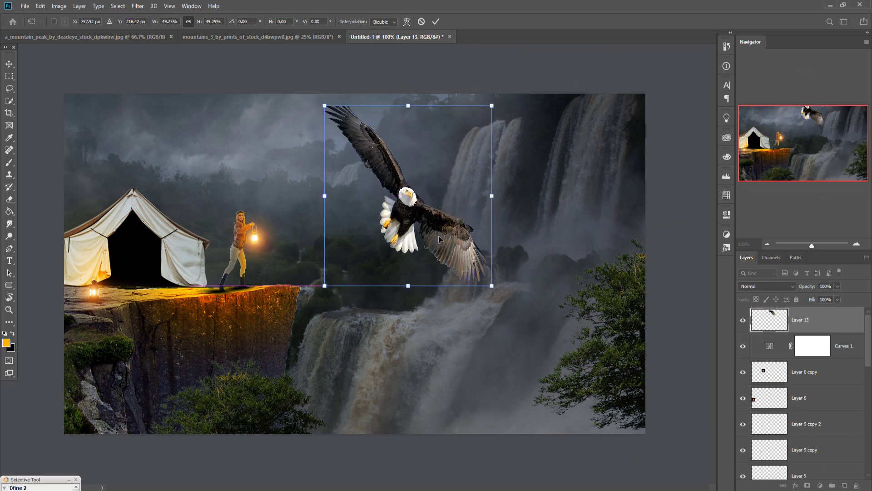
{"action": "left_click_drag", "start_coordinate": [493, 288], "coordinate": [449, 239]}
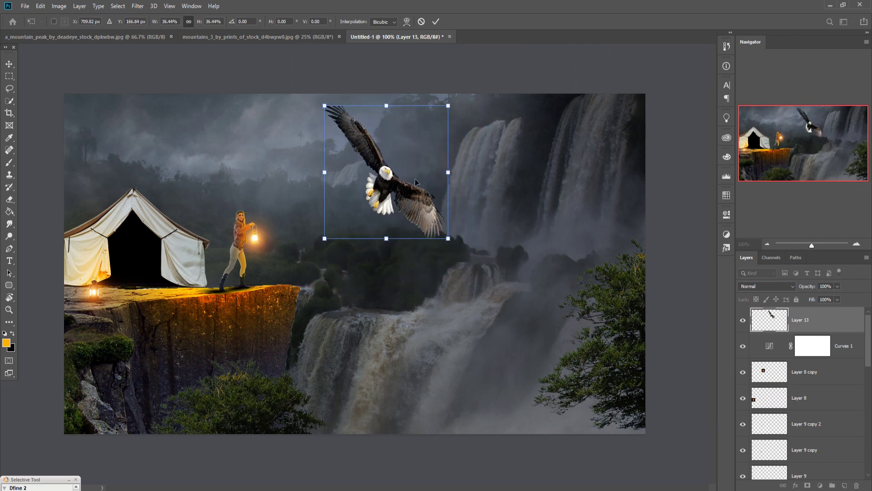
{"action": "left_click_drag", "start_coordinate": [405, 198], "coordinate": [434, 218]}
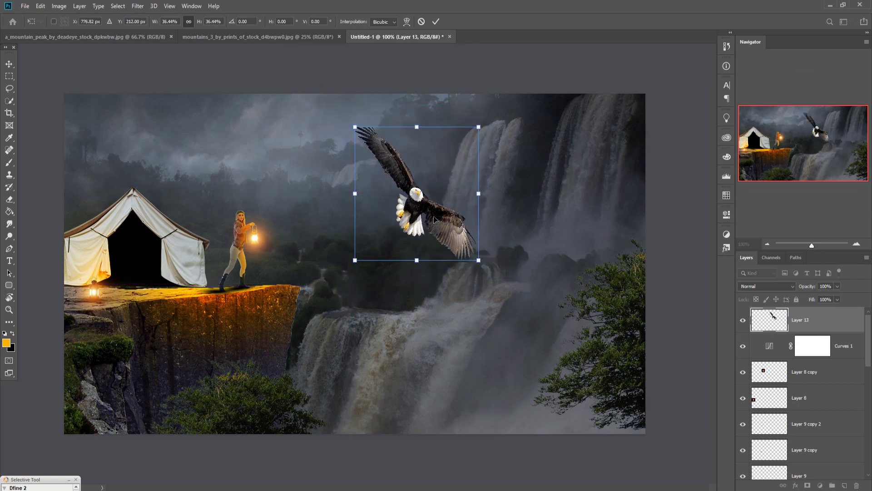
{"action": "left_click_drag", "start_coordinate": [482, 267], "coordinate": [461, 243]}
{"action": "left_click_drag", "start_coordinate": [433, 208], "coordinate": [458, 205]}
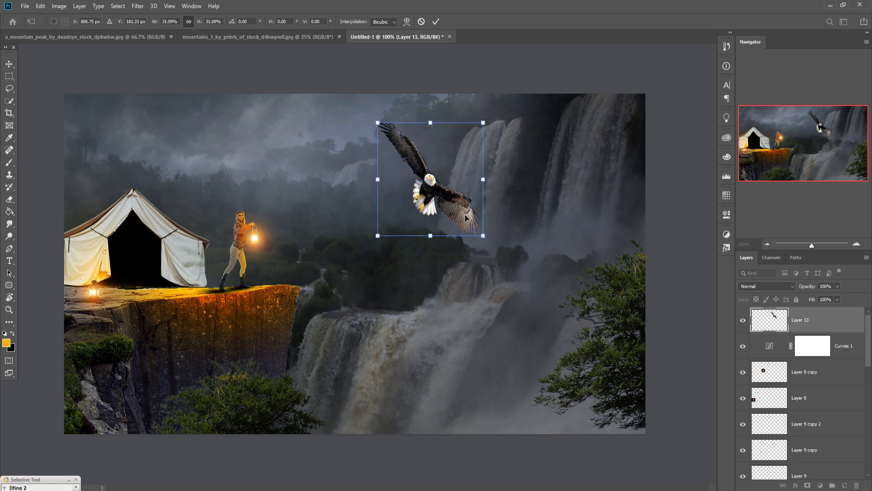
{"action": "left_click", "coordinate": [436, 21]}
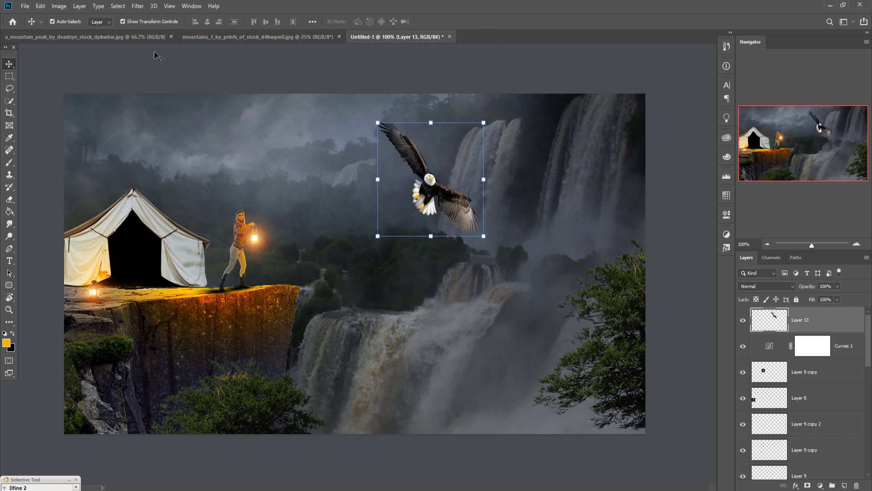
Step: Apply the Camera Raw filter to the eagle with Clarity -63 and Exposure -1.15
{"action": "left_click", "coordinate": [136, 6]}
{"action": "left_click", "coordinate": [152, 63]}
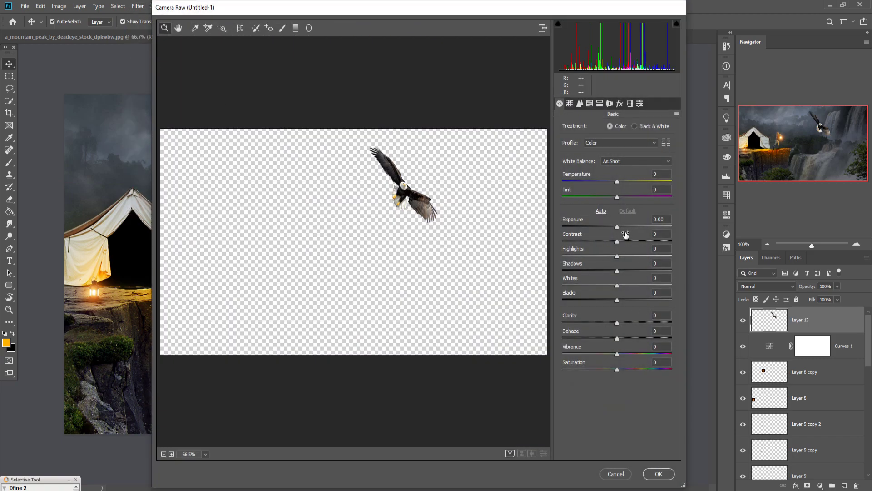
{"action": "left_click_drag", "start_coordinate": [618, 322], "coordinate": [583, 322]}
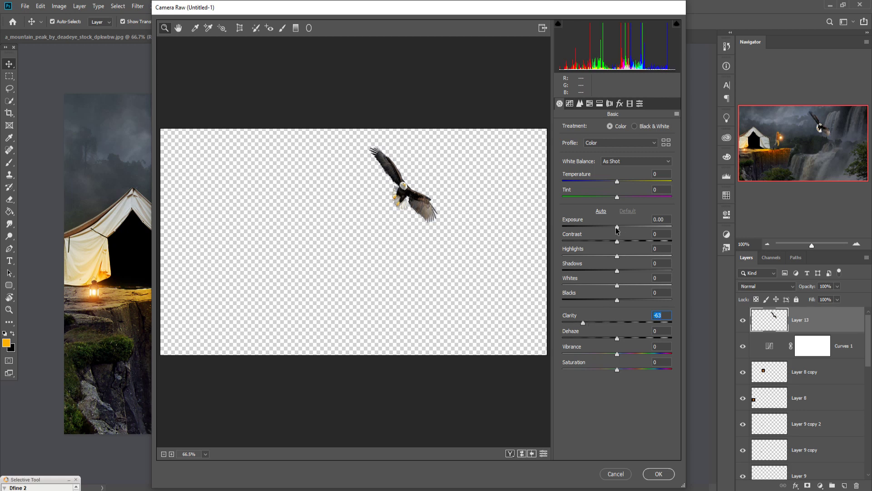
{"action": "mouse_move", "coordinate": [617, 227]}
{"action": "left_mouse_down"}
{"action": "mouse_move", "coordinate": [609, 285]}
{"action": "mouse_move", "coordinate": [605, 229]}
{"action": "left_mouse_up"}
{"action": "left_click", "coordinate": [659, 475]}
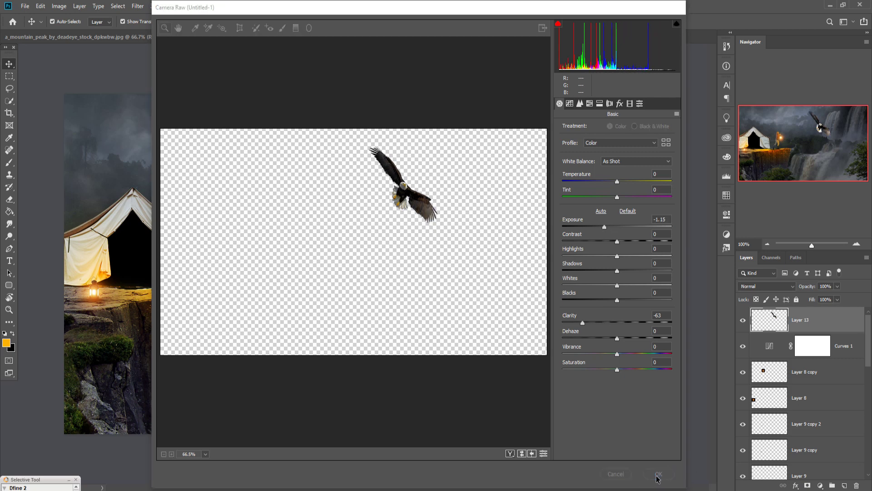
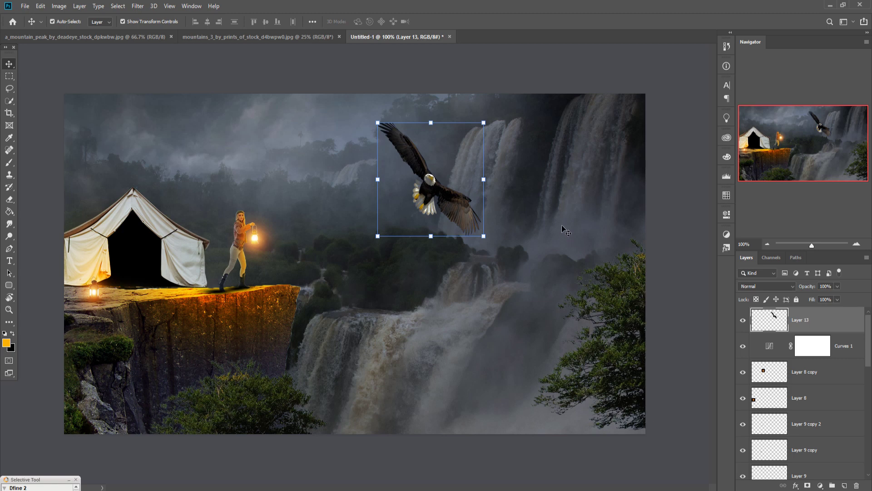
Step: Add an empty layer directly above Layer 6 copy, the bush below the cliff
{"action": "left_click", "coordinate": [853, 364]}
{"action": "scroll", "coordinate": [853, 365], "scroll_direction": "down", "scroll_amount": 3}
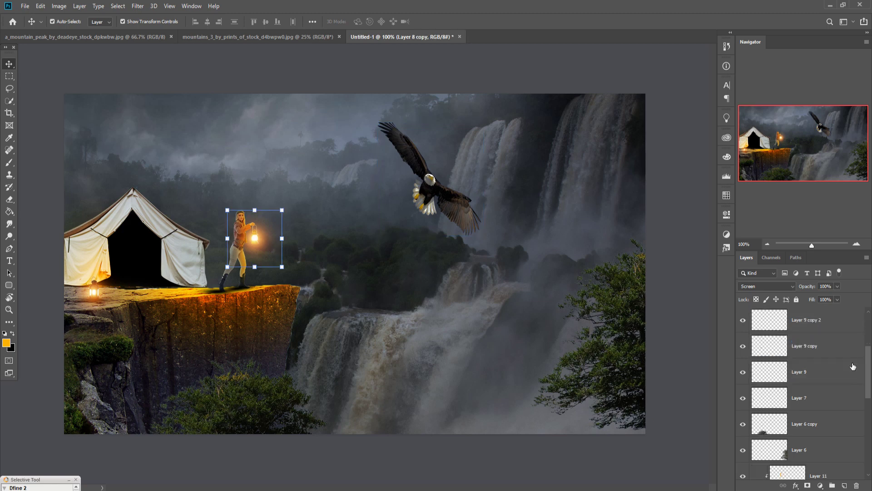
{"action": "left_click", "coordinate": [846, 376]}
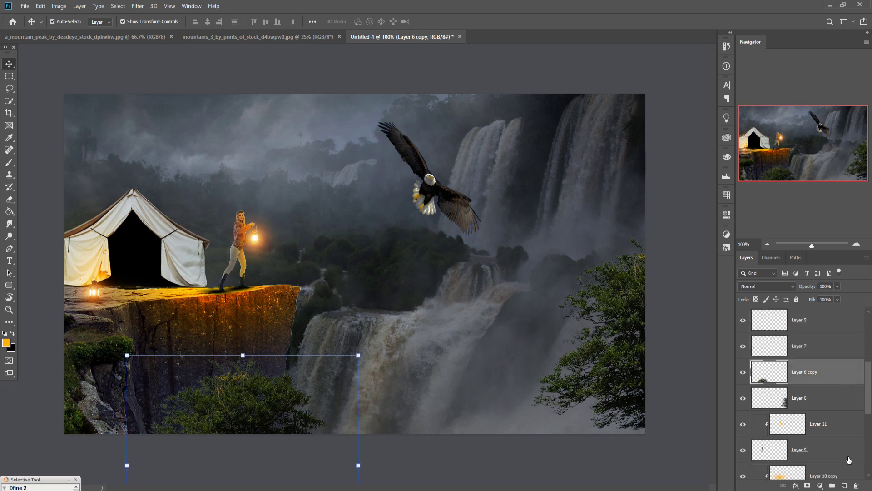
{"action": "left_click", "coordinate": [845, 485]}
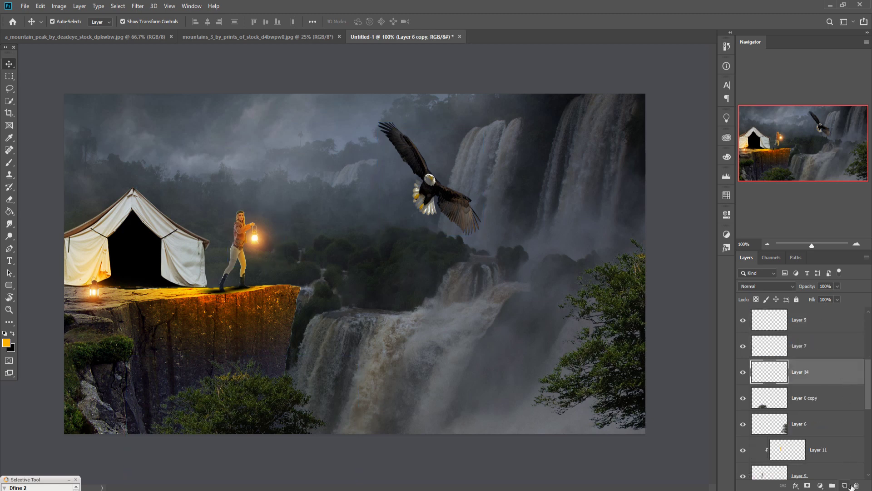
Step: Darken the bottom and outer edges of the scene with a black 500 px brush at 13% opacity
{"action": "left_click", "coordinate": [9, 162]}
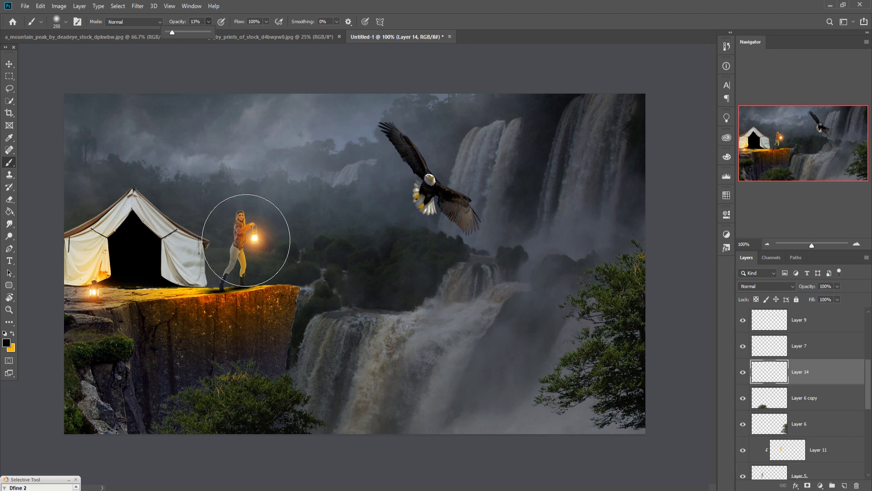
{"action": "key", "text": "bracketright"}
{"action": "key", "text": "bracketright"}
{"action": "key", "text": "bracketright"}
{"action": "key", "text": "bracketright"}
{"action": "key", "text": "bracketright"}
{"action": "key", "text": "bracketright"}
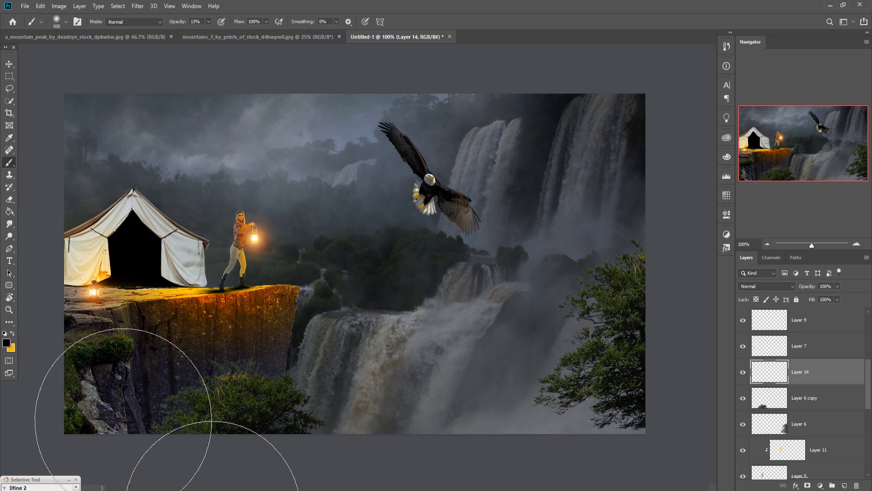
{"action": "mouse_move", "coordinate": [90, 419]}
{"action": "left_mouse_down"}
{"action": "mouse_move", "coordinate": [203, 450]}
{"action": "mouse_move", "coordinate": [97, 433]}
{"action": "mouse_move", "coordinate": [527, 458]}
{"action": "mouse_move", "coordinate": [272, 458]}
{"action": "mouse_move", "coordinate": [574, 448]}
{"action": "mouse_move", "coordinate": [660, 360]}
{"action": "mouse_move", "coordinate": [655, 400]}
{"action": "mouse_move", "coordinate": [628, 446]}
{"action": "mouse_move", "coordinate": [602, 457]}
{"action": "mouse_move", "coordinate": [546, 442]}
{"action": "mouse_move", "coordinate": [475, 475]}
{"action": "mouse_move", "coordinate": [322, 459]}
{"action": "mouse_move", "coordinate": [575, 473]}
{"action": "mouse_move", "coordinate": [560, 470]}
{"action": "mouse_move", "coordinate": [679, 124]}
{"action": "mouse_move", "coordinate": [668, 116]}
{"action": "mouse_move", "coordinate": [90, 97]}
{"action": "mouse_move", "coordinate": [88, 80]}
{"action": "mouse_move", "coordinate": [300, 111]}
{"action": "mouse_move", "coordinate": [435, 97]}
{"action": "mouse_move", "coordinate": [236, 62]}
{"action": "left_mouse_up"}
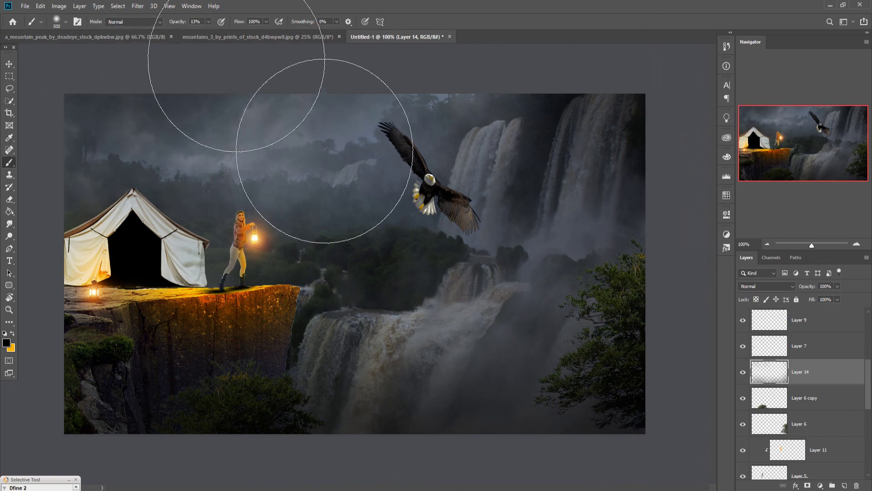
Step: Lower the brush opacity to 6% and paint more soft black shading around the scene
{"action": "left_click_drag", "start_coordinate": [206, 31], "coordinate": [205, 31]}
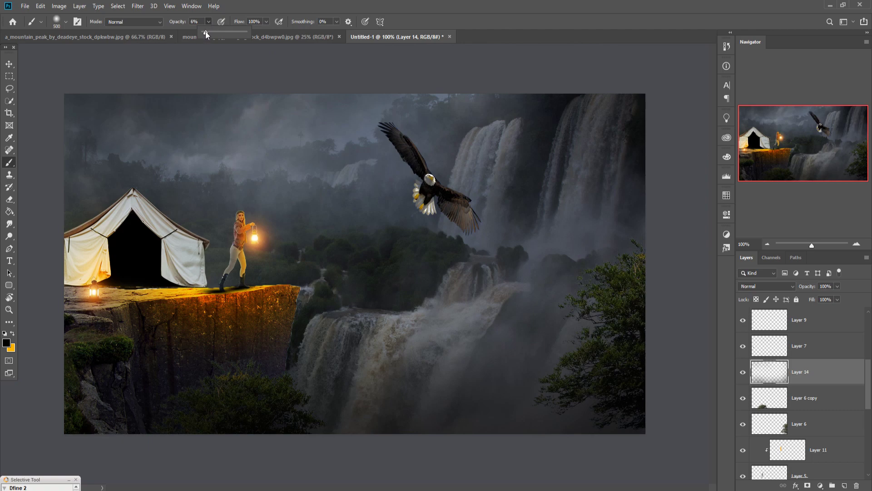
{"action": "mouse_move", "coordinate": [349, 244]}
{"action": "left_mouse_down"}
{"action": "mouse_move", "coordinate": [546, 248]}
{"action": "mouse_move", "coordinate": [481, 177]}
{"action": "mouse_move", "coordinate": [498, 141]}
{"action": "mouse_move", "coordinate": [398, 117]}
{"action": "mouse_move", "coordinate": [355, 117]}
{"action": "mouse_move", "coordinate": [249, 210]}
{"action": "mouse_move", "coordinate": [131, 252]}
{"action": "mouse_move", "coordinate": [7, 246]}
{"action": "left_mouse_up"}
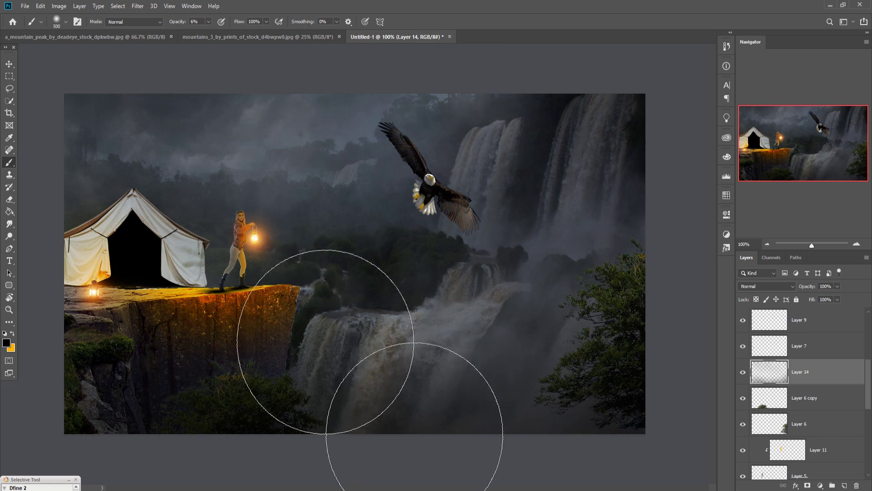
{"action": "left_click", "coordinate": [8, 65]}
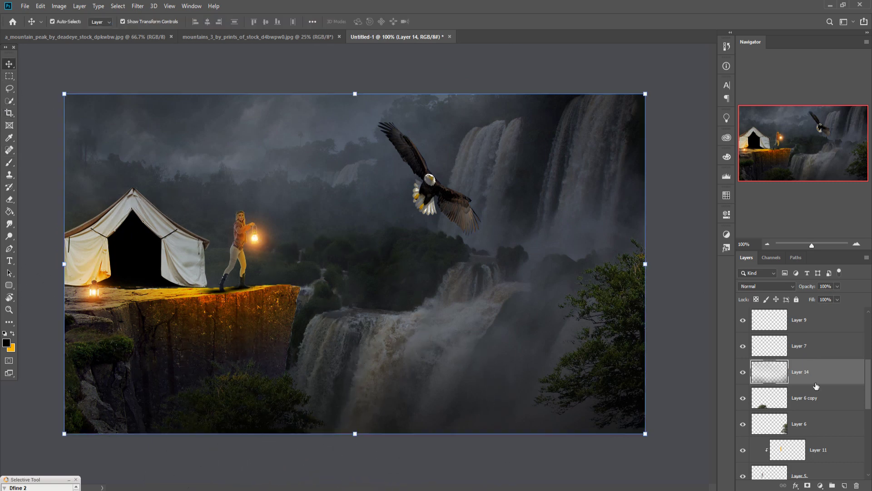
Step: Scale the eagle proportionally to 83% and place it in the air between the woman and the upper waterfalls
{"action": "scroll", "coordinate": [814, 380], "scroll_direction": "up", "scroll_amount": 3}
{"action": "scroll", "coordinate": [825, 350], "scroll_direction": "up", "scroll_amount": 1}
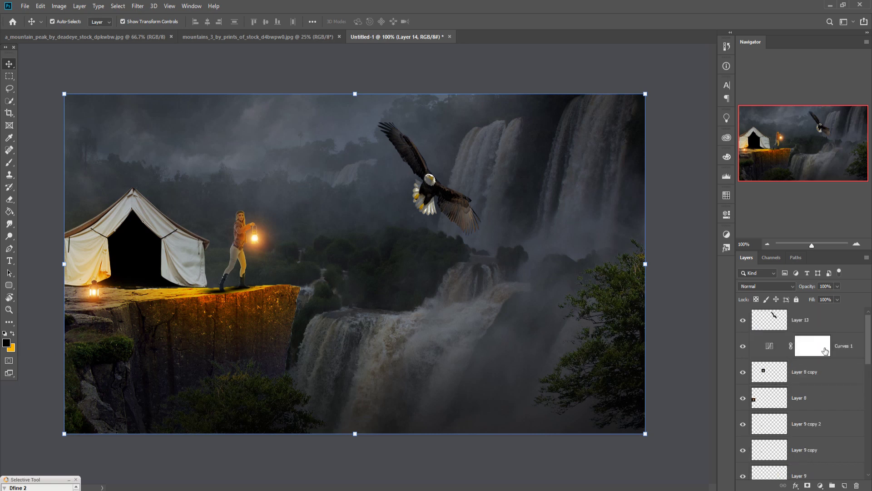
{"action": "left_click", "coordinate": [825, 323]}
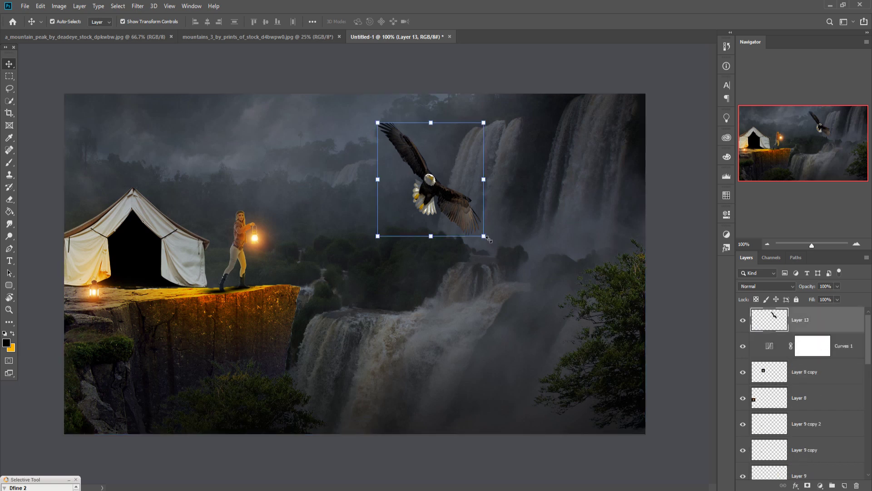
{"action": "left_click_drag", "start_coordinate": [488, 239], "coordinate": [414, 234]}
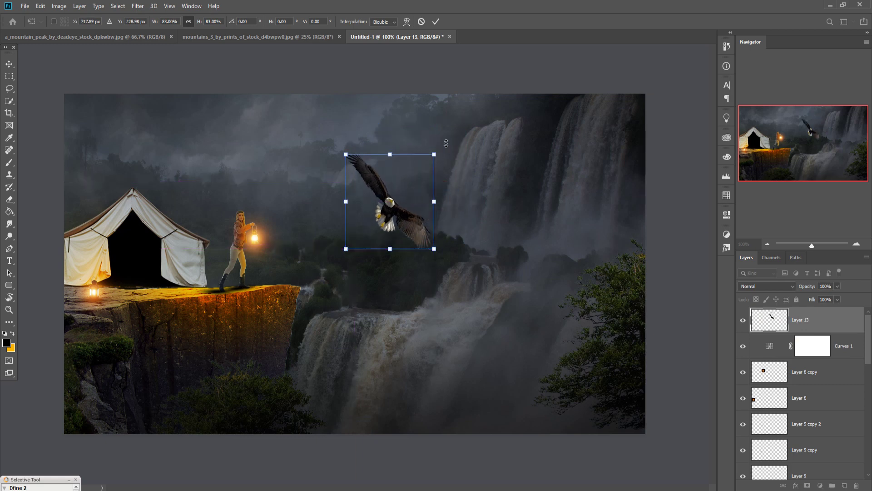
{"action": "left_click", "coordinate": [436, 23]}
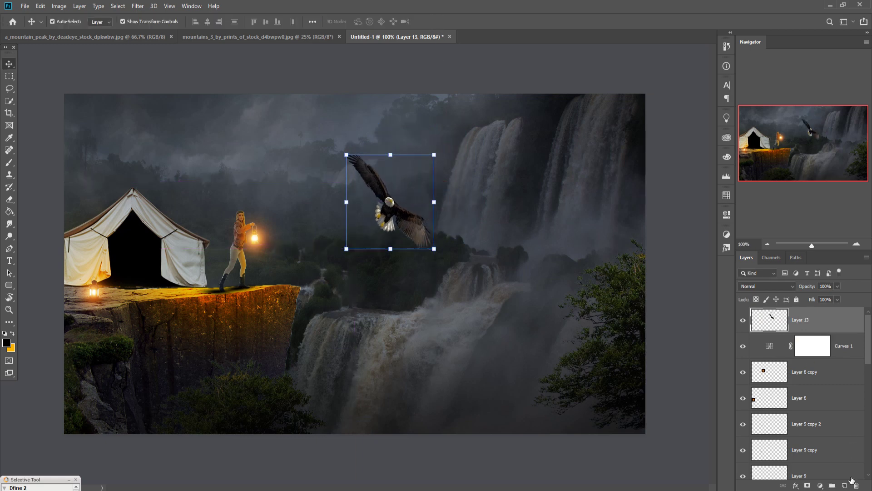
Step: Add an empty layer above the eagle layer
{"action": "left_click", "coordinate": [844, 484]}
{"action": "right_click", "coordinate": [816, 324]}
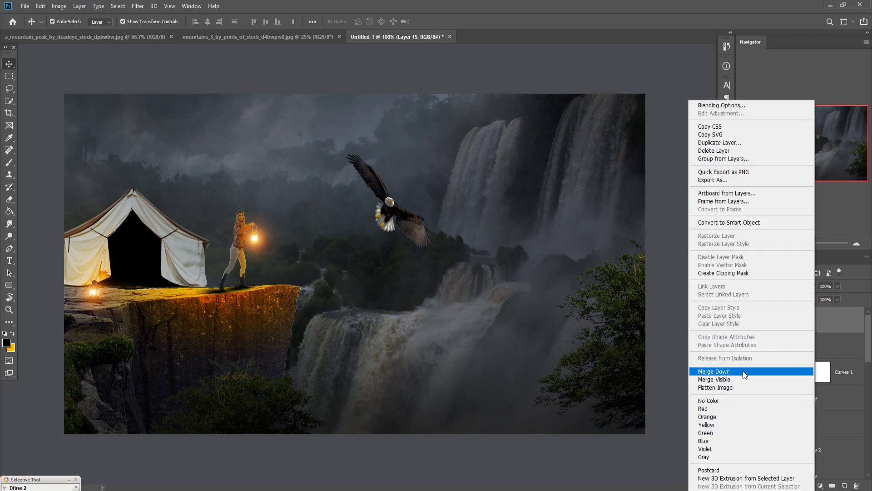
{"action": "left_click", "coordinate": [750, 372]}
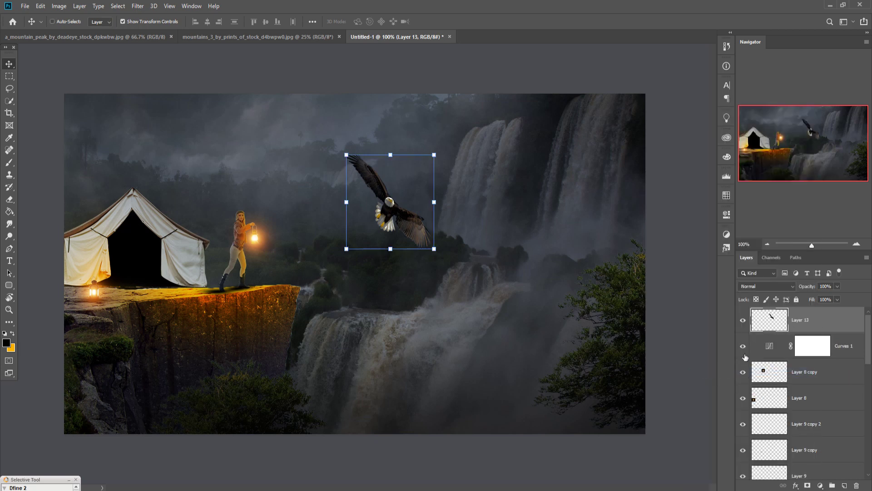
{"action": "key", "text": "ctrl+z"}
Step: Clip the empty layer to the eagle, make orange the painting colour and set the layer's blend mode to Overlay
{"action": "right_click", "coordinate": [803, 320]}
{"action": "left_click", "coordinate": [711, 271]}
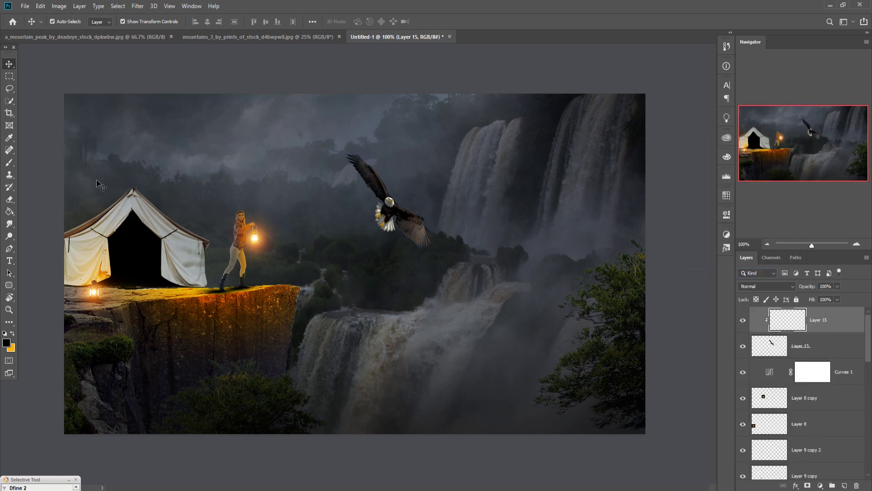
{"action": "left_click", "coordinate": [10, 169]}
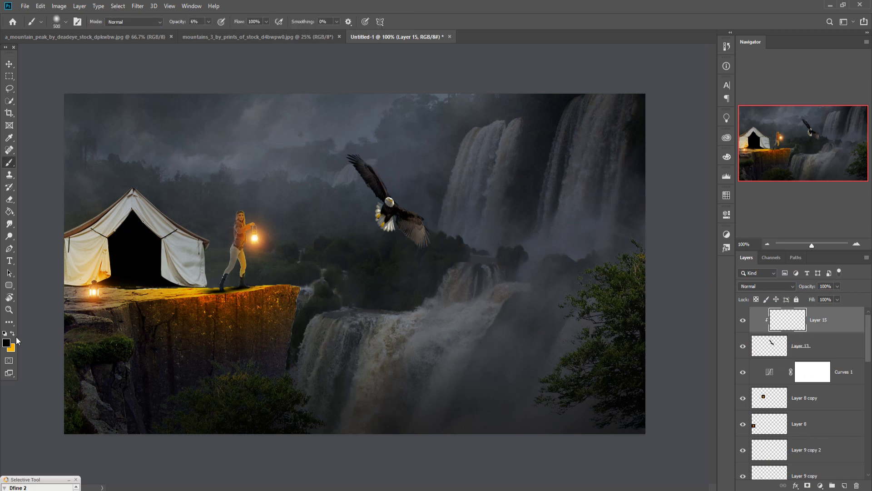
{"action": "left_click", "coordinate": [12, 334]}
{"action": "left_click", "coordinate": [795, 286]}
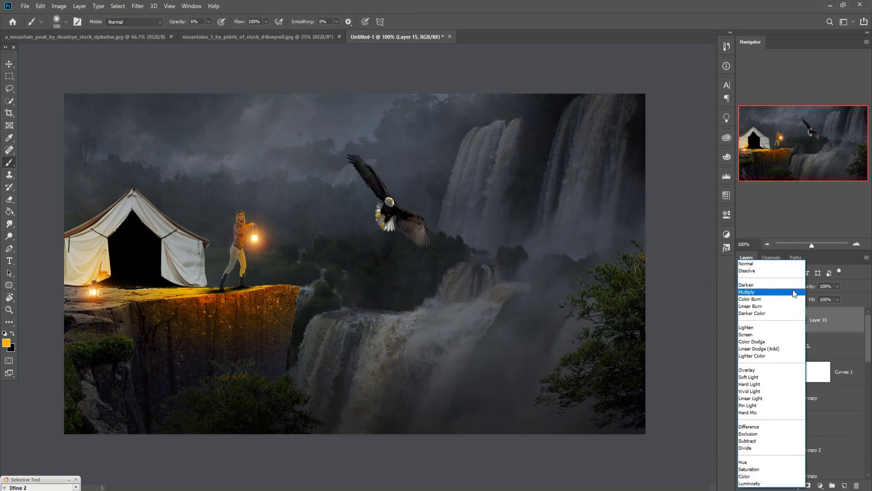
{"action": "left_click", "coordinate": [754, 375]}
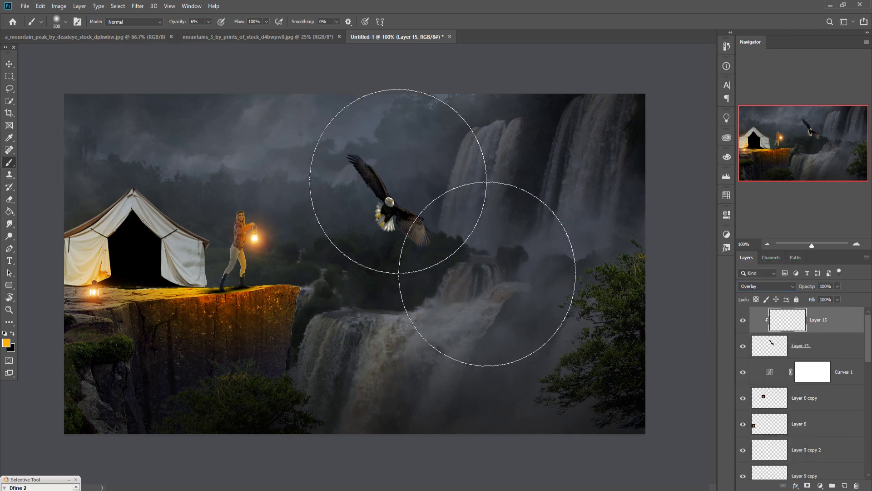
Step: Paint orange light over the eagle's wings and tail with a 125 px brush at 100% opacity
{"action": "key", "text": "["}
{"action": "key", "text": "["}
{"action": "key", "text": "["}
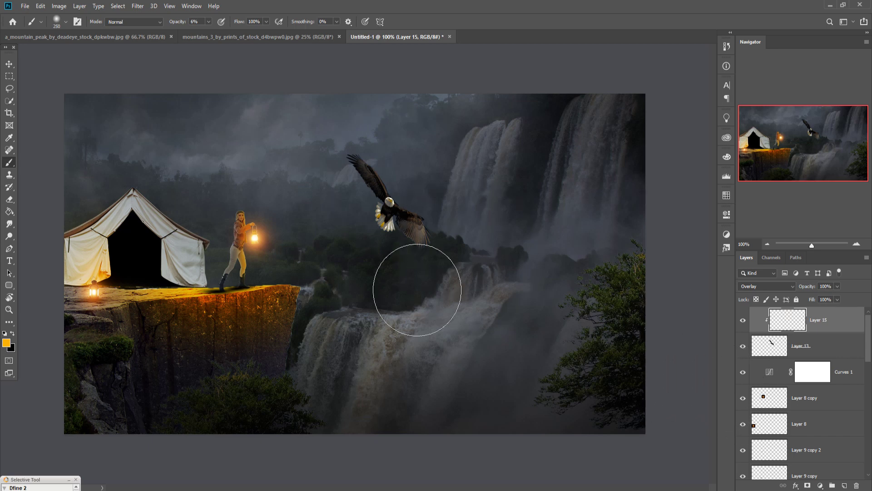
{"action": "key", "text": "["}
{"action": "key", "text": "["}
{"action": "key", "text": "["}
{"action": "key", "text": "["}
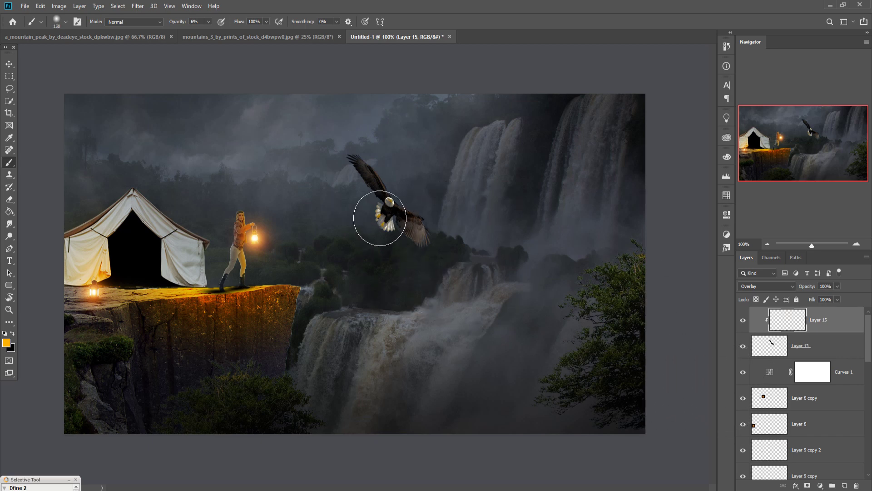
{"action": "left_click", "coordinate": [208, 21]}
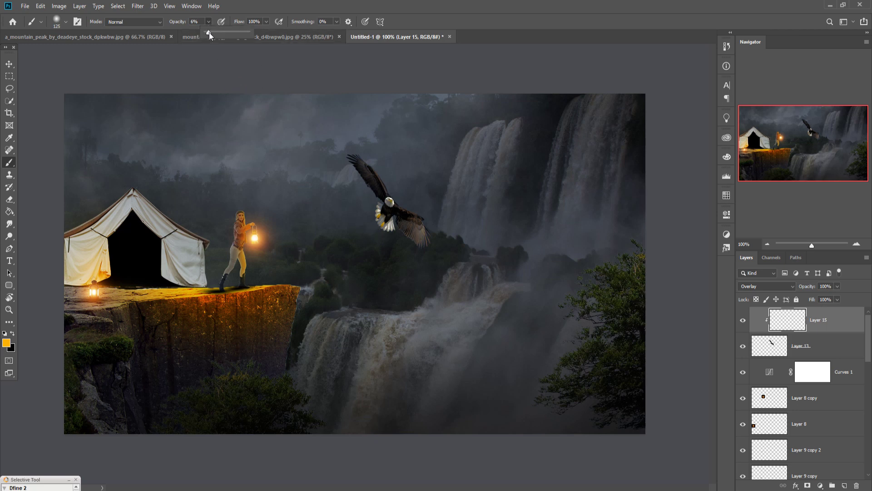
{"action": "left_click", "coordinate": [367, 204]}
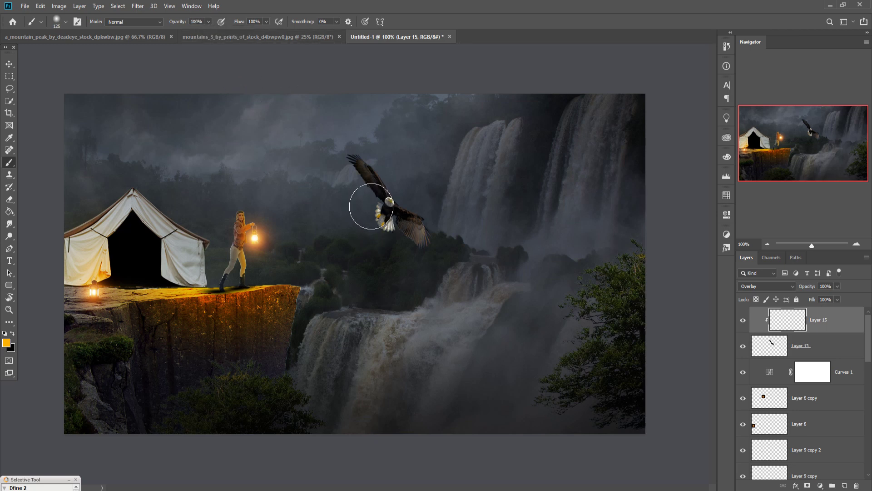
{"action": "left_click_drag", "start_coordinate": [382, 213], "coordinate": [383, 220]}
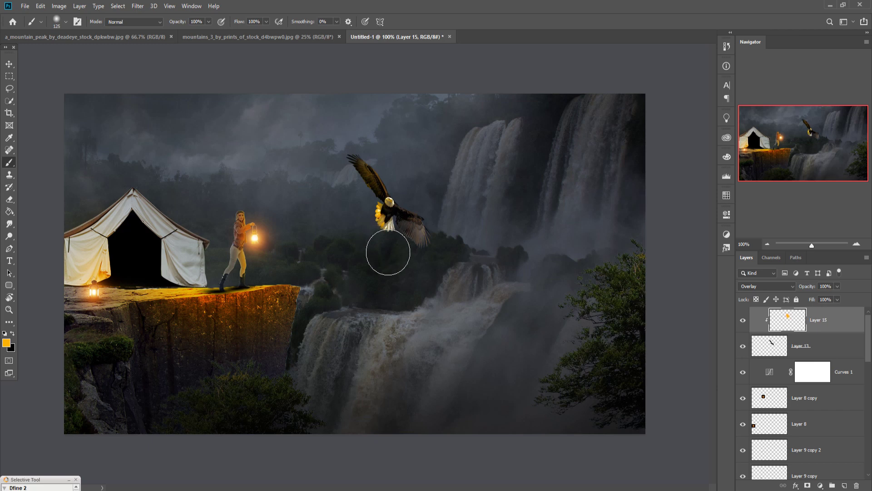
{"action": "left_click_drag", "start_coordinate": [414, 263], "coordinate": [405, 259]}
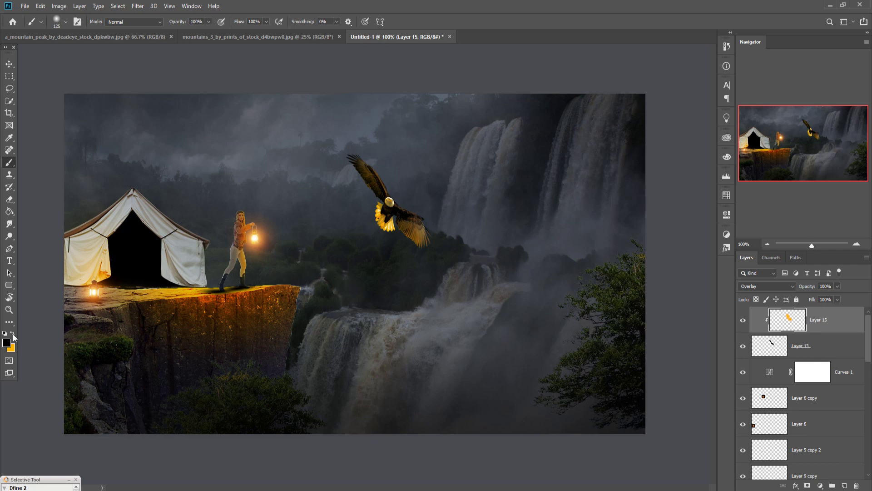
Step: Nudge the orange light layer slightly left over the eagle
{"action": "left_click", "coordinate": [9, 64]}
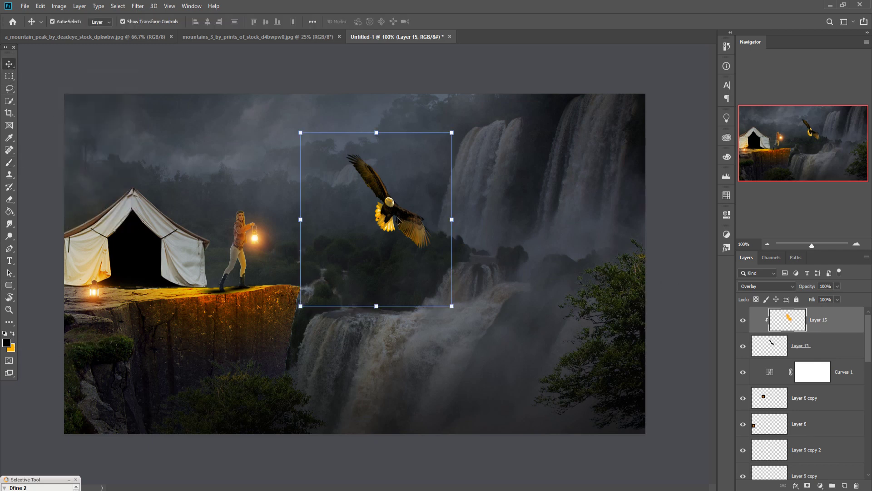
{"action": "key", "text": "Left"}
{"action": "key", "text": "Left"}
{"action": "key", "text": "Left"}
{"action": "key", "text": "Left"}
{"action": "key", "text": "Left"}
{"action": "key", "text": "Left"}
{"action": "key", "text": "Left"}
{"action": "key", "text": "Left"}
{"action": "key", "text": "Left"}
{"action": "key", "text": "Left"}
{"action": "key", "text": "Left"}
{"action": "key", "text": "Left"}
{"action": "key", "text": "Left"}
{"action": "key", "text": "Left"}
{"action": "key", "text": "Left"}
{"action": "key", "text": "Left"}
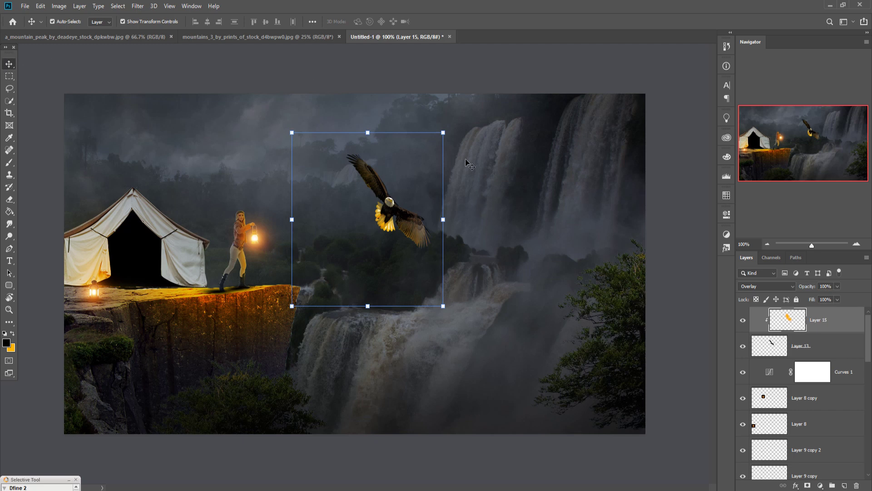
Step: Enlarge the eagle's orange light layer proportionally to about 114.6%
{"action": "left_click_drag", "start_coordinate": [375, 132], "coordinate": [375, 104]}
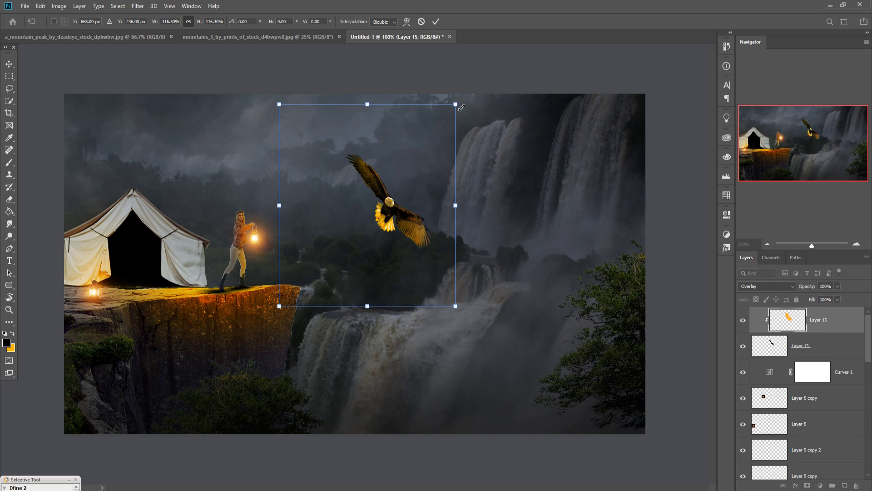
{"action": "left_click_drag", "start_coordinate": [462, 107], "coordinate": [456, 110]}
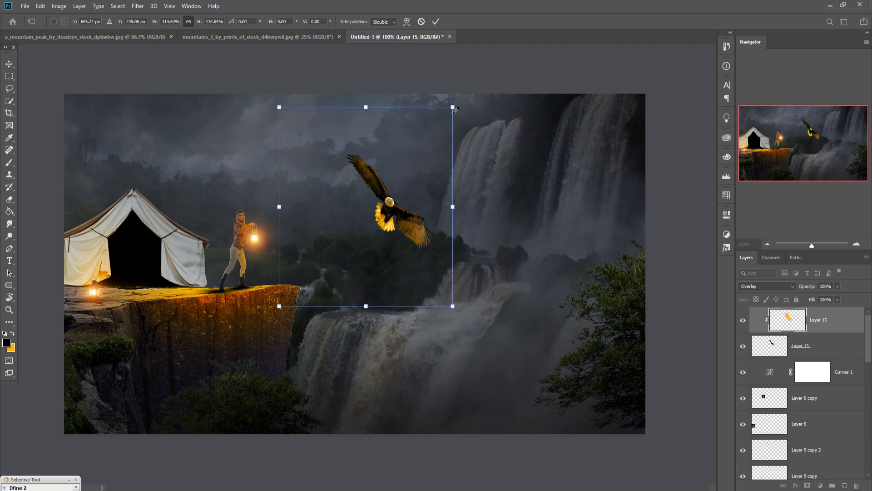
{"action": "left_click", "coordinate": [435, 21]}
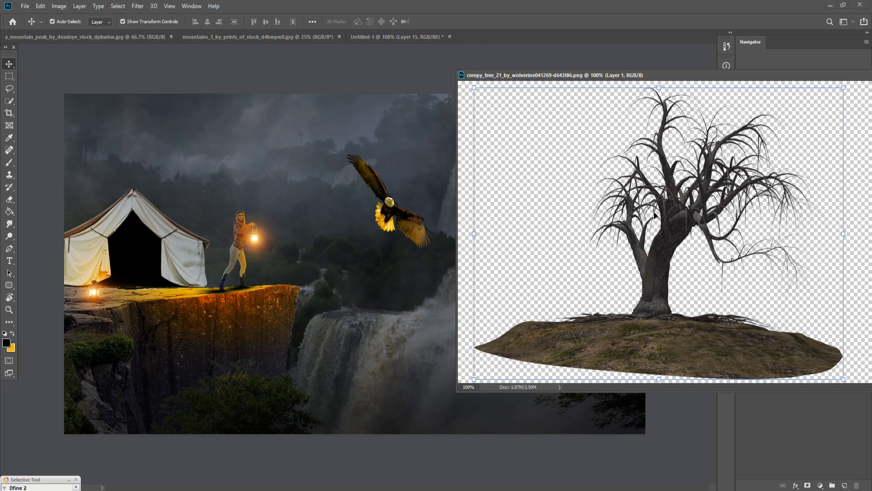
Step: Copy the creepy tree into the composite, put its source window away and place the tree at the scene's left edge over the tent
{"action": "left_click_drag", "start_coordinate": [655, 216], "coordinate": [52, 306]}
{"action": "left_click_drag", "start_coordinate": [777, 77], "coordinate": [583, 129]}
{"action": "left_click", "coordinate": [696, 125]}
{"action": "left_click_drag", "start_coordinate": [84, 253], "coordinate": [18, 163]}
{"action": "key", "text": "ctrl+z"}
{"action": "left_click_drag", "start_coordinate": [96, 290], "coordinate": [68, 155]}
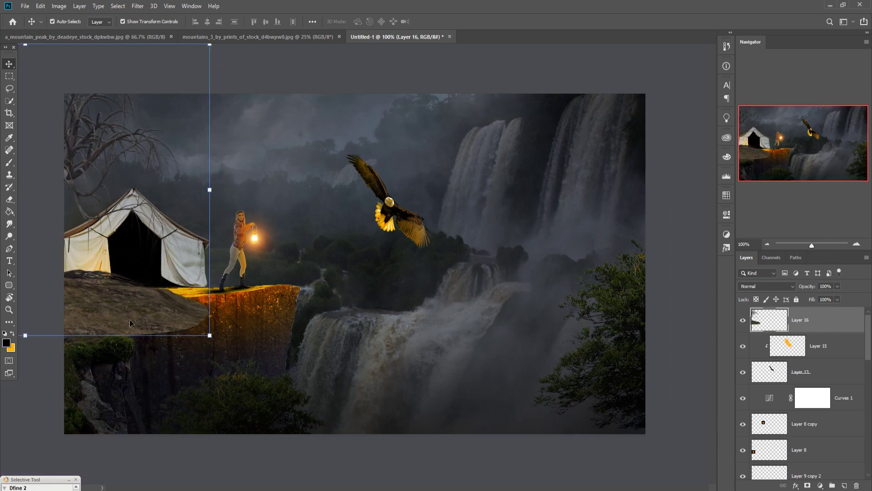
Step: Scale the bare tree proportionally to about 115% and position its branches above the tent
{"action": "left_click_drag", "start_coordinate": [209, 190], "coordinate": [265, 190]}
{"action": "left_click_drag", "start_coordinate": [175, 262], "coordinate": [170, 260]}
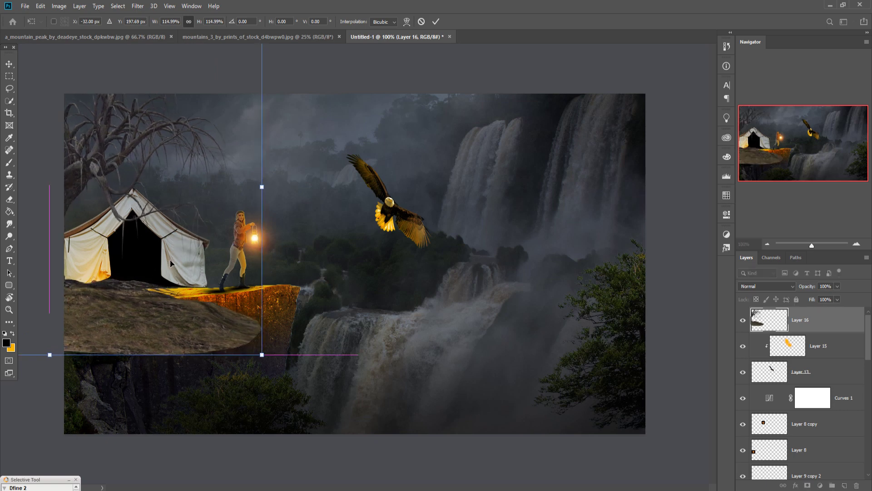
{"action": "key", "text": "Return"}
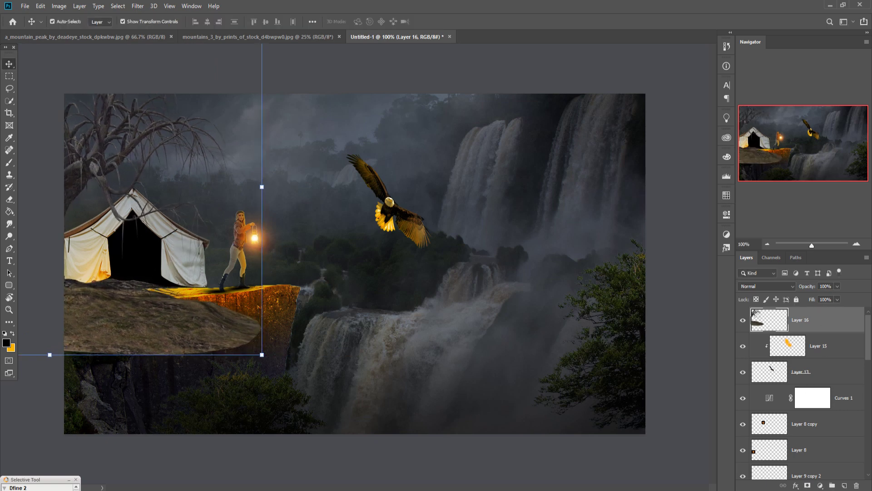
Step: Add a layer mask to the bare tree and paint out its ground mound over the cliff
{"action": "left_click", "coordinate": [809, 486]}
{"action": "left_click", "coordinate": [9, 161]}
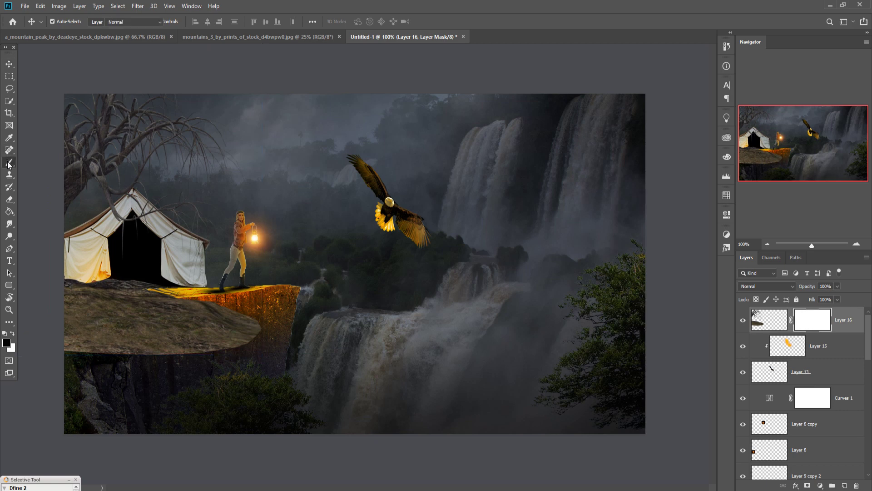
{"action": "mouse_move", "coordinate": [179, 340]}
{"action": "left_mouse_down"}
{"action": "mouse_move", "coordinate": [114, 325]}
{"action": "mouse_move", "coordinate": [252, 353]}
{"action": "mouse_move", "coordinate": [125, 325]}
{"action": "left_mouse_up"}
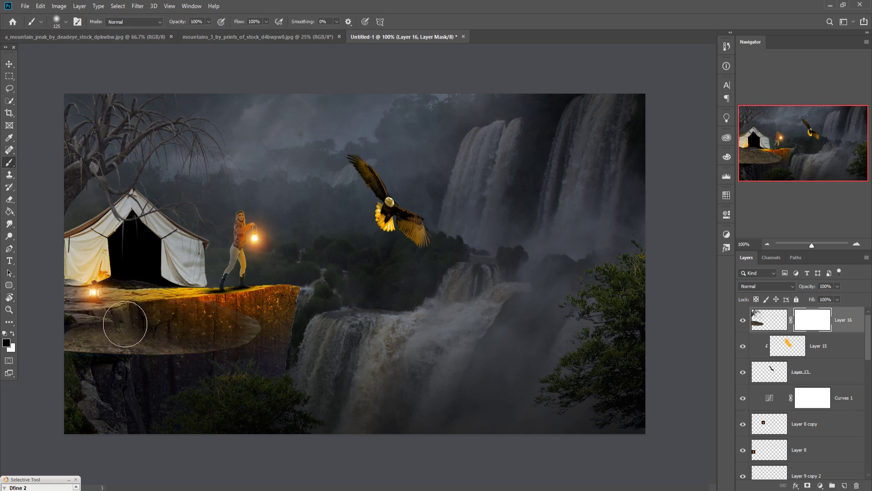
{"action": "mouse_move", "coordinate": [187, 363]}
{"action": "left_mouse_down"}
{"action": "mouse_move", "coordinate": [247, 368]}
{"action": "mouse_move", "coordinate": [50, 383]}
{"action": "mouse_move", "coordinate": [198, 377]}
{"action": "mouse_move", "coordinate": [272, 347]}
{"action": "mouse_move", "coordinate": [204, 362]}
{"action": "mouse_move", "coordinate": [277, 362]}
{"action": "left_mouse_up"}
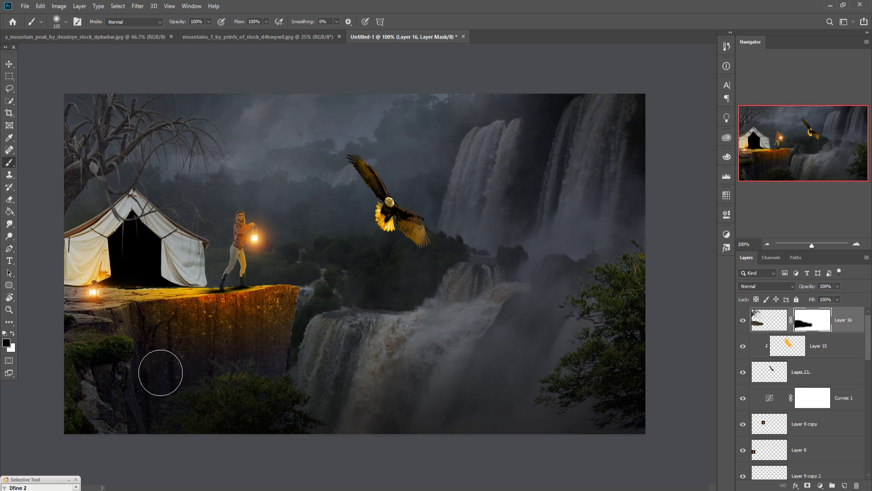
Step: Create a new layer above the bare tree and clip it to the tree layer
{"action": "left_click", "coordinate": [9, 65]}
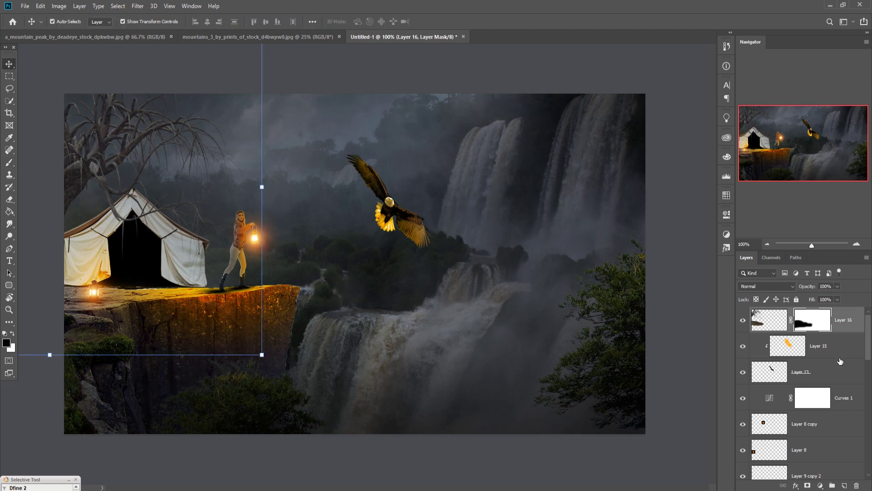
{"action": "left_click", "coordinate": [844, 485]}
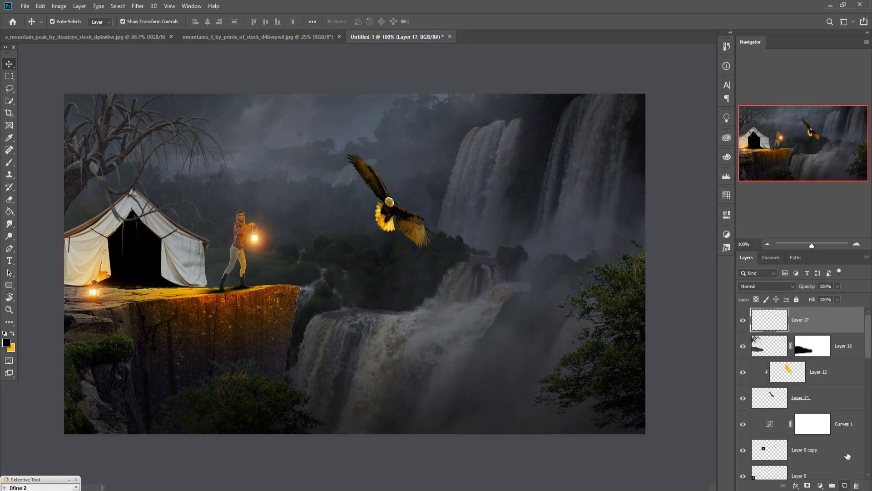
{"action": "right_click", "coordinate": [843, 329]}
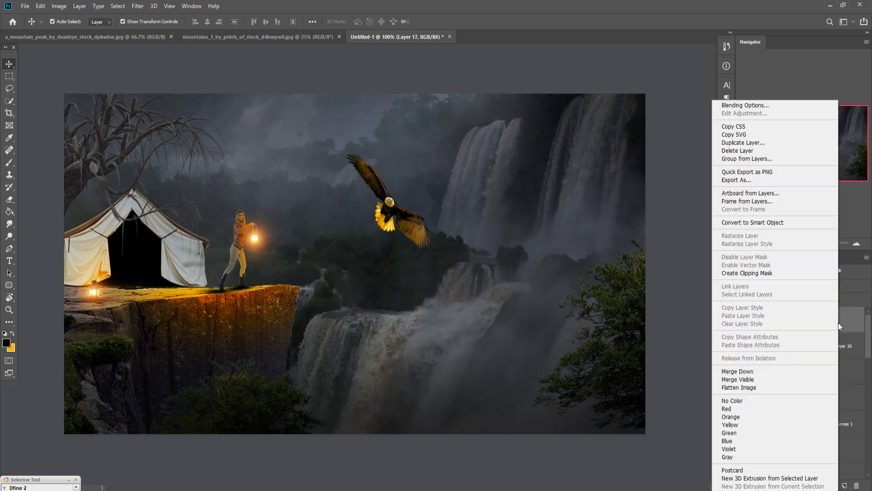
{"action": "left_click", "coordinate": [762, 273]}
Step: Paint soft orange light over the bare tree with a 500 px brush and set the layer's blend mode to Overlay
{"action": "left_click", "coordinate": [9, 162]}
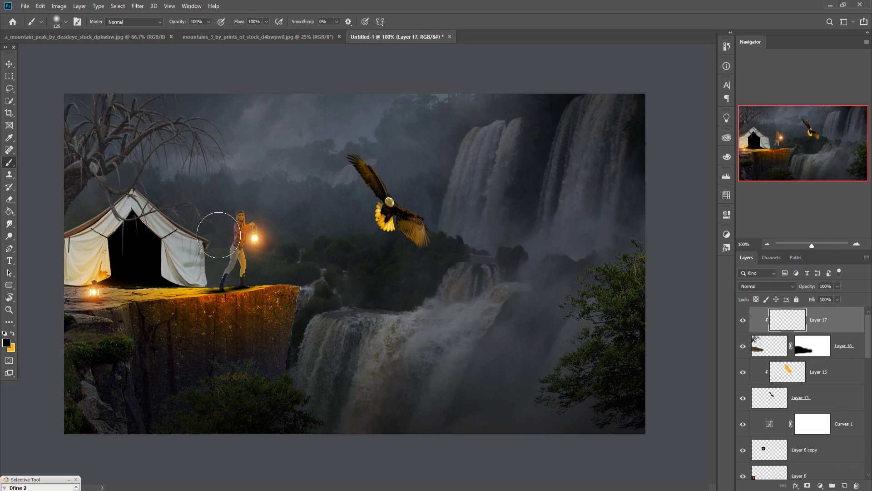
{"action": "key", "text": "bracketright"}
{"action": "key", "text": "bracketright"}
{"action": "key", "text": "bracketright"}
{"action": "key", "text": "bracketright"}
{"action": "key", "text": "bracketright"}
{"action": "key", "text": "bracketright"}
{"action": "key", "text": "bracketright"}
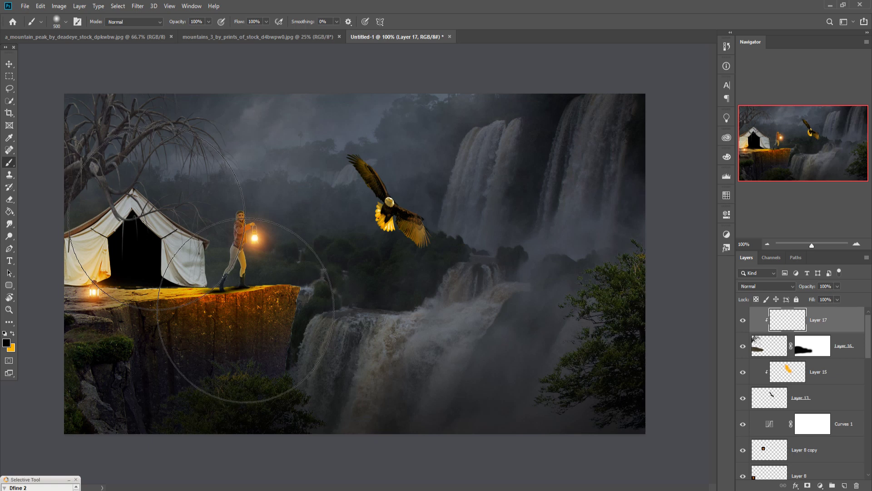
{"action": "left_click", "coordinate": [157, 218]}
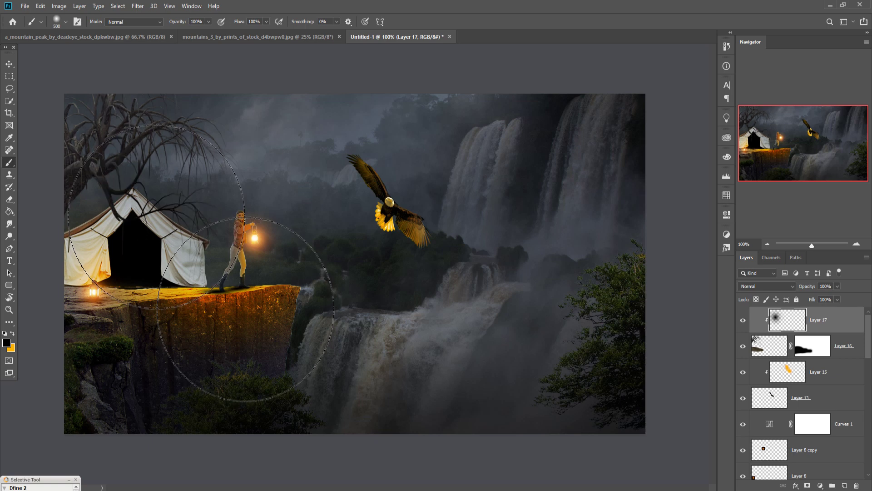
{"action": "key", "text": "ctrl+z"}
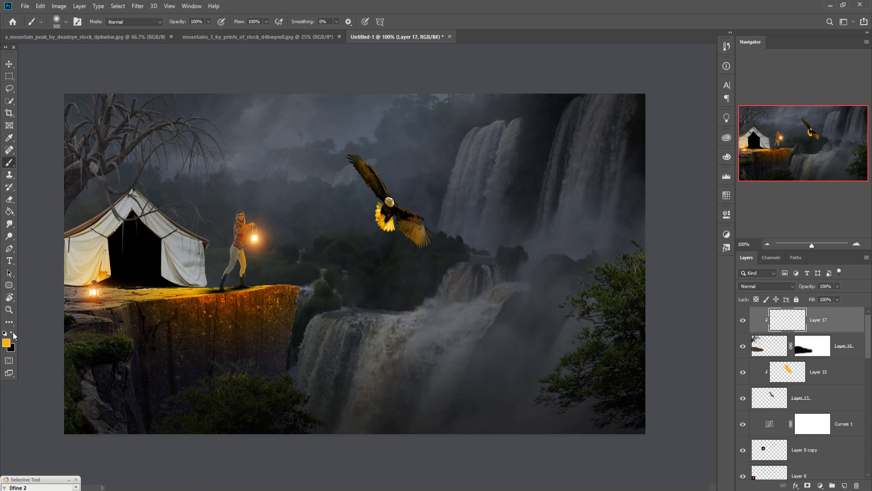
{"action": "left_click", "coordinate": [144, 209]}
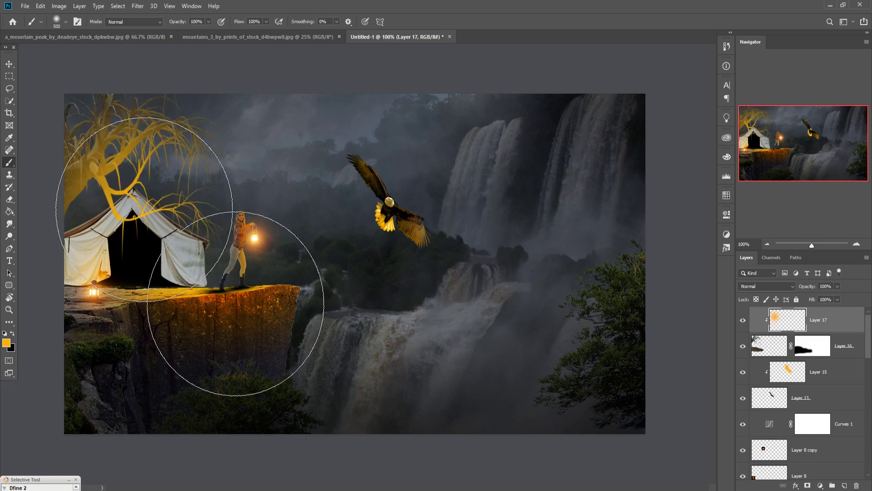
{"action": "left_click", "coordinate": [779, 293]}
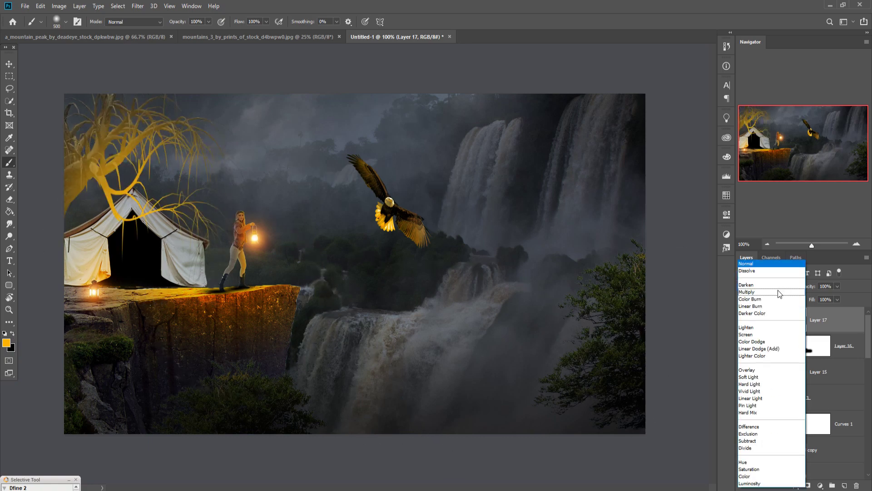
{"action": "left_click", "coordinate": [752, 369]}
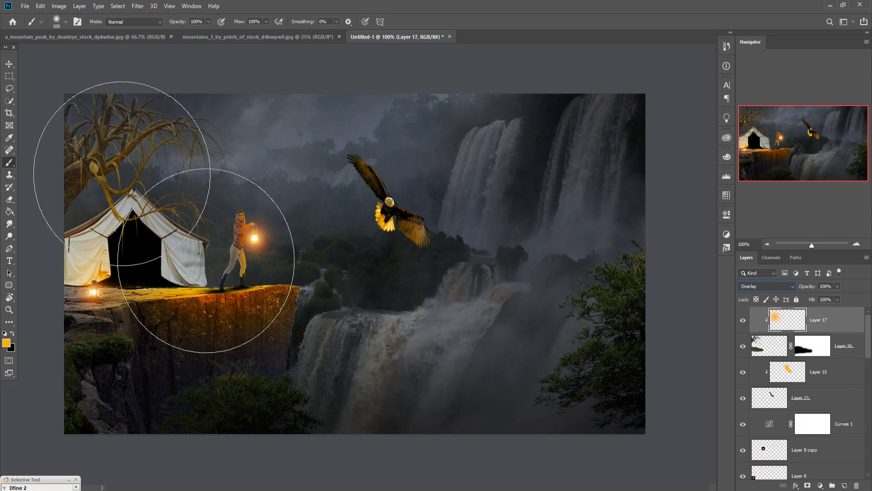
Step: Duplicate the tree's orange light layer and set the copy's opacity to 75%
{"action": "key", "text": "v"}
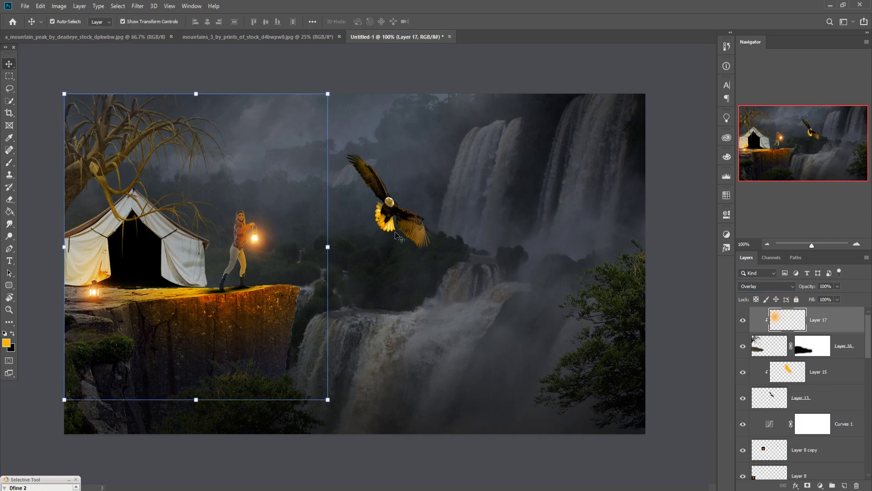
{"action": "right_click", "coordinate": [830, 320]}
{"action": "left_click", "coordinate": [745, 143]}
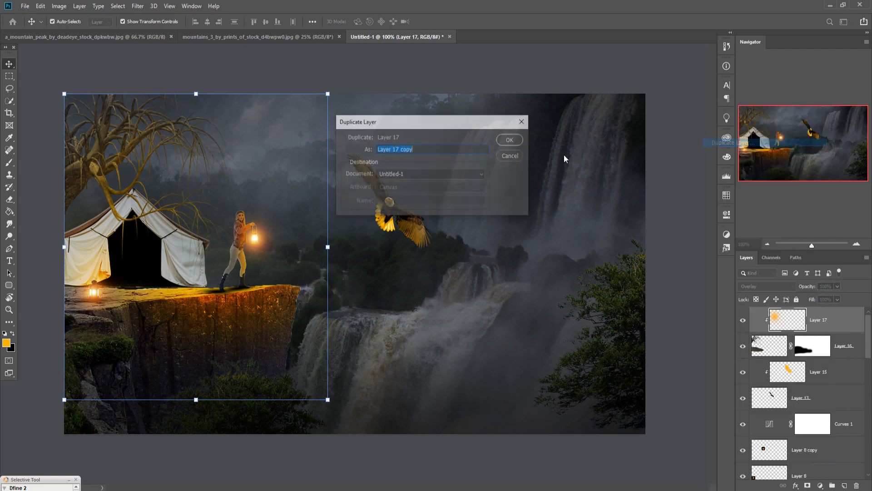
{"action": "left_click", "coordinate": [511, 140]}
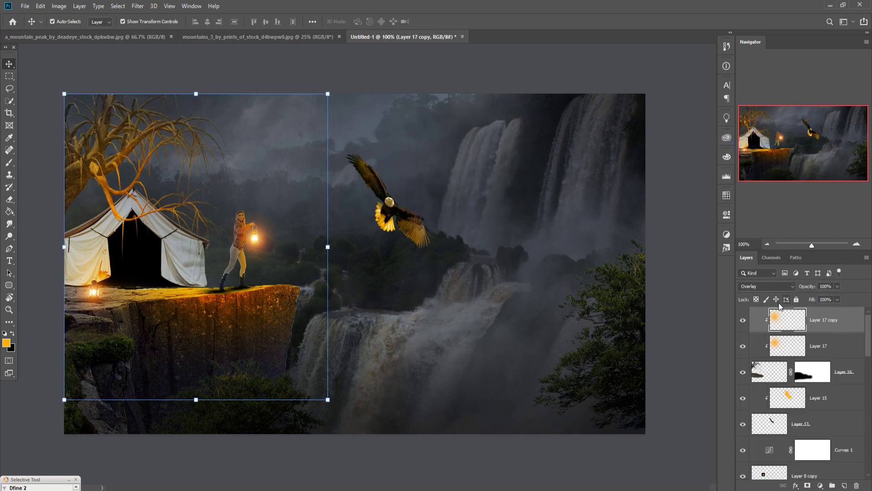
{"action": "left_click", "coordinate": [838, 287]}
{"action": "left_click_drag", "start_coordinate": [838, 298], "coordinate": [828, 299]}
Step: Duplicate Layer 12, the tent's orange light layer, to strengthen the glow on the tent
{"action": "scroll", "coordinate": [827, 394], "scroll_direction": "down", "scroll_amount": 5}
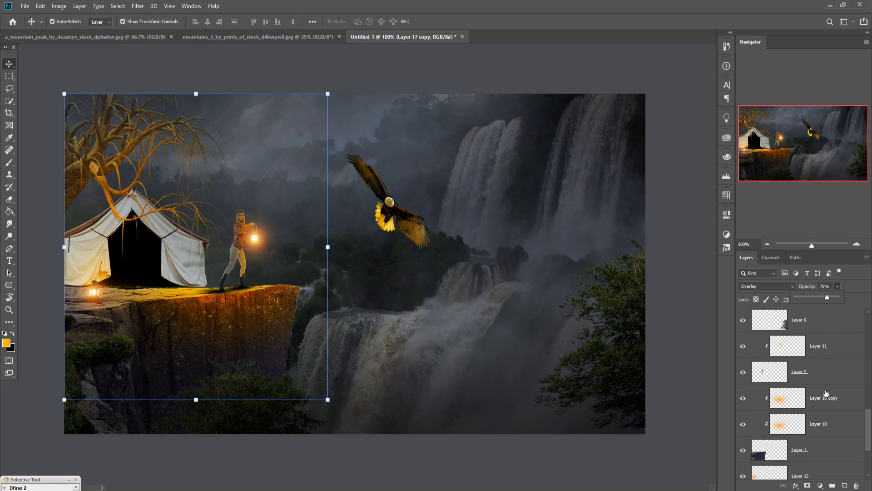
{"action": "scroll", "coordinate": [826, 394], "scroll_direction": "down", "scroll_amount": 2}
{"action": "left_click", "coordinate": [802, 422]}
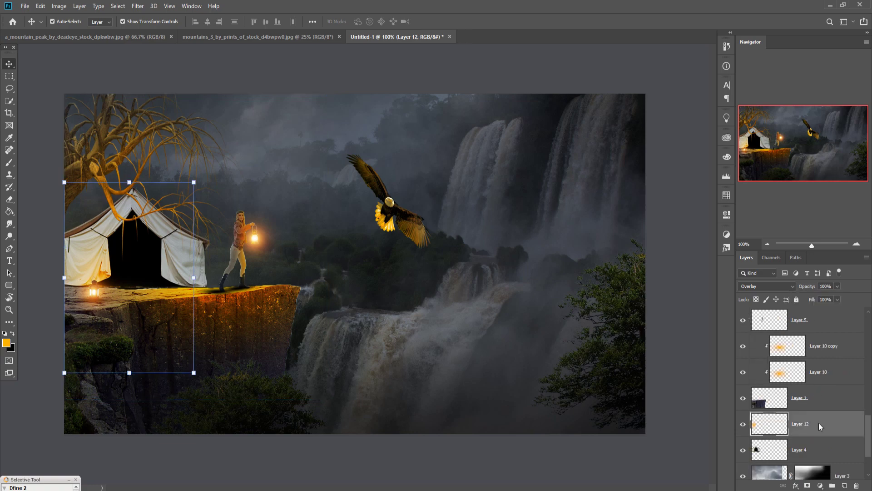
{"action": "right_click", "coordinate": [818, 423]}
{"action": "left_click", "coordinate": [783, 73]}
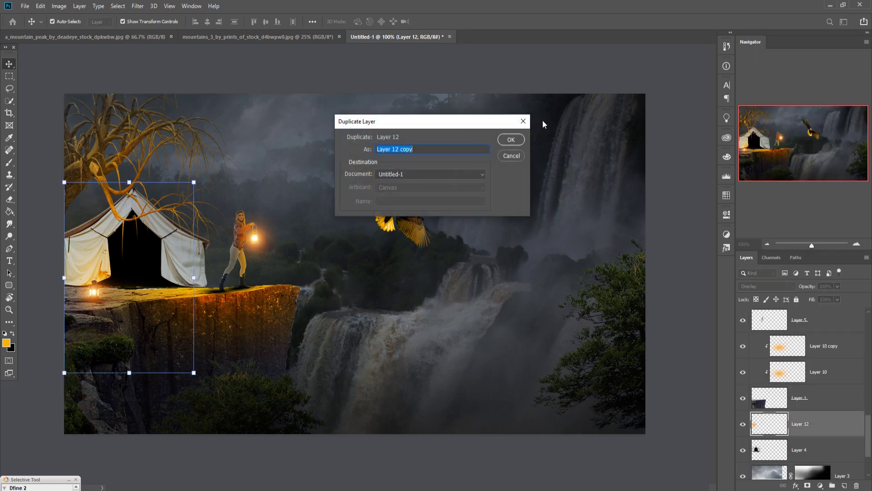
{"action": "left_click", "coordinate": [511, 138]}
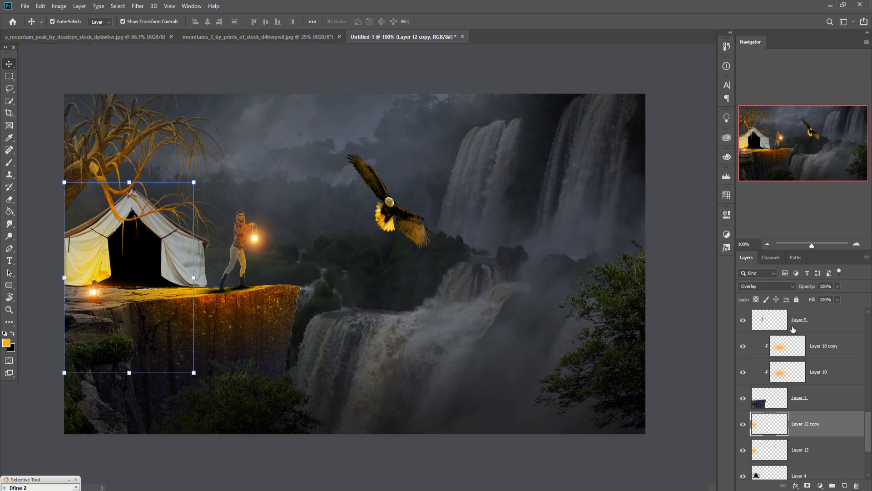
Step: Copy the creepy tree into the composite again, put its source window away and bring the new tree layer above all others
{"action": "scroll", "coordinate": [793, 328], "scroll_direction": "up", "scroll_amount": 5}
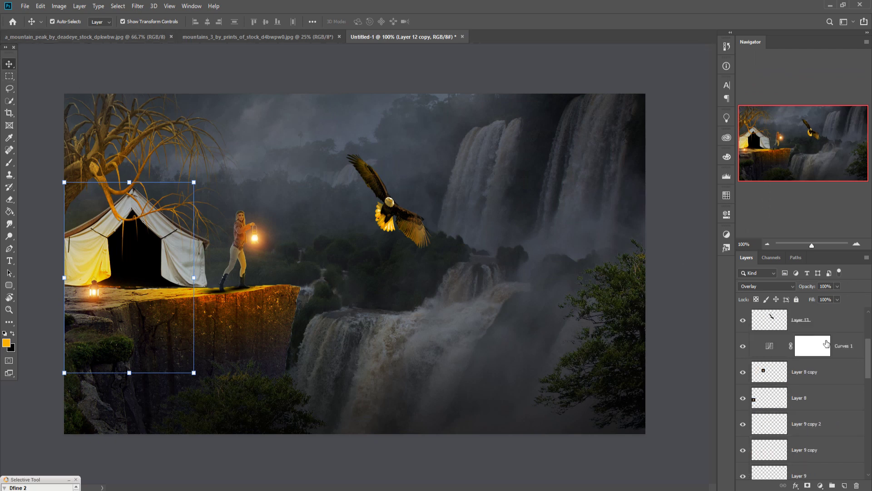
{"action": "scroll", "coordinate": [826, 344], "scroll_direction": "down", "scroll_amount": 1}
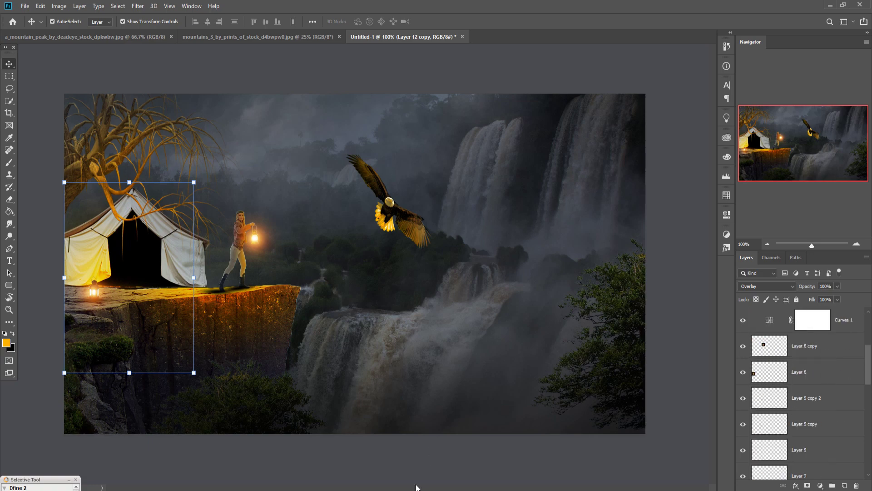
{"action": "left_click", "coordinate": [737, 459]}
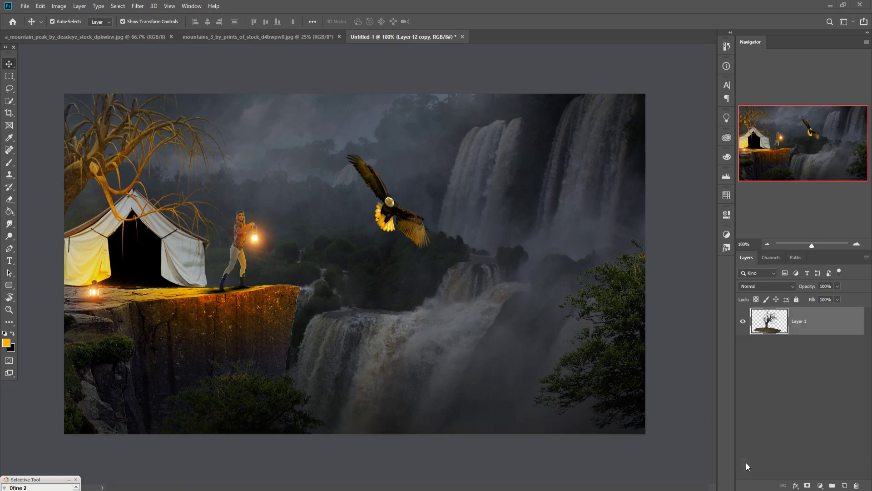
{"action": "left_click_drag", "start_coordinate": [509, 240], "coordinate": [172, 349]}
{"action": "left_click", "coordinate": [696, 126]}
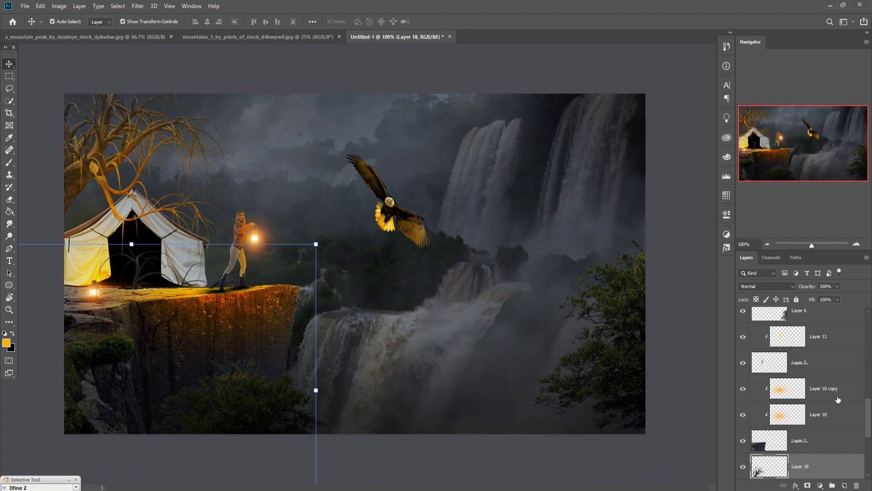
{"action": "left_click_drag", "start_coordinate": [825, 466], "coordinate": [807, 313]}
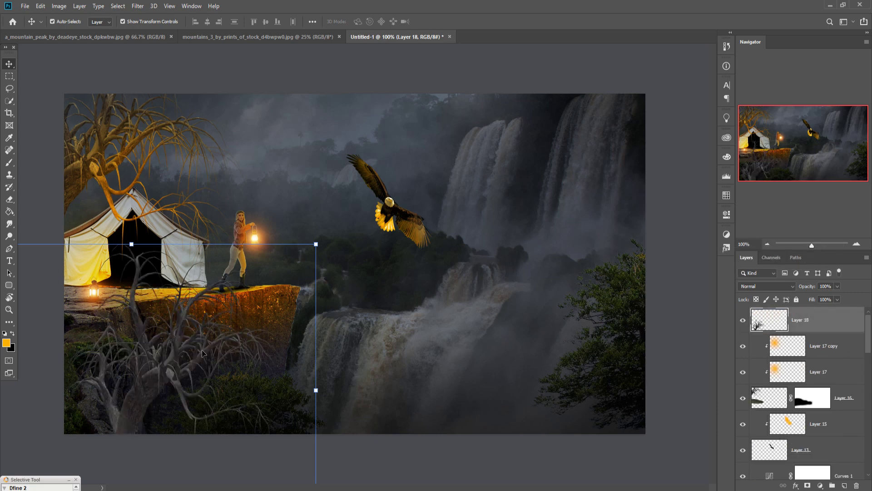
Step: Scale the second bare tree proportionally to about 134.8% and place its branches in the scene's lower-left corner
{"action": "left_click_drag", "start_coordinate": [203, 351], "coordinate": [90, 430]}
{"action": "left_click_drag", "start_coordinate": [208, 325], "coordinate": [310, 256]}
{"action": "left_click_drag", "start_coordinate": [209, 409], "coordinate": [162, 419]}
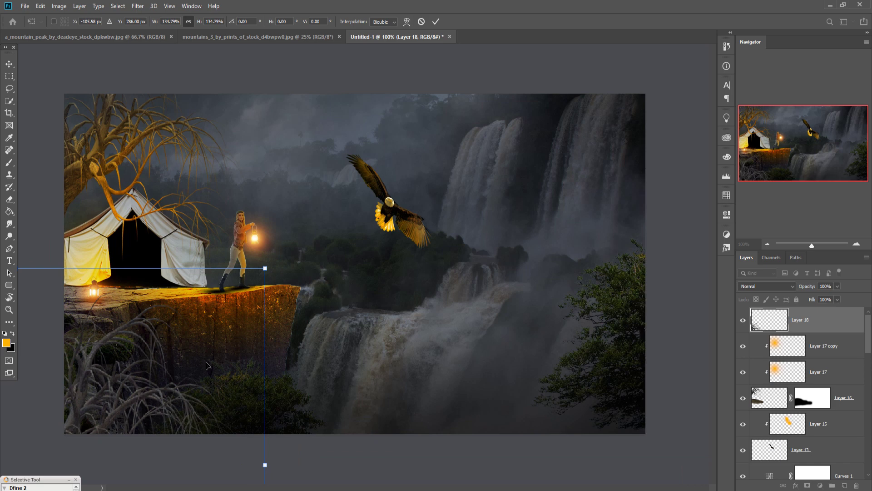
{"action": "left_click", "coordinate": [435, 26]}
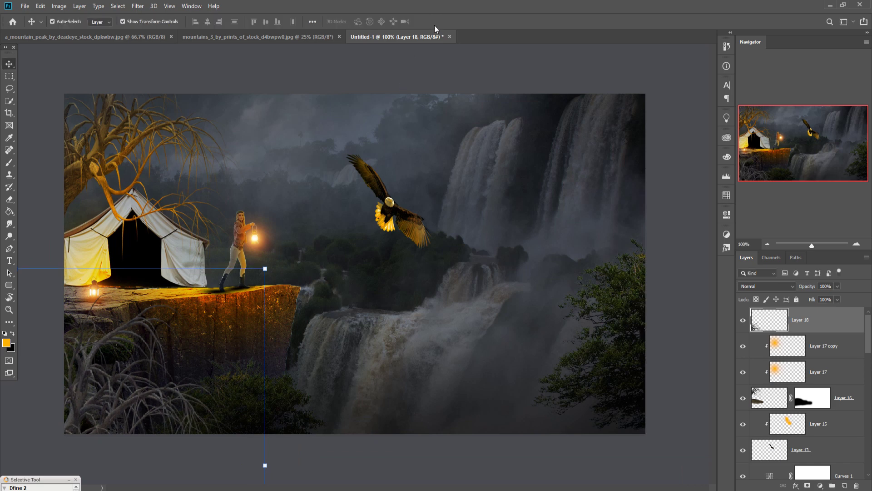
Step: Move the second bare tree's layer directly below the Curves 1 adjustment to darken it
{"action": "right_click", "coordinate": [833, 321]}
{"action": "left_click", "coordinate": [848, 327]}
{"action": "left_click_drag", "start_coordinate": [848, 326], "coordinate": [837, 409]}
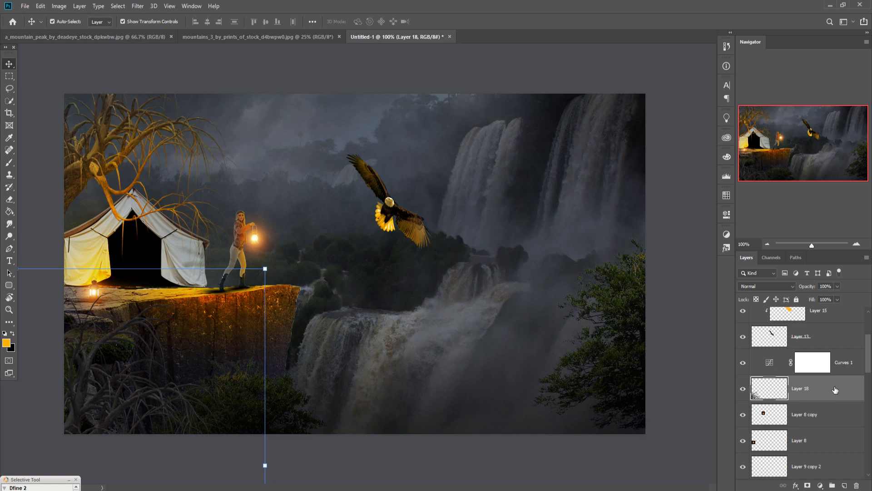
{"action": "scroll", "coordinate": [857, 393], "scroll_direction": "up", "scroll_amount": 3}
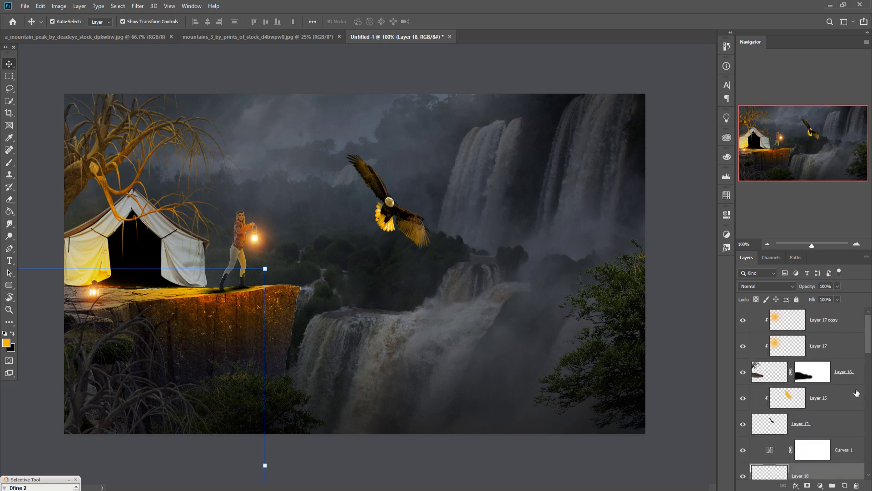
Step: Add a Color Balance adjustment above all layers with midtones Cyan-Red at -21 and Yellow-Blue at +20
{"action": "left_click", "coordinate": [836, 323]}
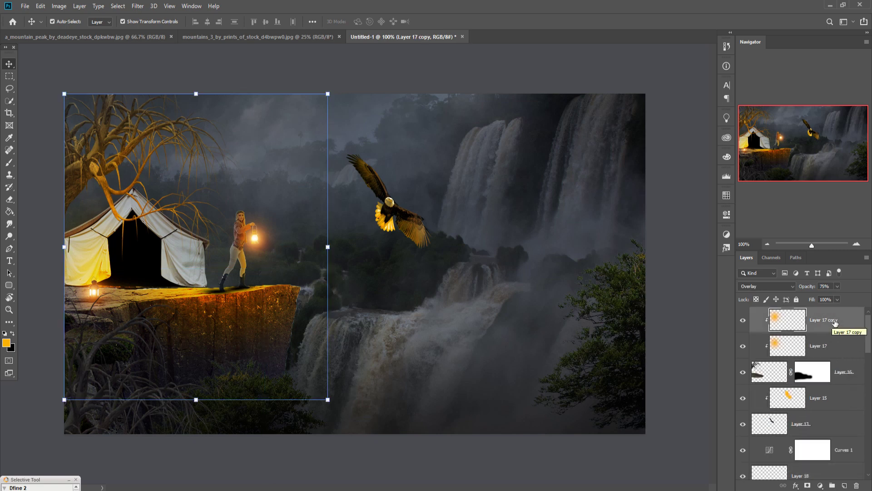
{"action": "key", "text": "ctrl+alt+shift+e"}
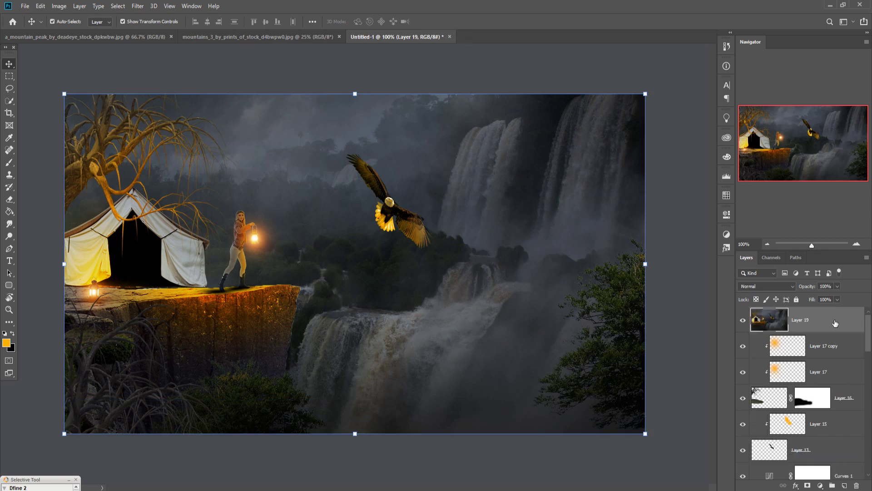
{"action": "key", "text": "ctrl+z"}
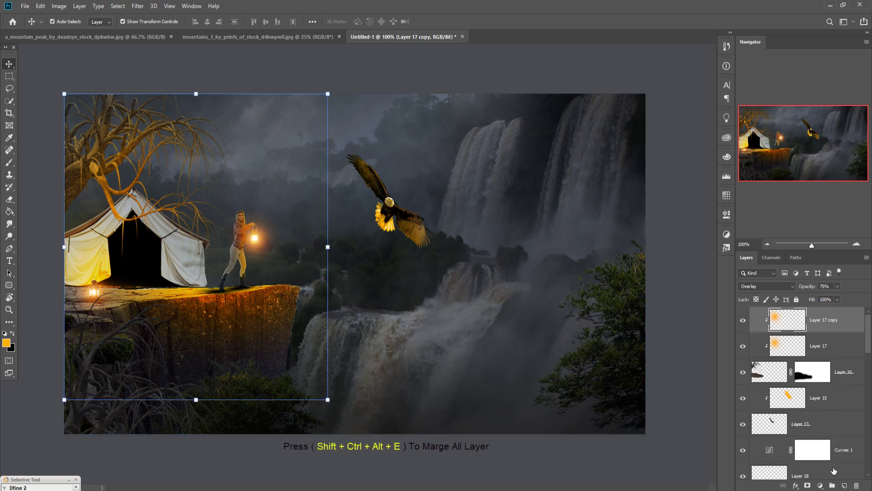
{"action": "left_click", "coordinate": [821, 486]}
{"action": "left_click", "coordinate": [822, 403]}
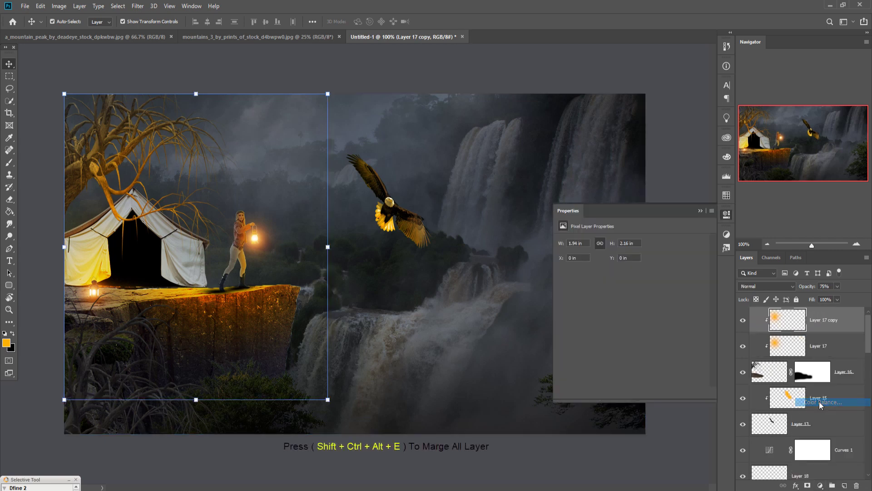
{"action": "mouse_move", "coordinate": [621, 294]}
{"action": "left_mouse_down"}
{"action": "mouse_move", "coordinate": [639, 291]}
{"action": "mouse_move", "coordinate": [630, 293]}
{"action": "left_mouse_up"}
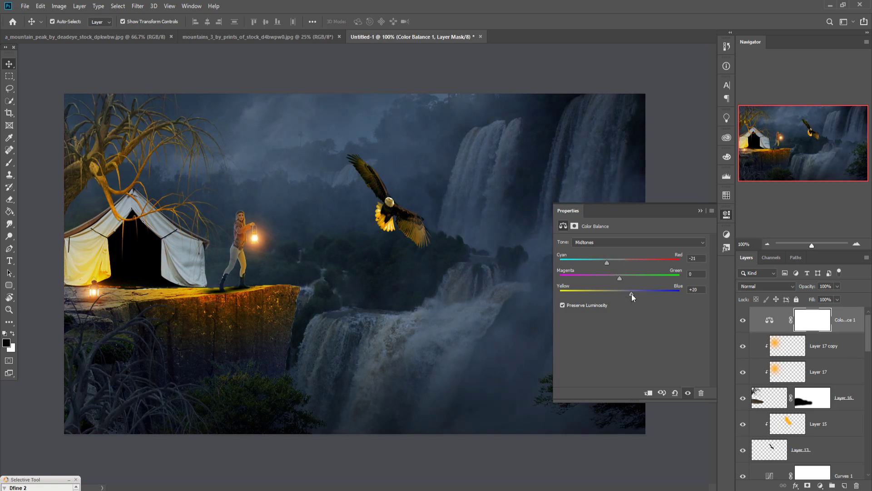
{"action": "left_click", "coordinate": [700, 211]}
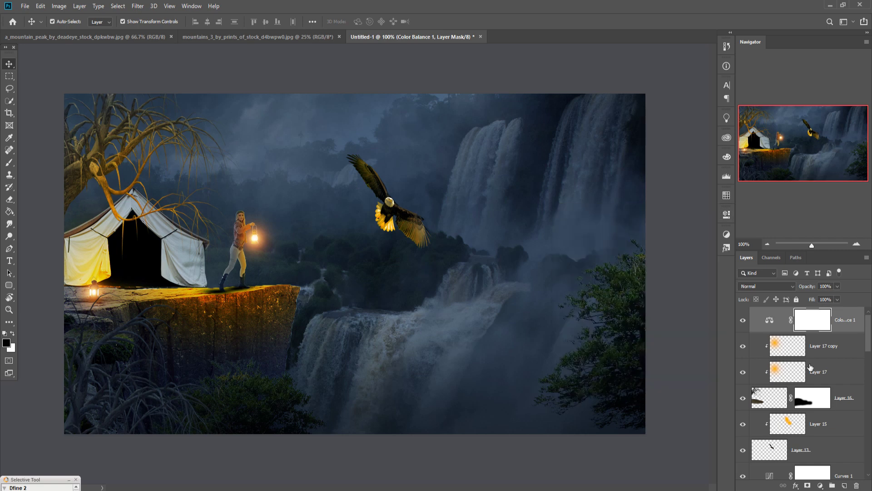
Step: Stamp all visible layers into a new merged layer above the Color Balance adjustment and duplicate it as Layer 19 copy
{"action": "left_click", "coordinate": [851, 321]}
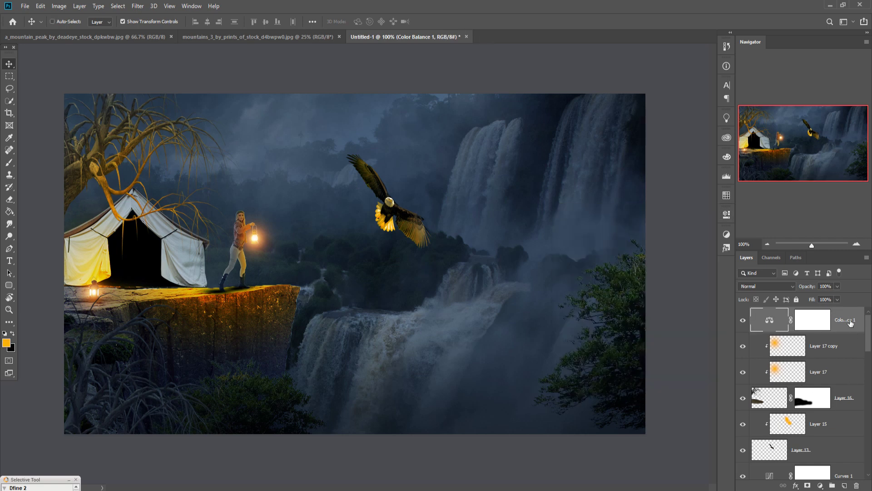
{"action": "key", "text": "ctrl+alt+shift+e"}
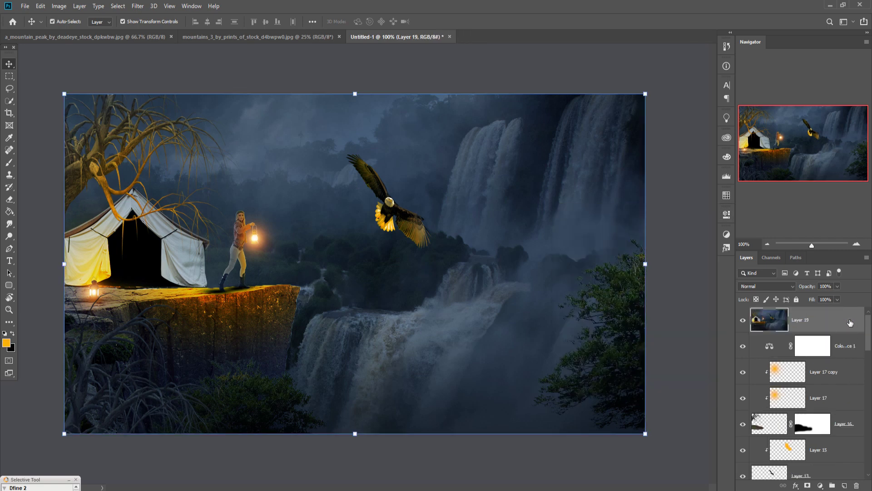
{"action": "right_click", "coordinate": [845, 322]}
{"action": "left_click", "coordinate": [773, 153]}
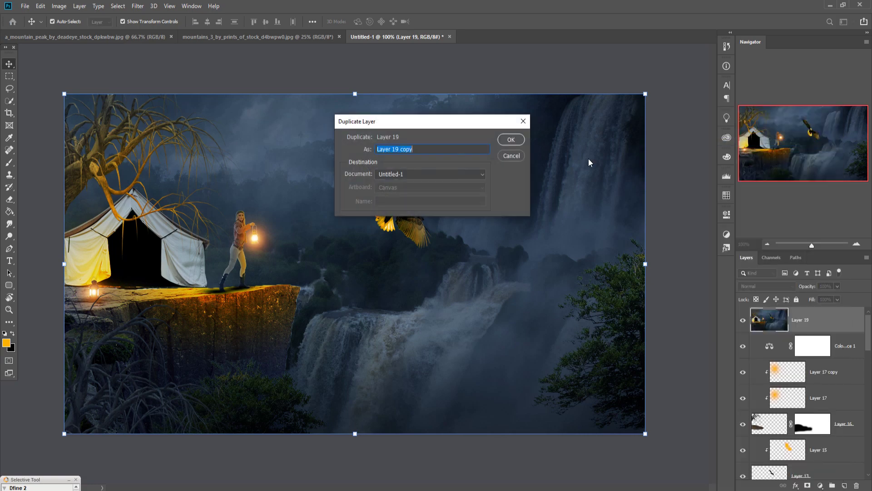
{"action": "left_click", "coordinate": [511, 140]}
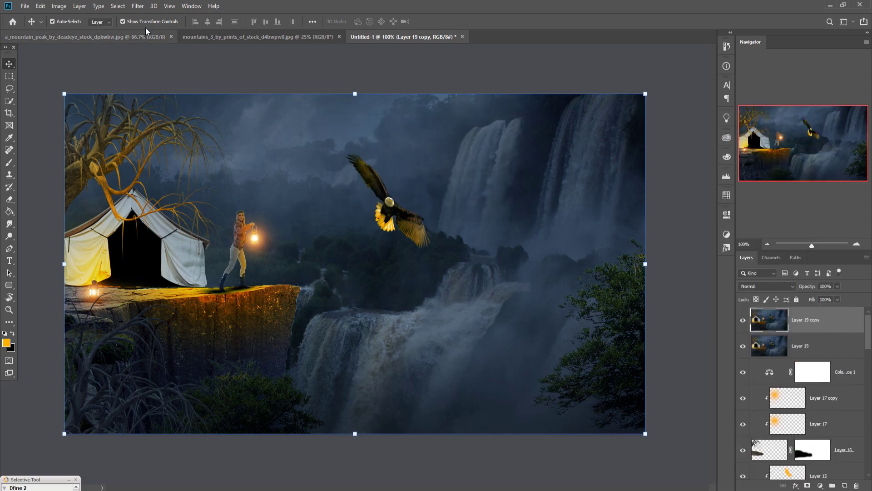
Step: Open the duplicated merged layer in the Camera Raw Filter and set the post-crop vignetting amount to -18
{"action": "left_click", "coordinate": [139, 6]}
{"action": "left_click", "coordinate": [162, 63]}
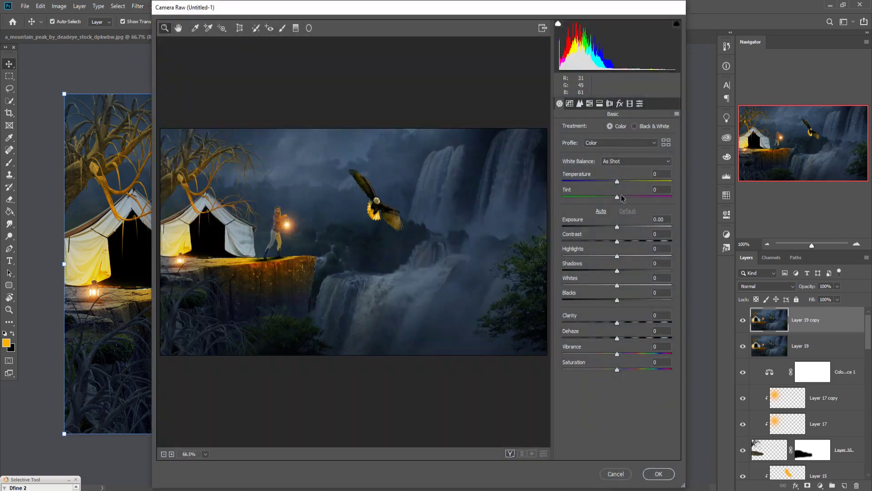
{"action": "left_click", "coordinate": [620, 104]}
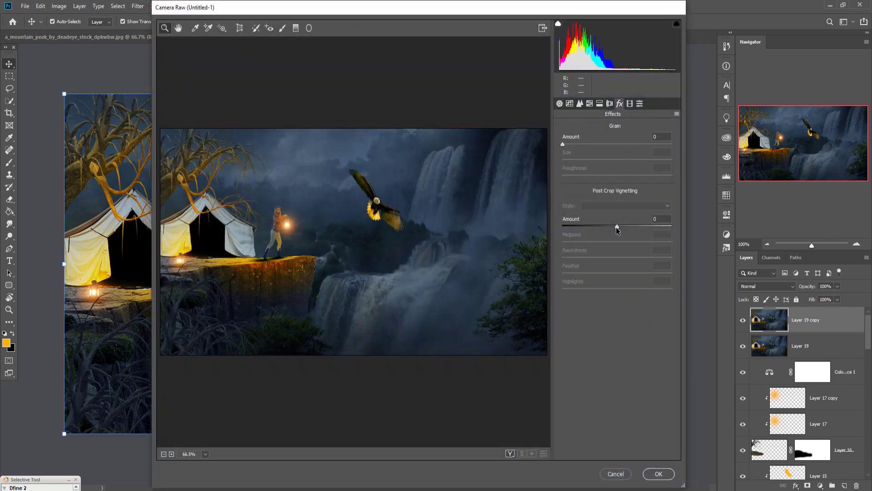
{"action": "left_click_drag", "start_coordinate": [617, 228], "coordinate": [609, 227]}
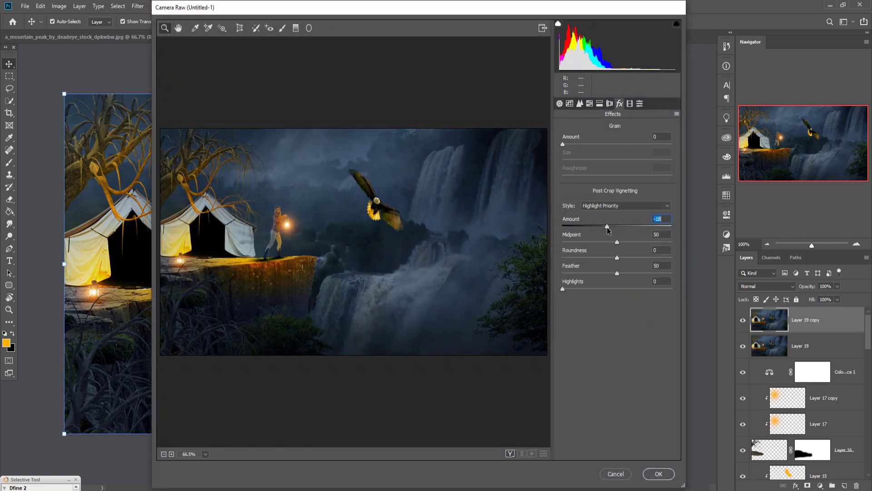
Step: Split-tone the layer with highlights at hue 29, saturation 27 and shadows at hue 206, saturation 8, and apply the filter
{"action": "left_click", "coordinate": [581, 104]}
{"action": "left_click", "coordinate": [600, 104]}
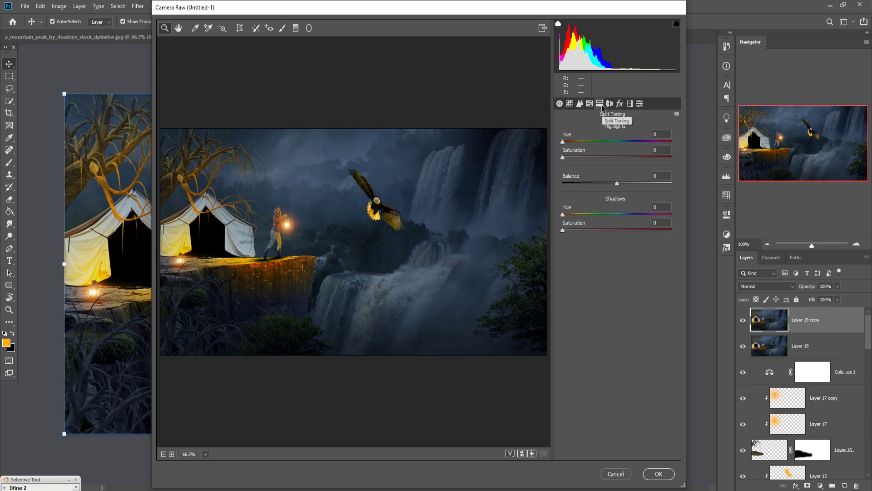
{"action": "mouse_move", "coordinate": [564, 142]}
{"action": "left_mouse_down"}
{"action": "mouse_move", "coordinate": [573, 143]}
{"action": "mouse_move", "coordinate": [562, 157]}
{"action": "mouse_move", "coordinate": [587, 157]}
{"action": "mouse_move", "coordinate": [572, 144]}
{"action": "left_mouse_up"}
{"action": "left_click_drag", "start_coordinate": [564, 215], "coordinate": [623, 217]}
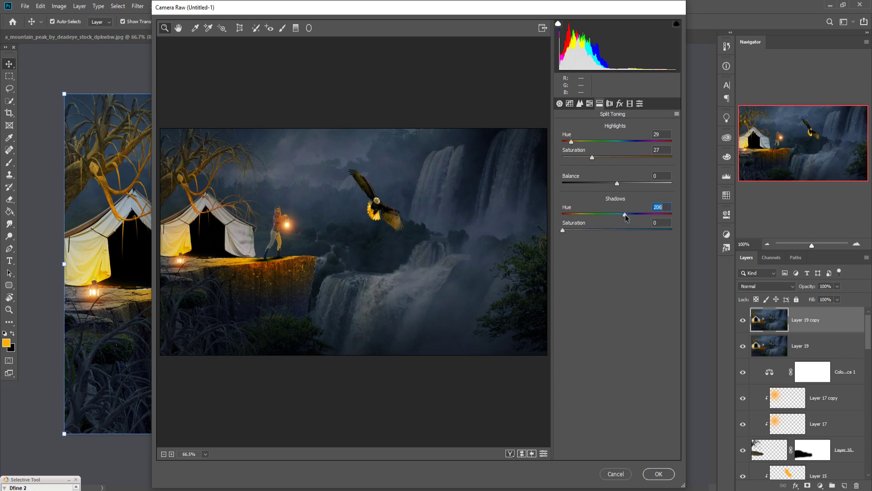
{"action": "left_click_drag", "start_coordinate": [564, 230], "coordinate": [572, 230]}
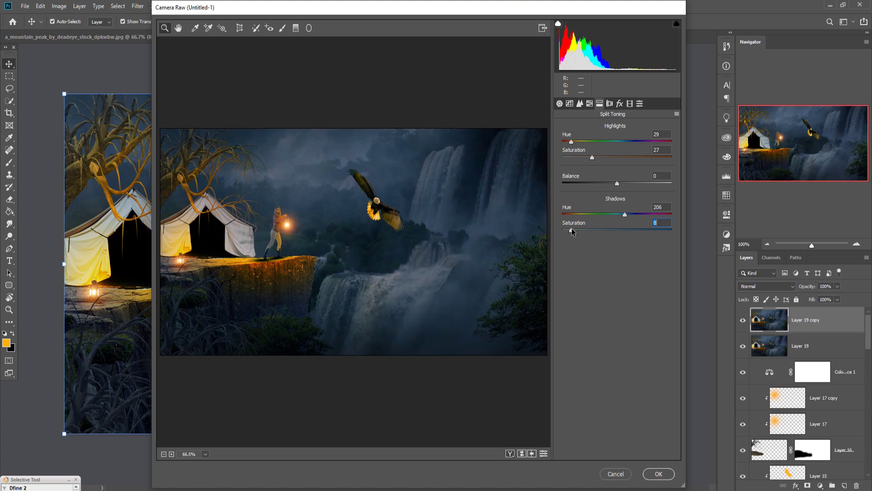
{"action": "left_click", "coordinate": [658, 474]}
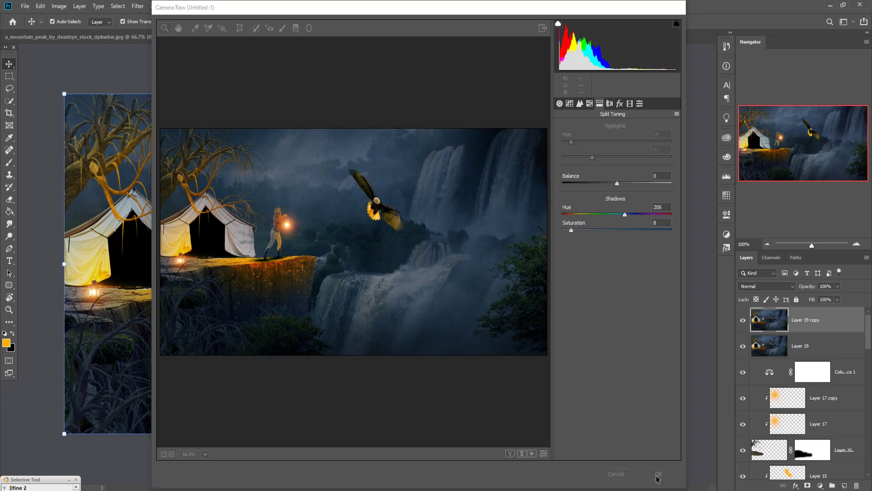
Step: Apply Color Efex Pro 4 Cross Processing with method L02, a lowered shadows value and strength at 27%
{"action": "left_click", "coordinate": [138, 5]}
{"action": "mouse_move", "coordinate": [167, 208]}
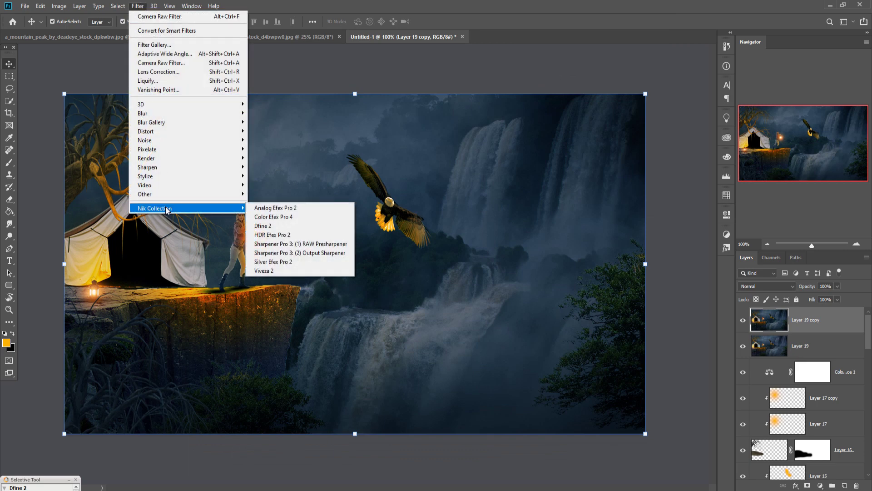
{"action": "left_click", "coordinate": [266, 218]}
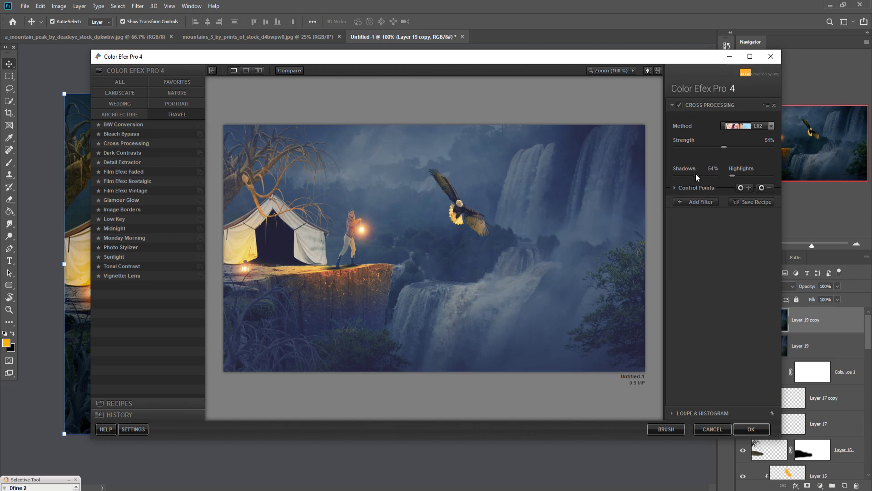
{"action": "left_click_drag", "start_coordinate": [694, 175], "coordinate": [690, 176]}
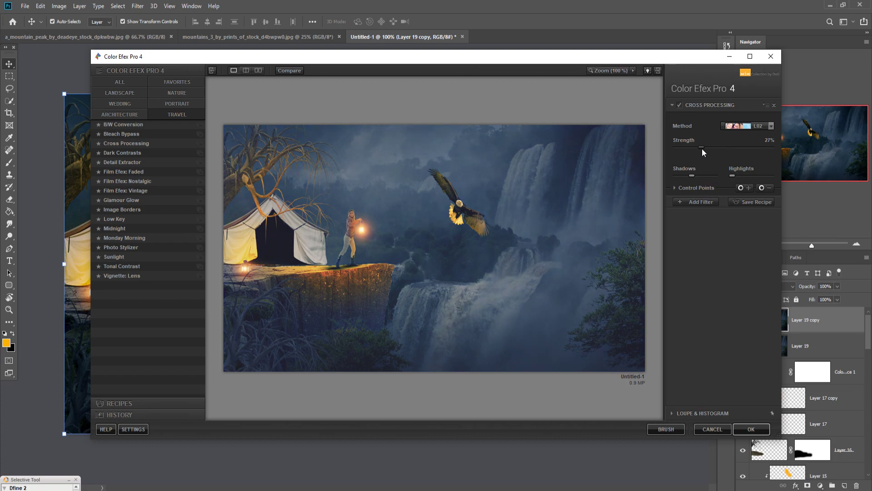
{"action": "left_click", "coordinate": [742, 430]}
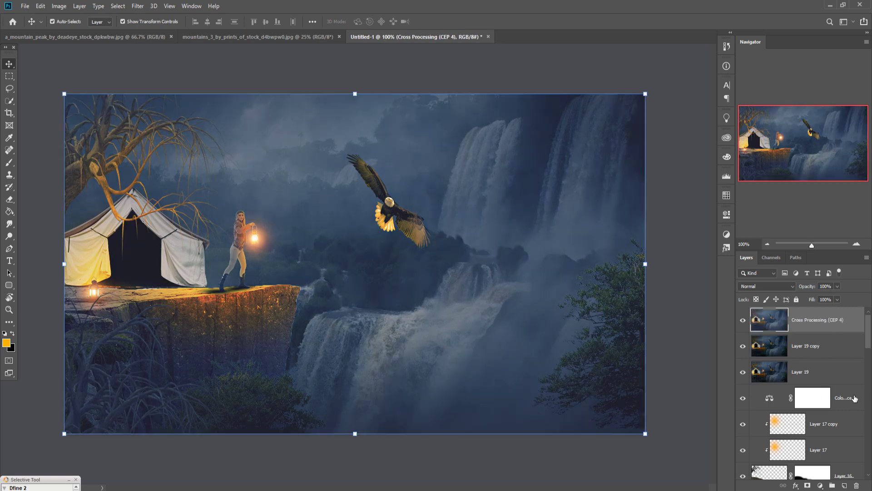
Step: Add a Photo Filter adjustment above the Cross Processing layer with the cyan color 03bdce at 25% density
{"action": "left_click", "coordinate": [820, 485]}
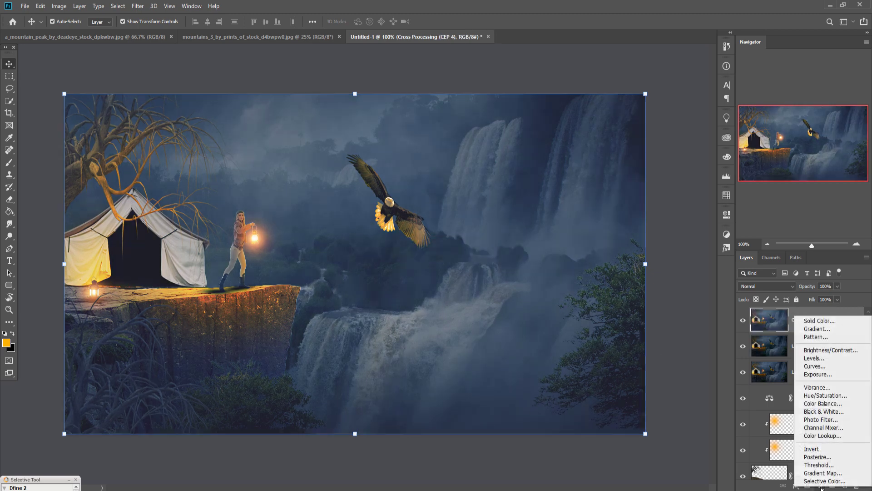
{"action": "left_click", "coordinate": [830, 421]}
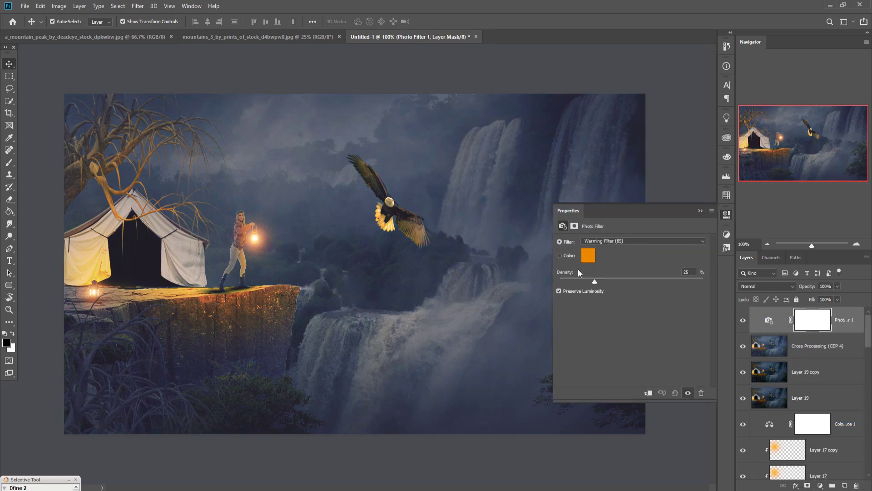
{"action": "left_click", "coordinate": [588, 257]}
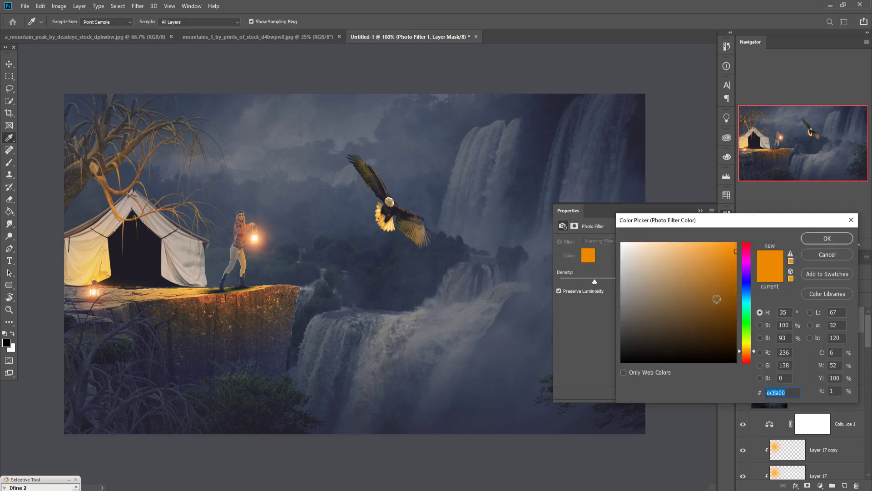
{"action": "left_click", "coordinate": [748, 301]}
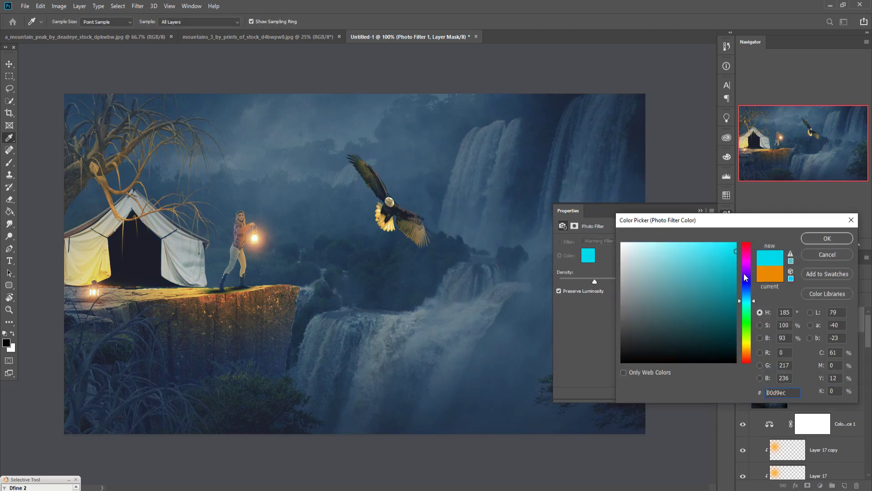
{"action": "left_click", "coordinate": [733, 245]}
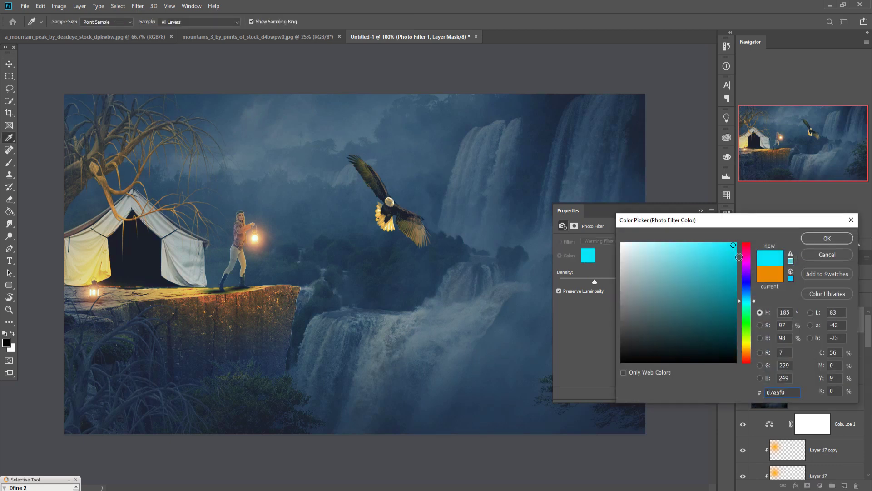
{"action": "left_click", "coordinate": [736, 290]}
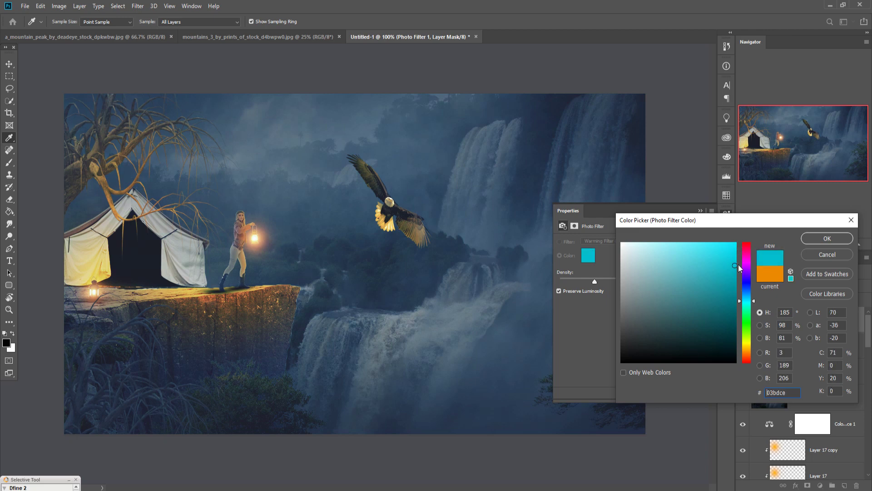
{"action": "left_click", "coordinate": [827, 239]}
{"action": "left_click", "coordinate": [704, 210]}
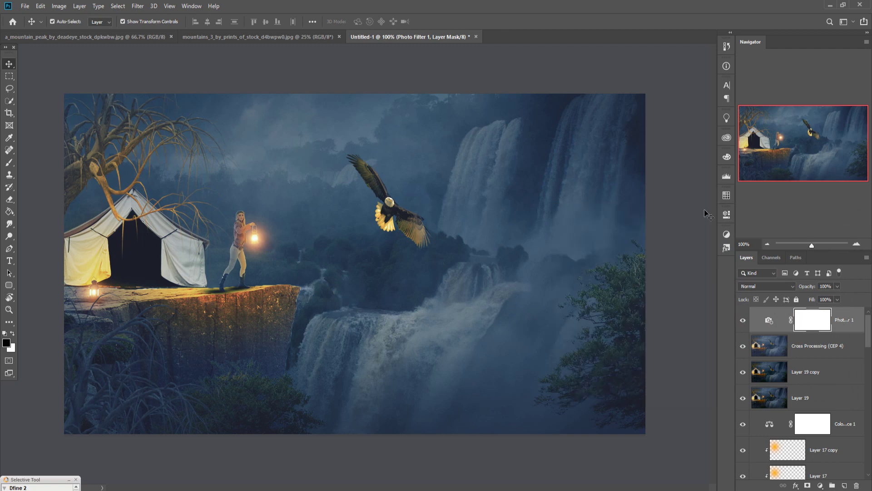
Step: Add a linear 90° Gradient Fill above the Photo Filter using the Neutral Density Light 3 preset and blend it in Soft Light
{"action": "left_click", "coordinate": [851, 320]}
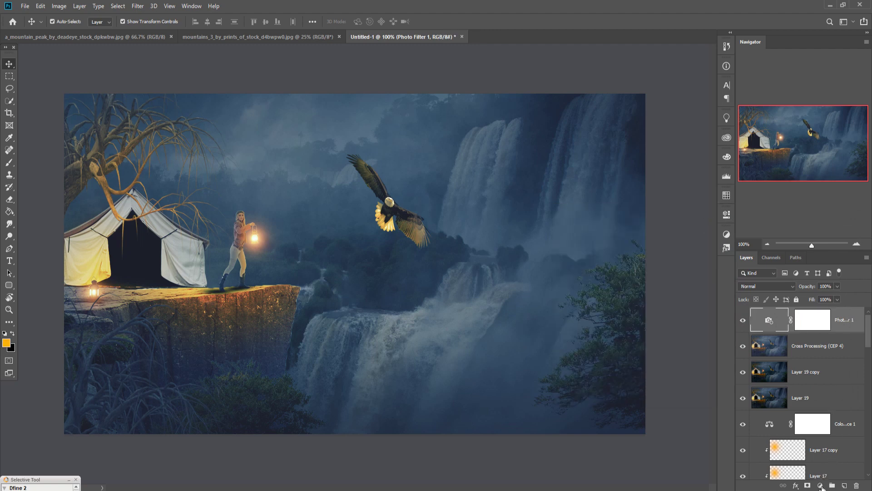
{"action": "left_click", "coordinate": [821, 486]}
{"action": "left_click", "coordinate": [808, 331]}
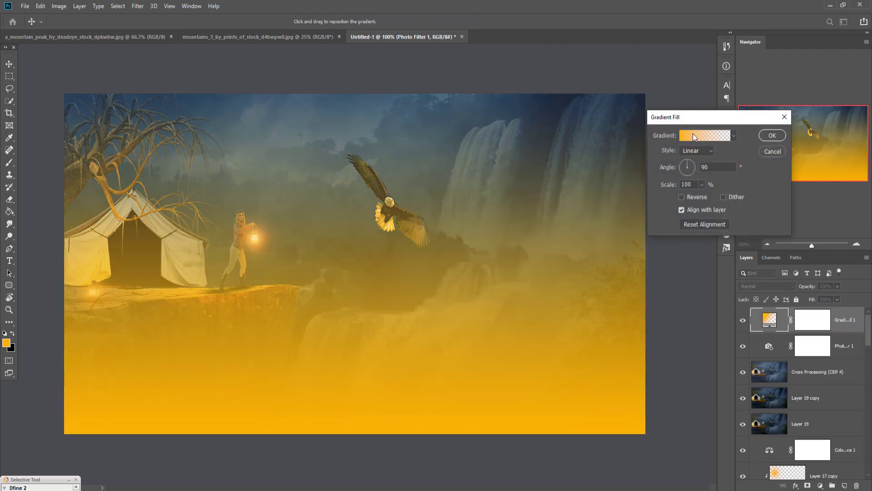
{"action": "left_click", "coordinate": [694, 133]}
{"action": "left_click", "coordinate": [618, 268]}
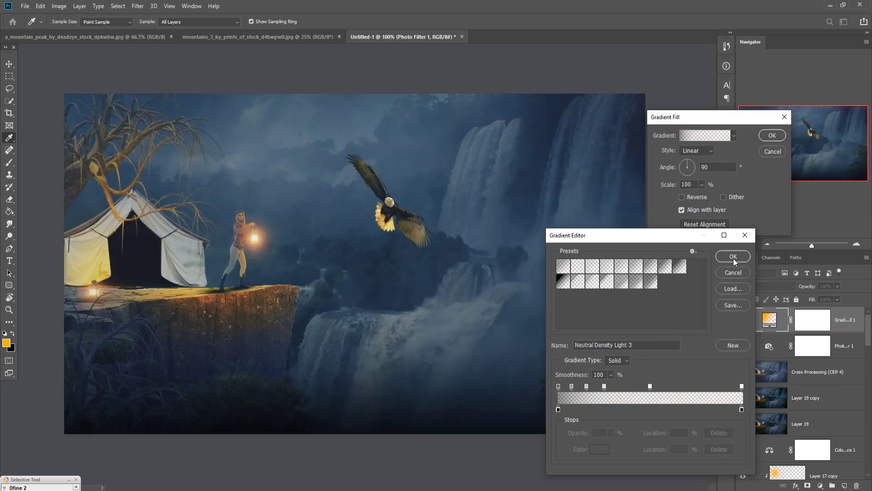
{"action": "left_click", "coordinate": [733, 258]}
{"action": "left_click", "coordinate": [768, 135]}
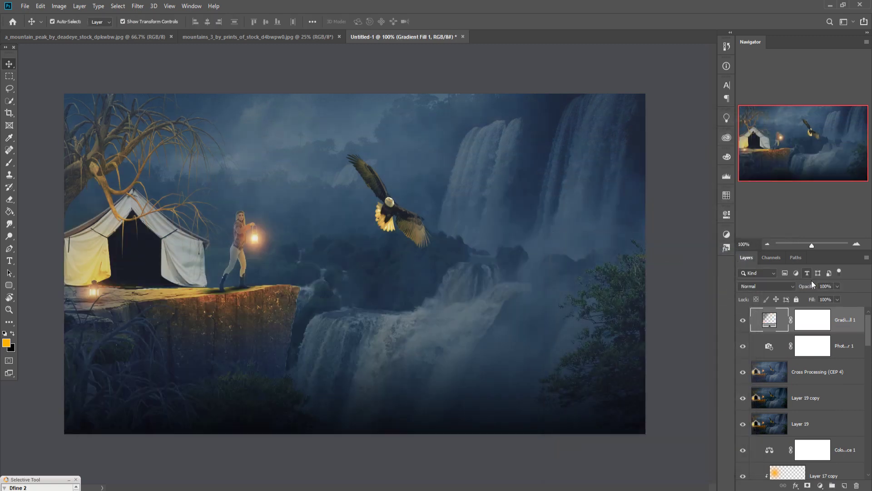
{"action": "left_click", "coordinate": [792, 286]}
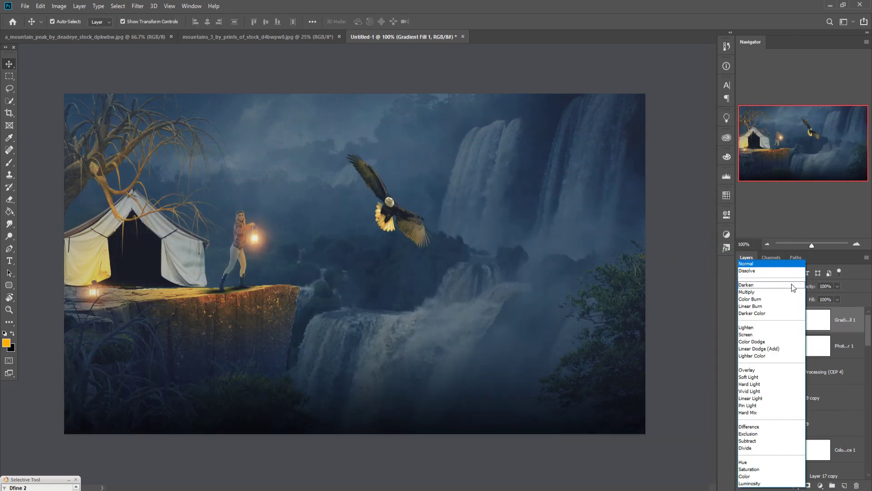
{"action": "left_click", "coordinate": [802, 368]}
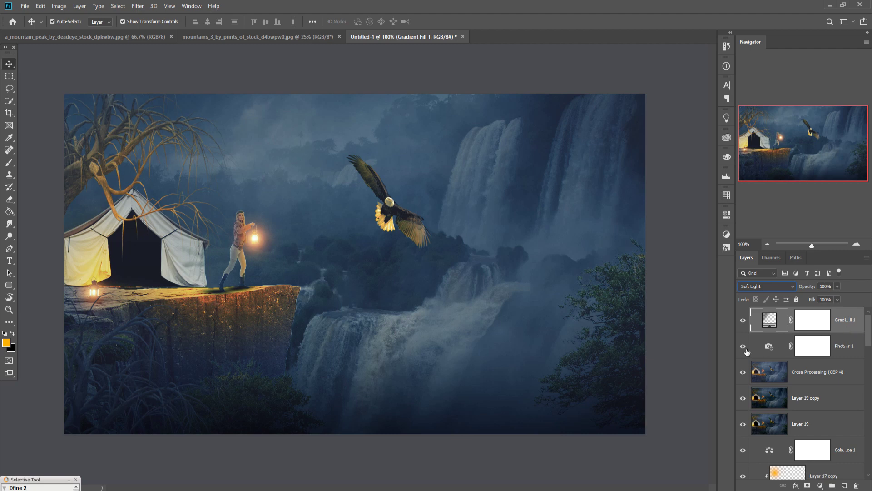
Step: Paint black on the Photo Filter mask with a 250 px soft brush over the cliff, tent, woman and upper tree
{"action": "left_click", "coordinate": [809, 348]}
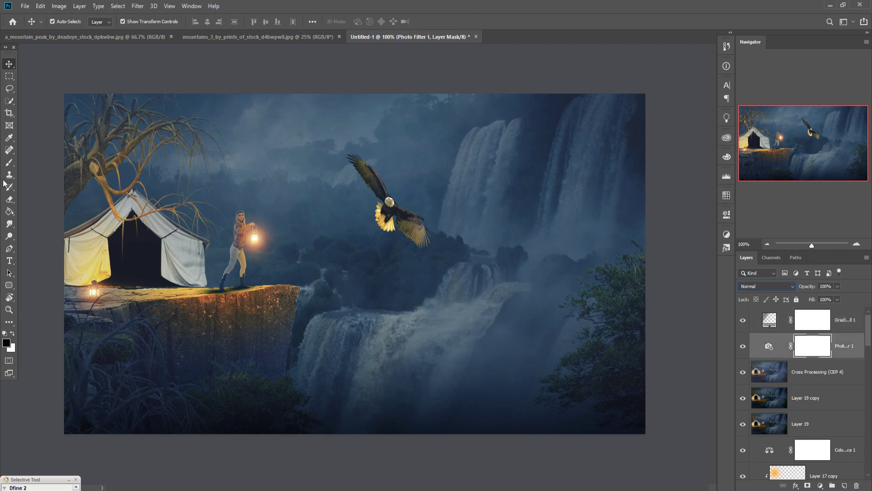
{"action": "left_click", "coordinate": [9, 162]}
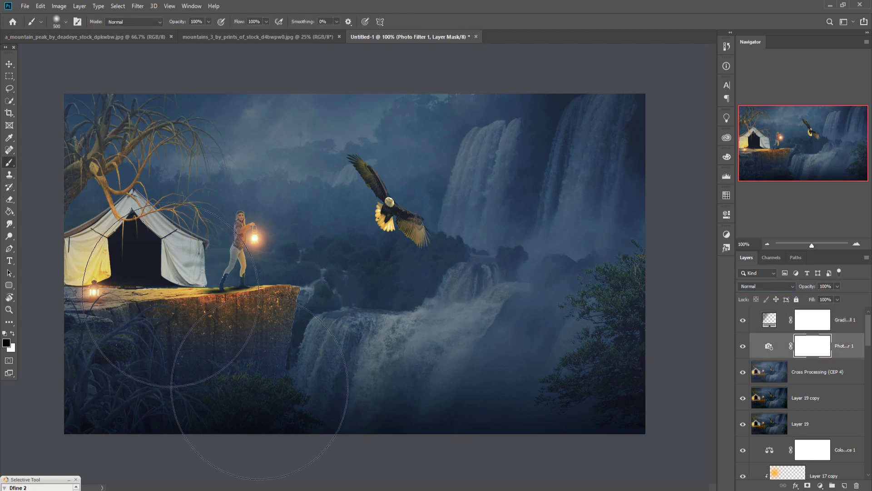
{"action": "key", "text": "bracketleft"}
{"action": "key", "text": "bracketleft"}
{"action": "key", "text": "bracketleft"}
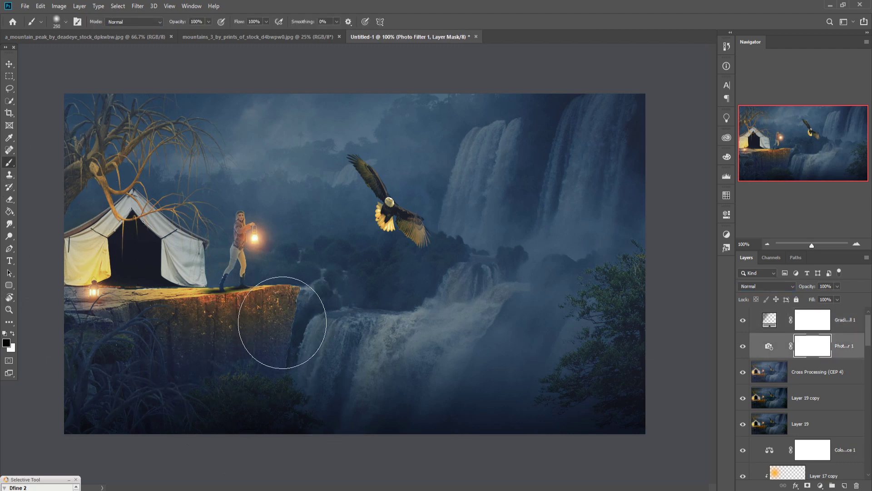
{"action": "mouse_move", "coordinate": [282, 322]}
{"action": "left_mouse_down"}
{"action": "mouse_move", "coordinate": [292, 334]}
{"action": "mouse_move", "coordinate": [296, 321]}
{"action": "mouse_move", "coordinate": [284, 317]}
{"action": "left_mouse_up"}
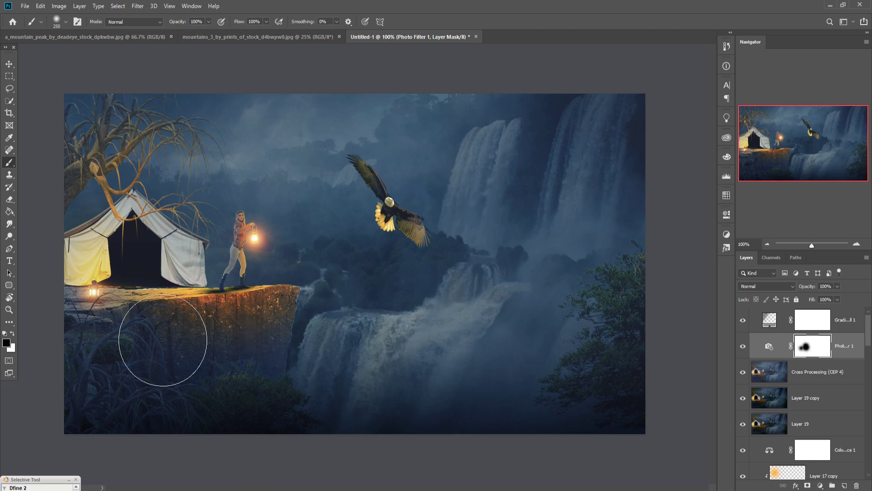
{"action": "mouse_move", "coordinate": [146, 209]}
{"action": "left_mouse_down"}
{"action": "mouse_move", "coordinate": [178, 203]}
{"action": "mouse_move", "coordinate": [175, 237]}
{"action": "mouse_move", "coordinate": [223, 202]}
{"action": "left_mouse_up"}
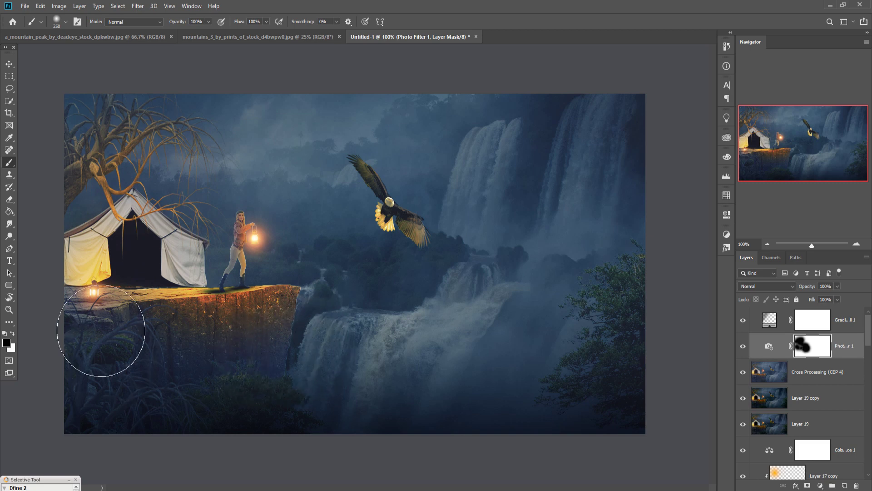
{"action": "left_click", "coordinate": [9, 63]}
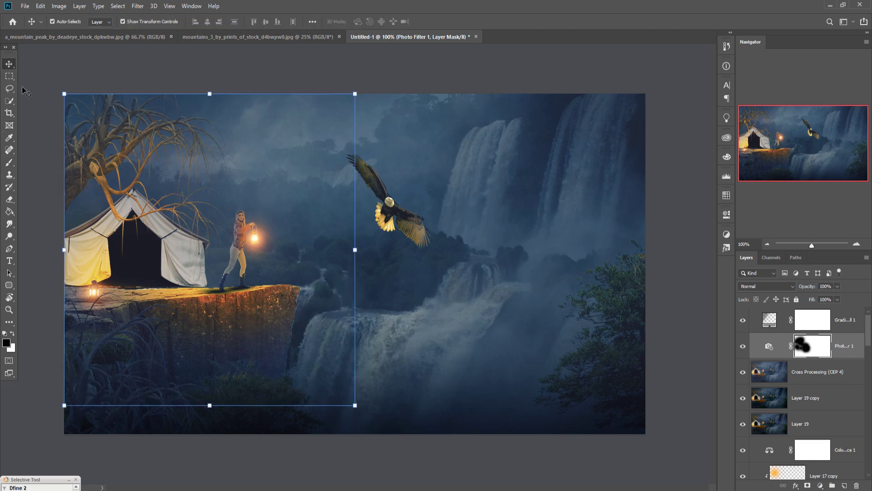
Step: Stamp all visible layers into a new merged layer above the gradient fill
{"action": "left_click", "coordinate": [854, 323]}
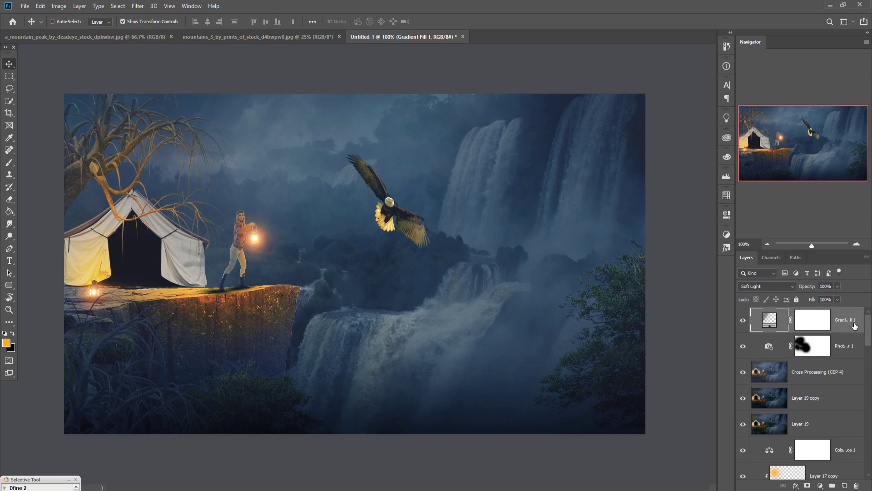
{"action": "key", "text": "ctrl+shift+alt+e"}
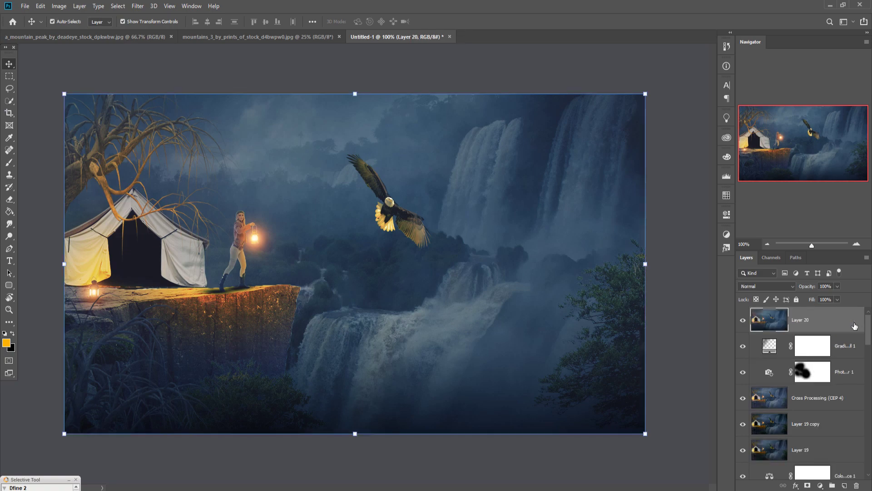